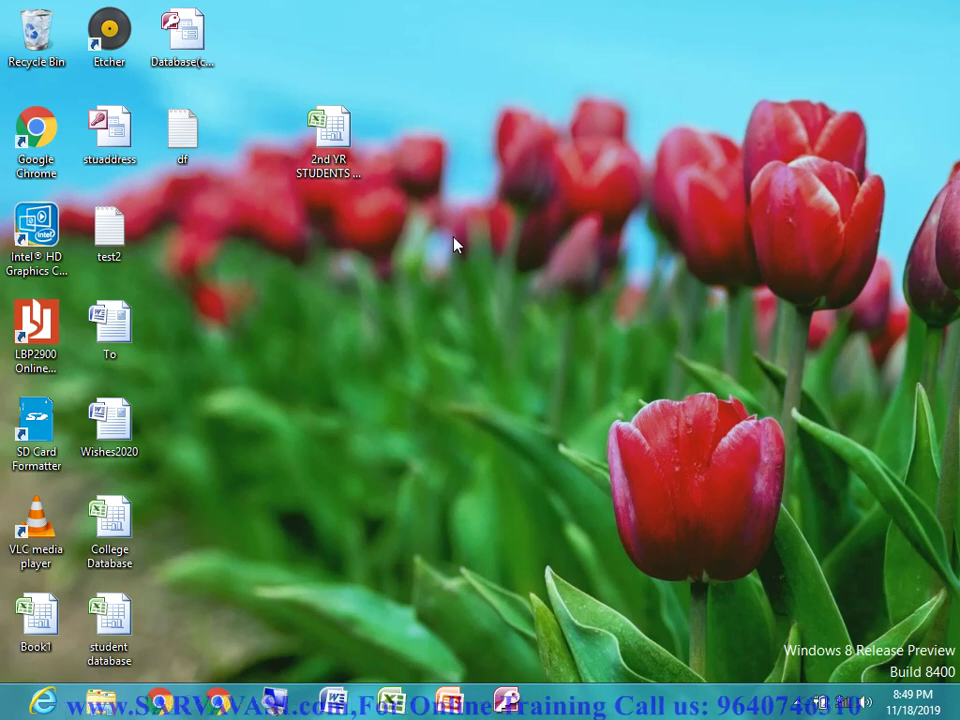
Refresh the Windows desktop
left_click(510, 301)
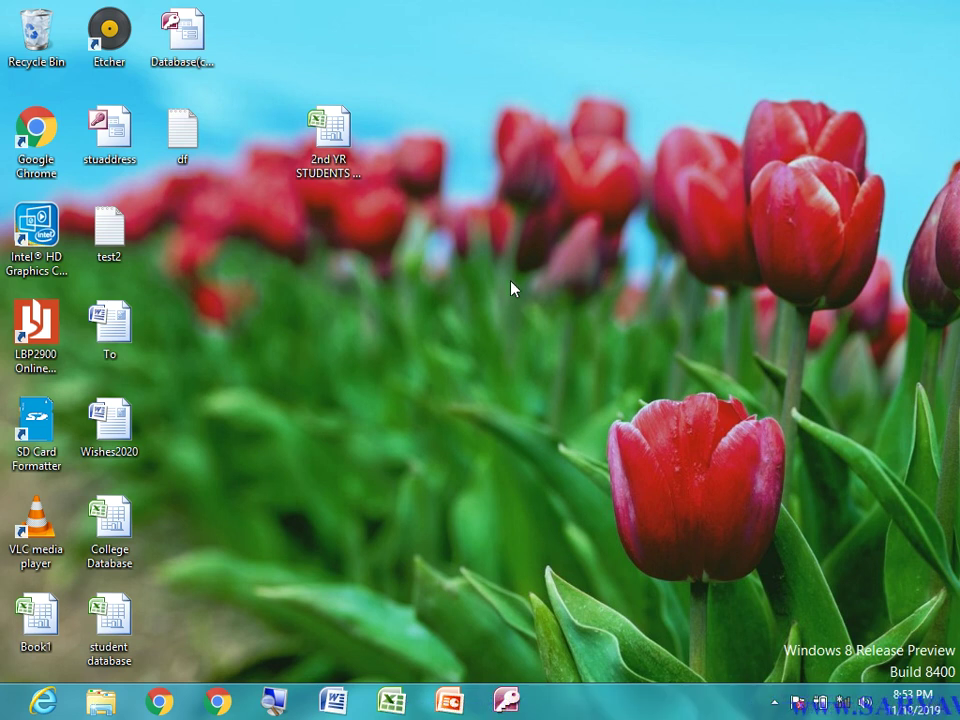
right_click(545, 147)
left_click(581, 192)
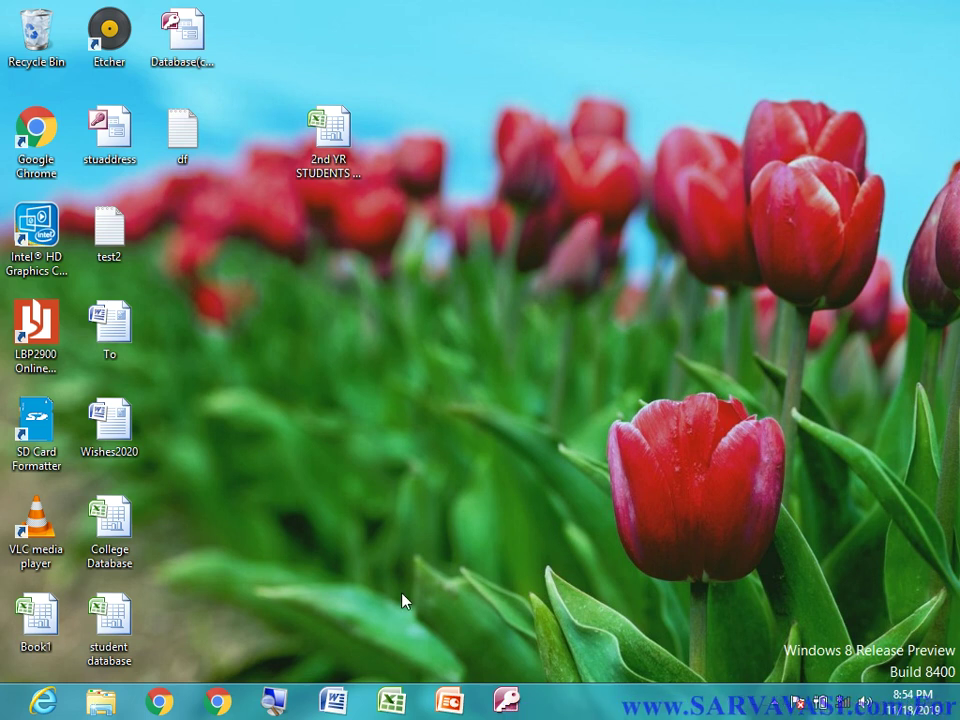
Launch Excel 2007 from the Start screen
mouse_move(2, 716)
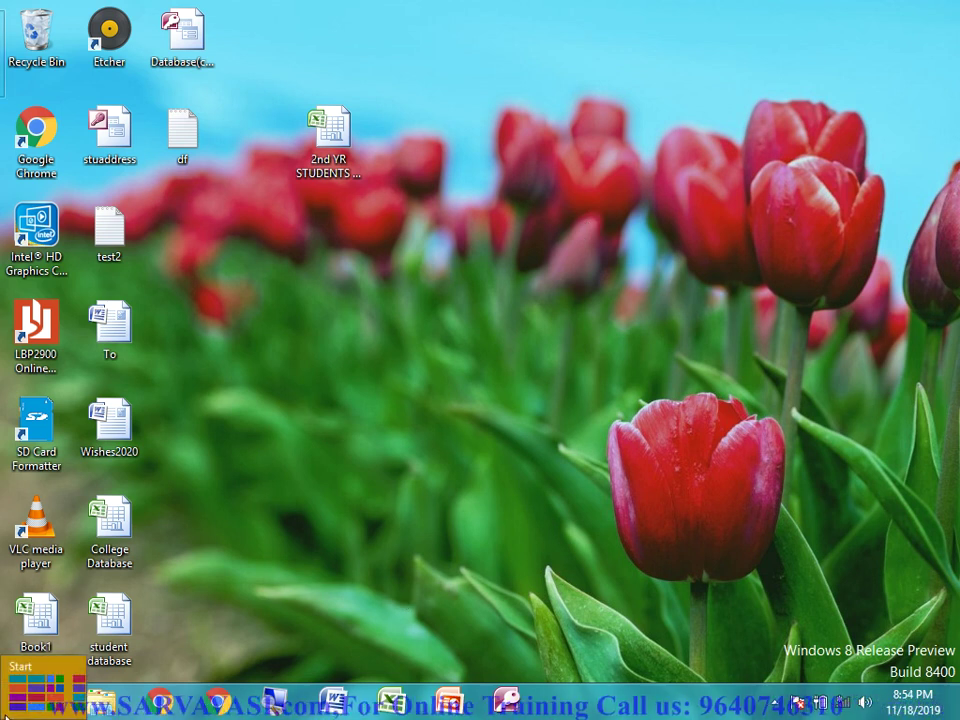
left_click(4, 714)
scroll(277, 562, "down", 3)
scroll(277, 562, "down", 3)
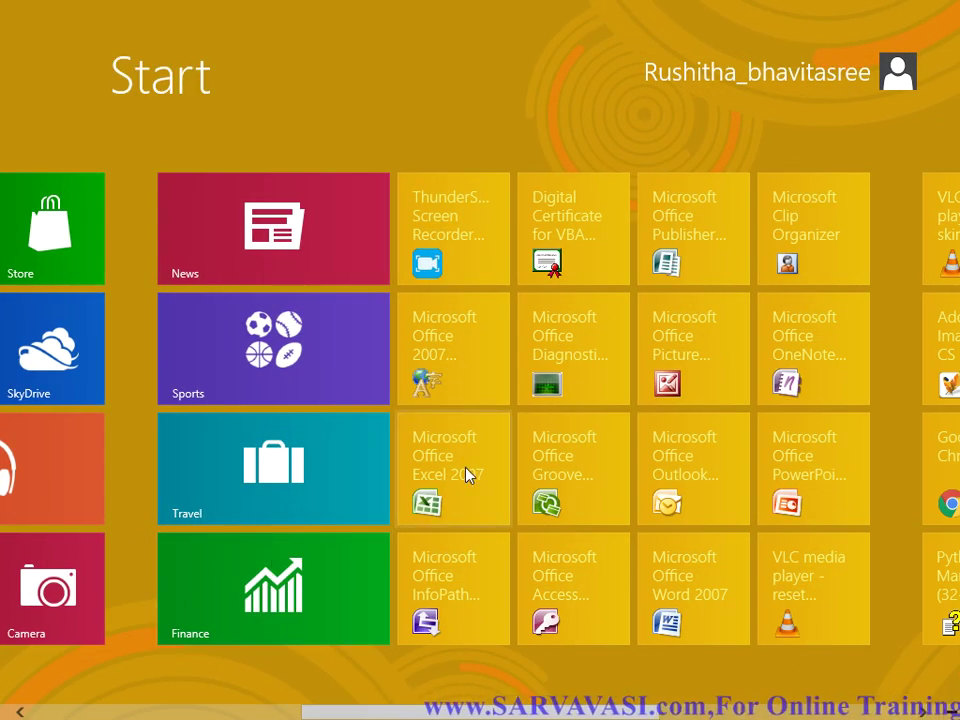
left_click(464, 487)
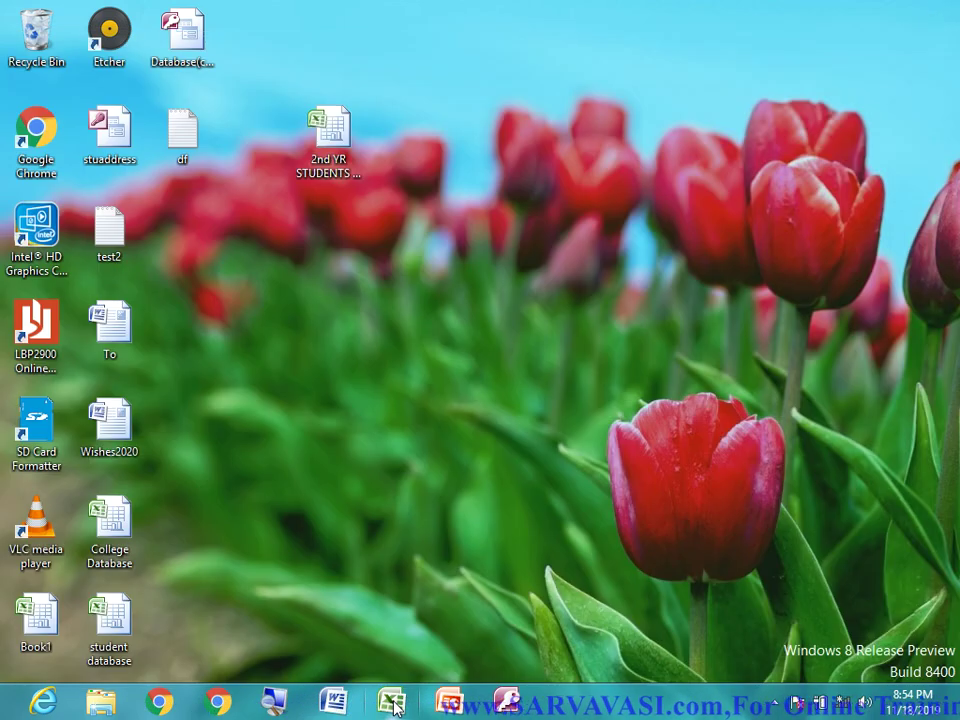
Refresh the desktop again, then start Excel by running 'excel' from the Run box
right_click(449, 288)
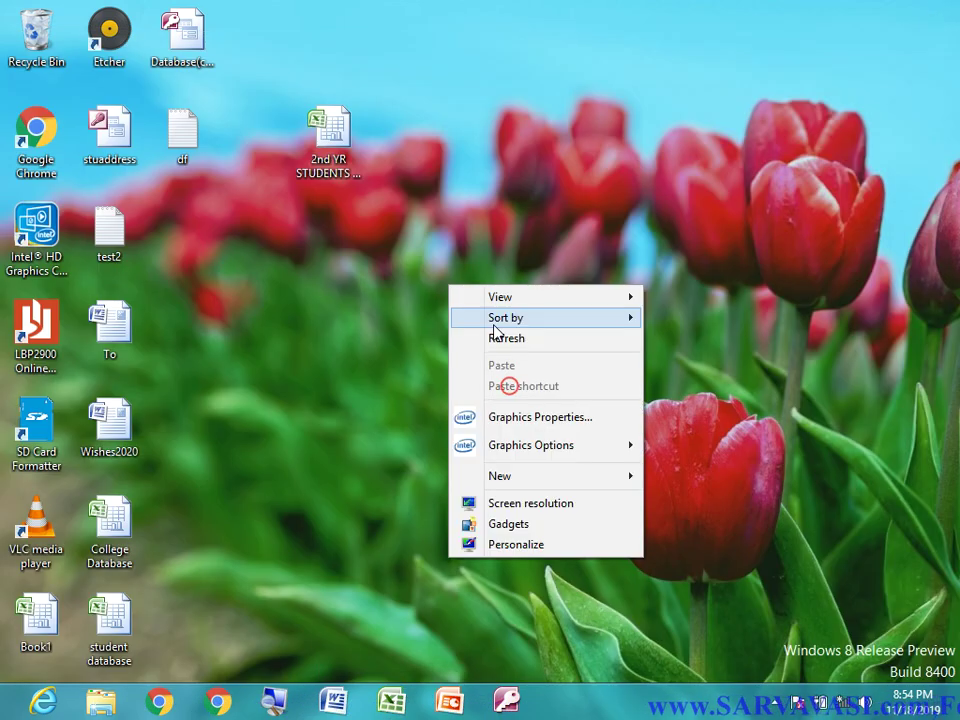
left_click(504, 340)
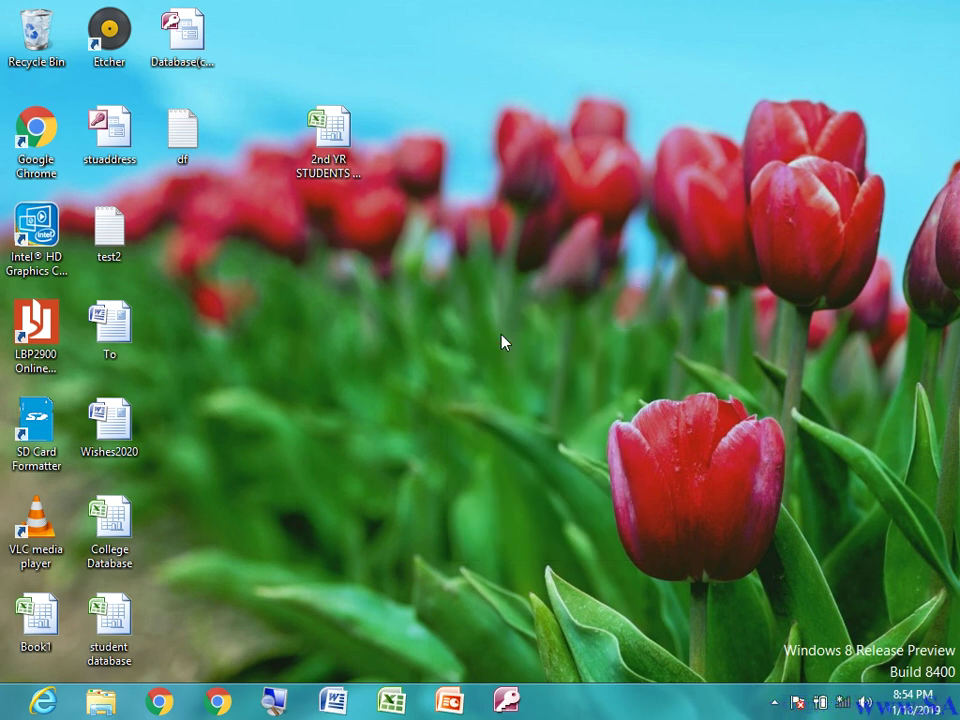
key("super+r")
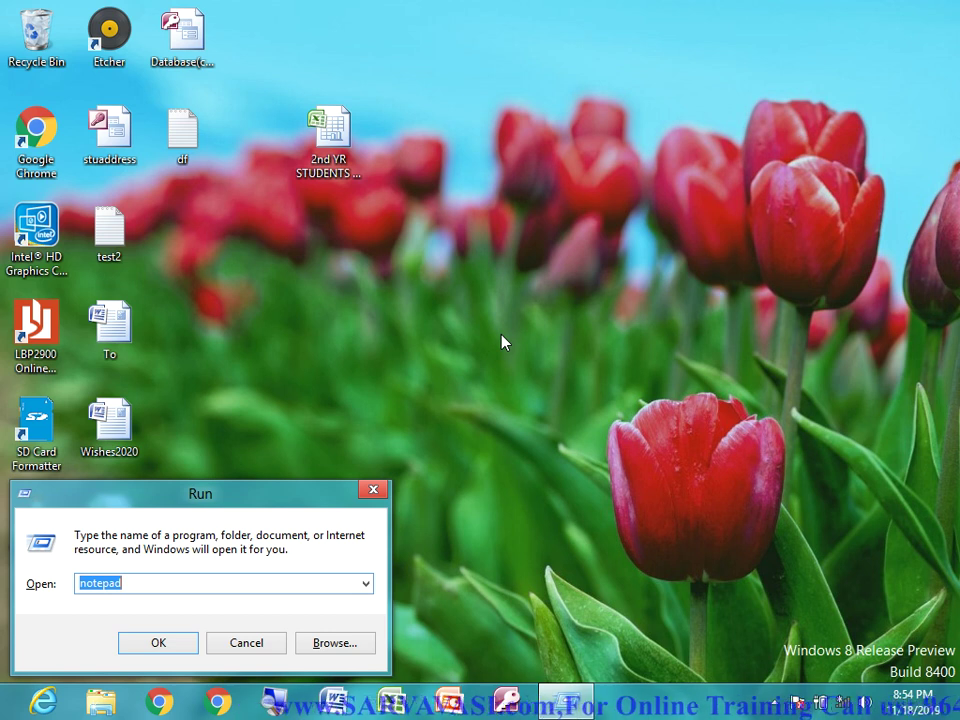
type("exce")
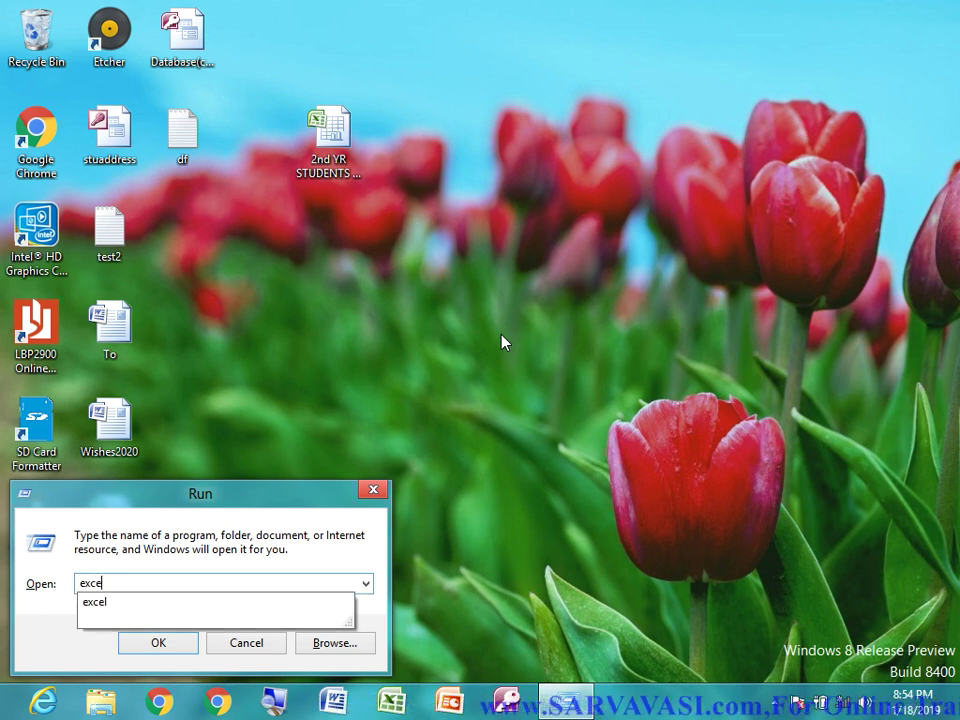
type("l")
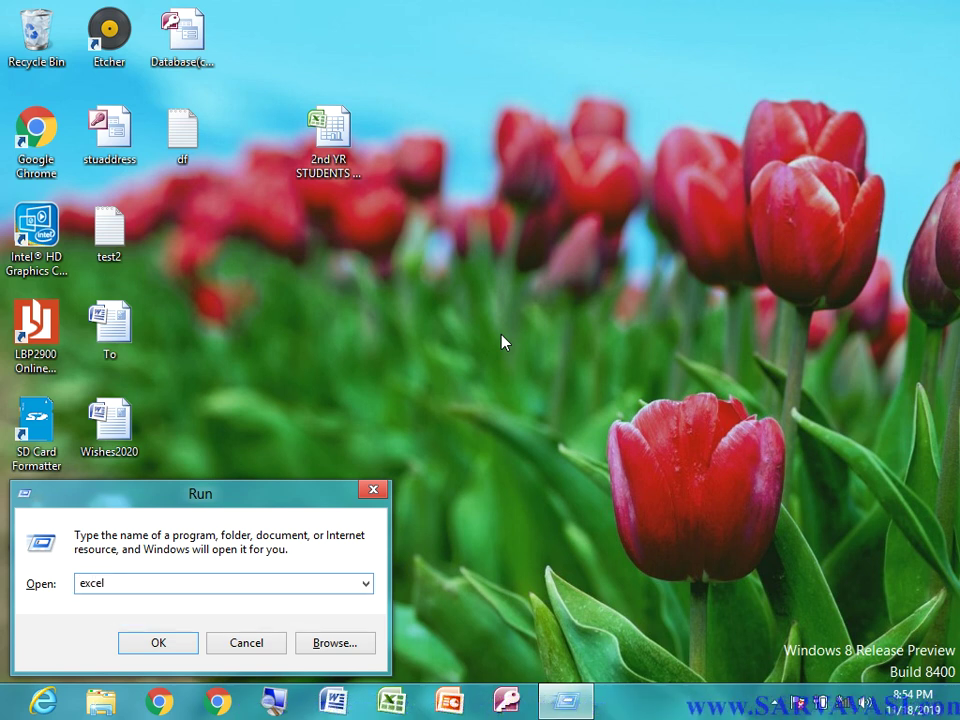
left_click(176, 642)
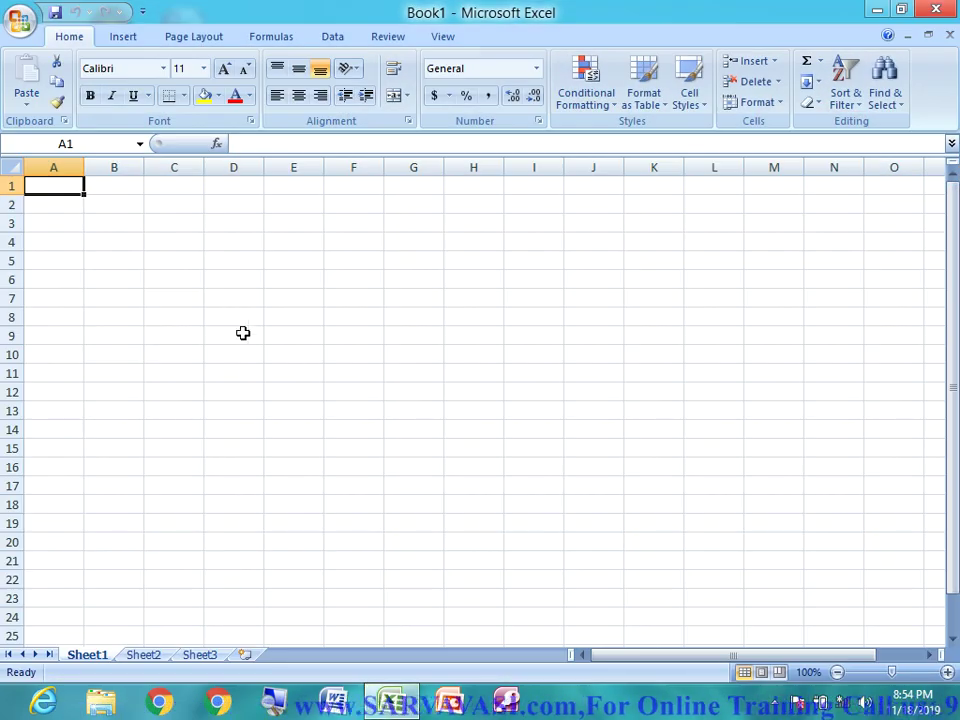
Select B4:J15, then cell E9, and open the Office menu listing recent documents
mouse_move(139, 238)
left_mouse_down()
mouse_move(441, 296)
mouse_move(580, 450)
left_mouse_up()
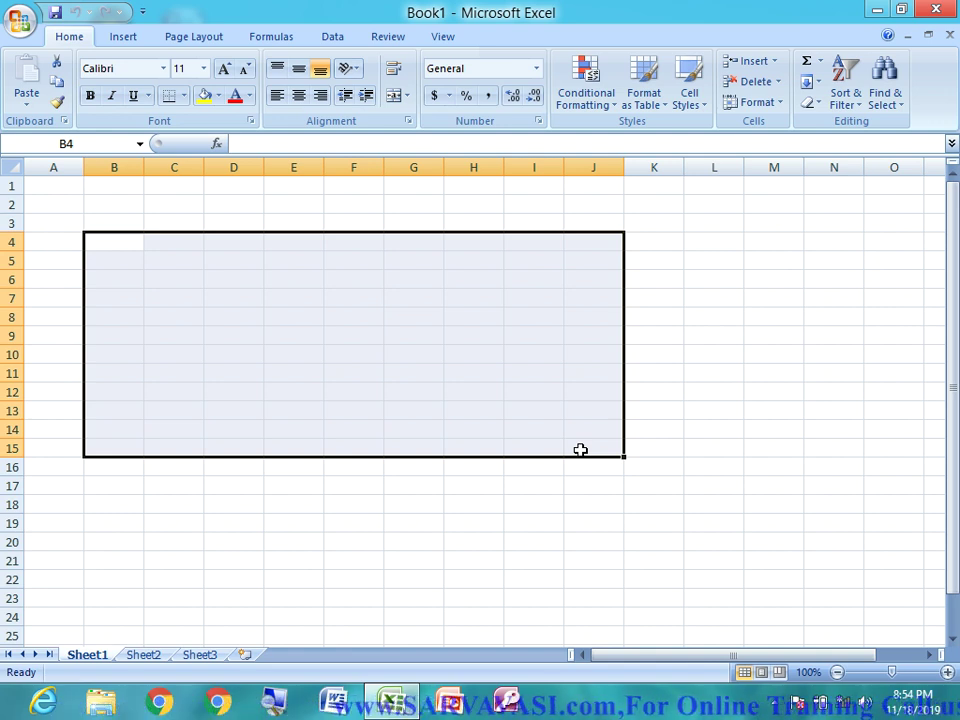
left_click(480, 336)
left_click(267, 333)
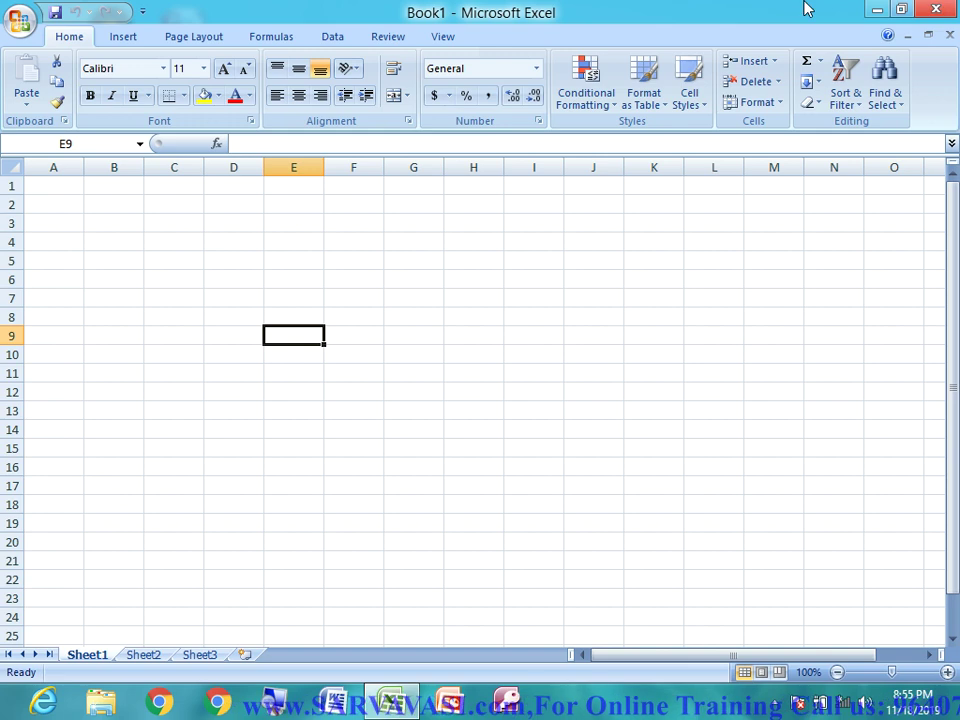
mouse_move(939, 9)
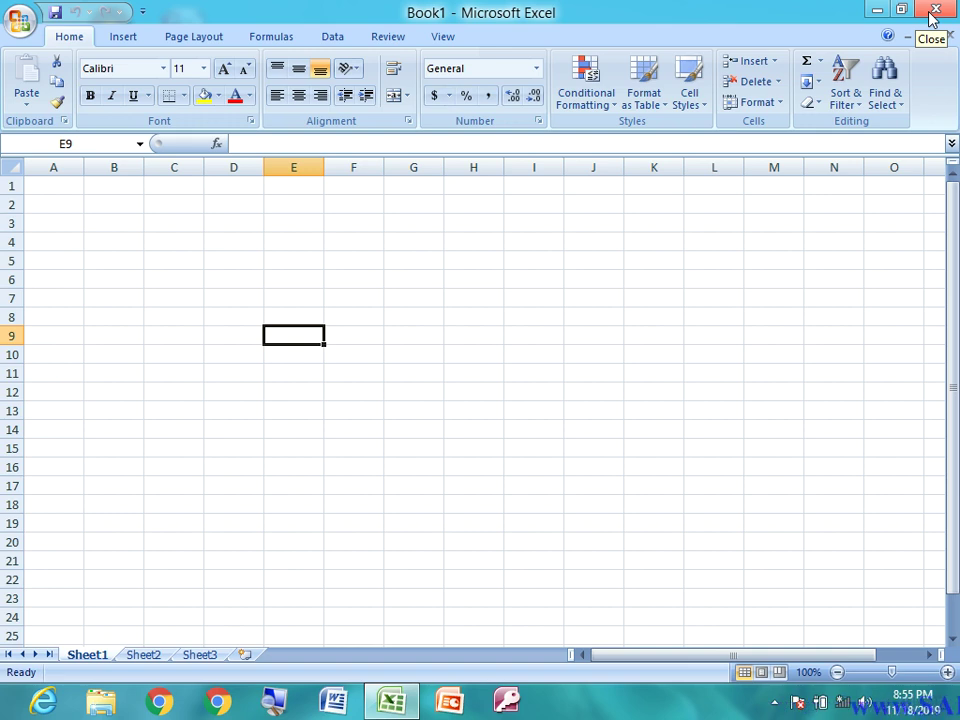
left_click(22, 36)
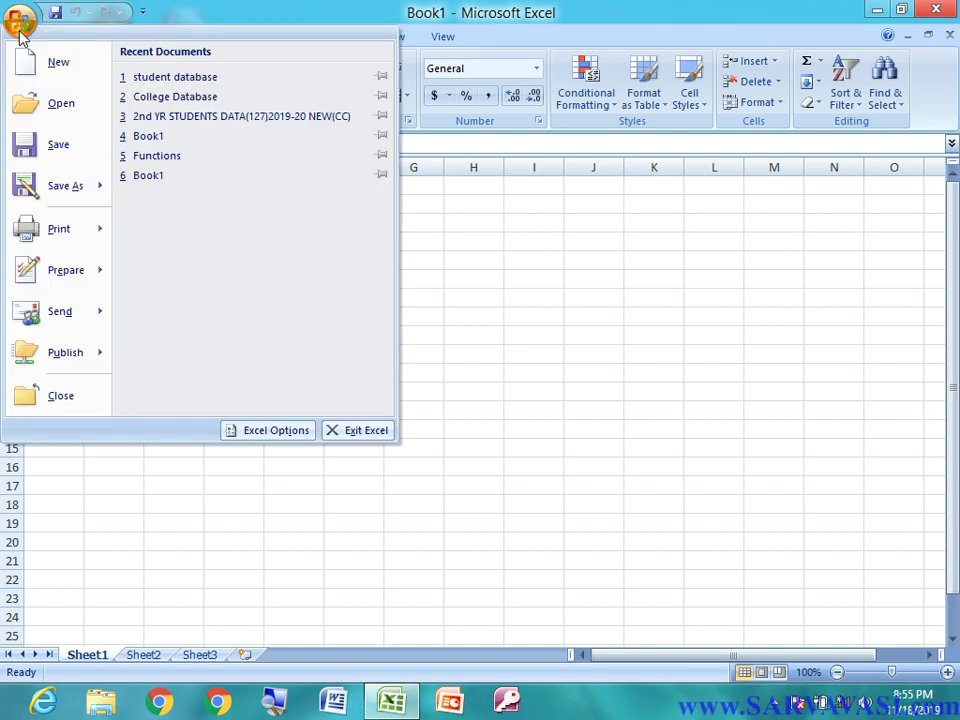
Close the Office menu and cycle through Insert, Page Layout, Formulas, Data and Review back to Home
left_click(20, 32)
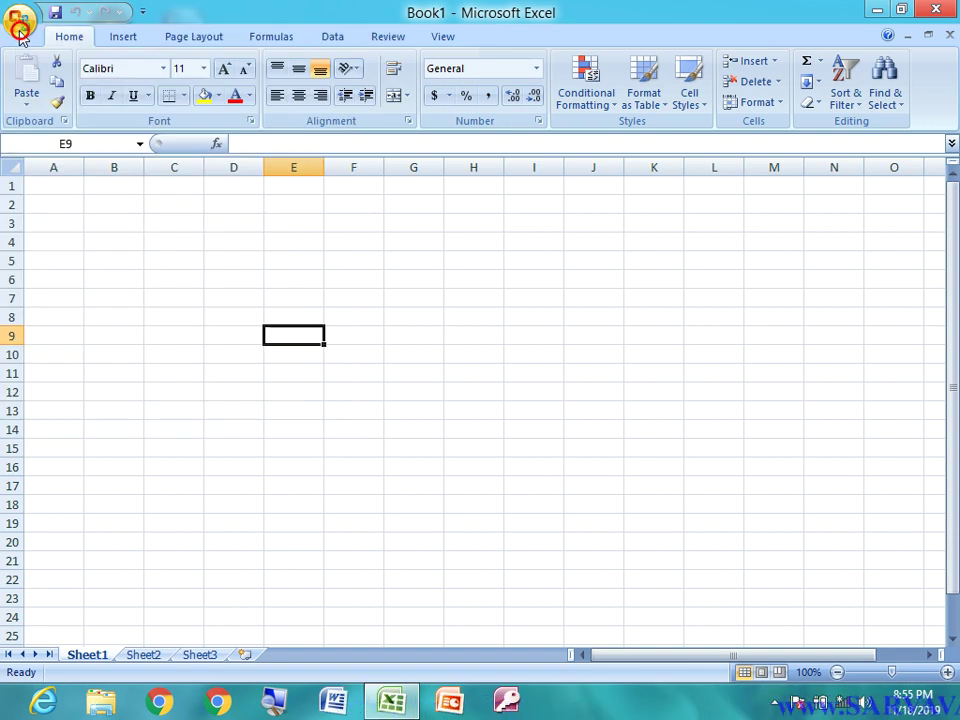
left_click(123, 36)
left_click(190, 36)
left_click(287, 37)
left_click(330, 37)
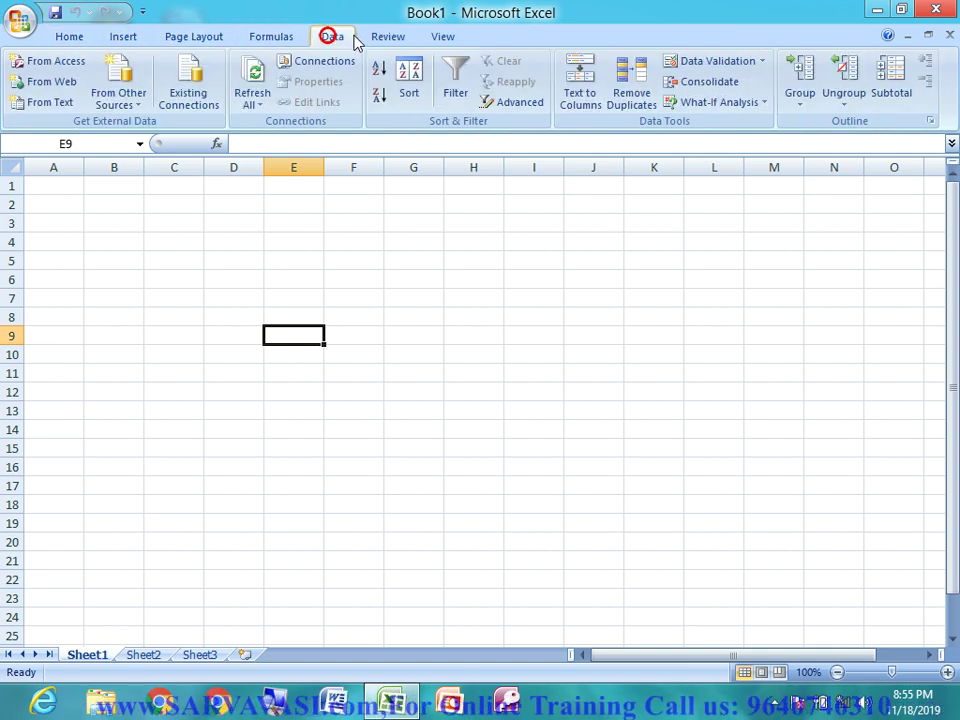
left_click(380, 37)
left_click(87, 37)
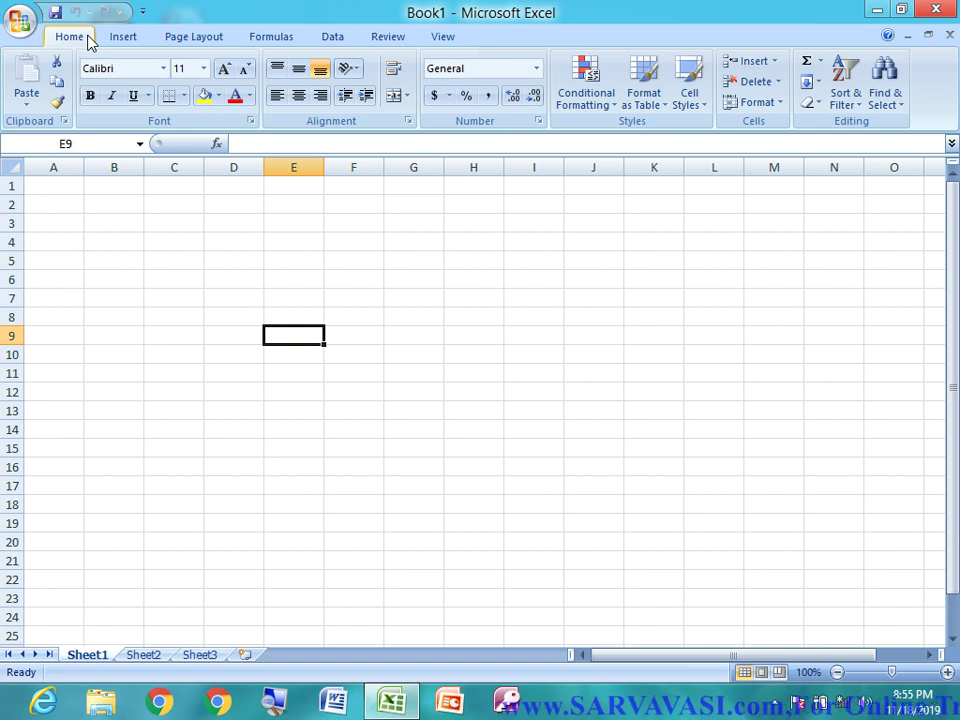
Browse Insert, Page Layout, Formulas, Data, Review and View ribbon tabs, ending on Home
left_click(116, 40)
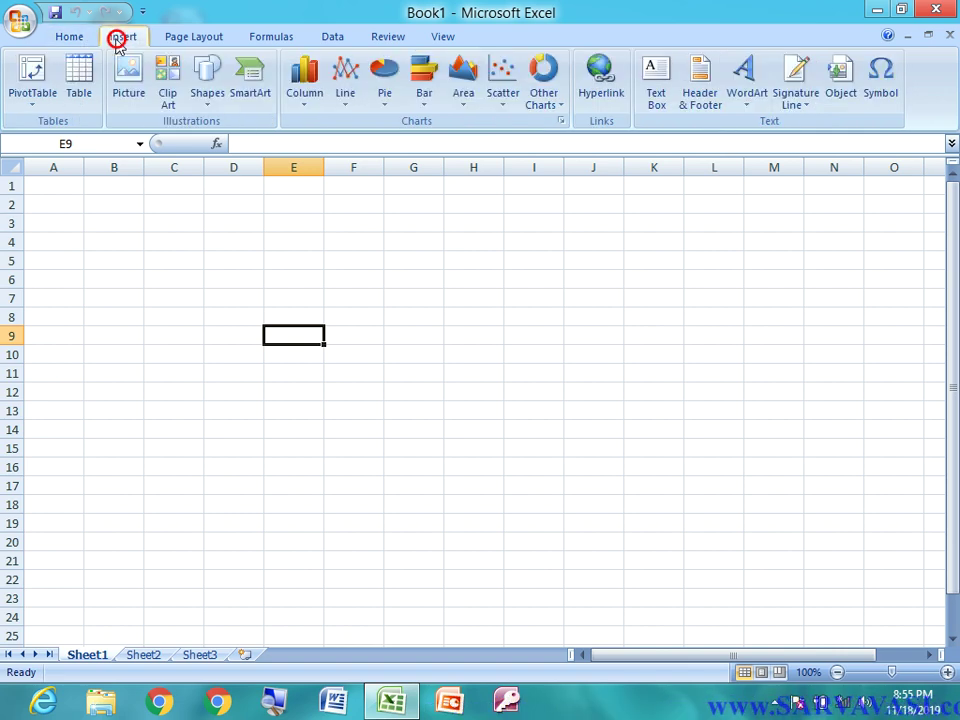
left_click(200, 42)
left_click(267, 38)
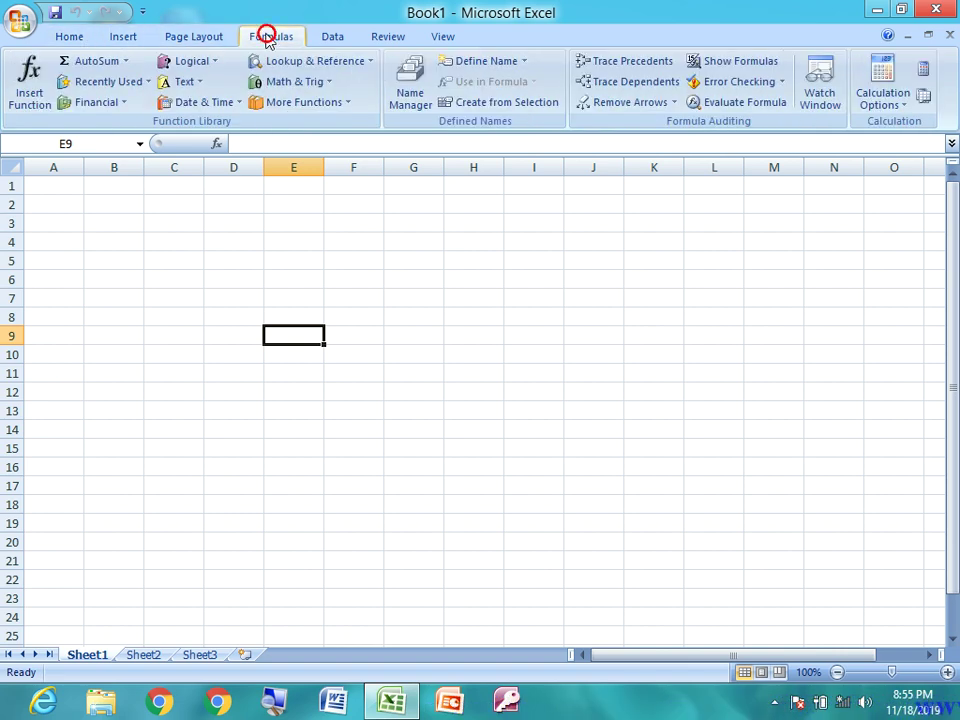
left_click(330, 40)
left_click(380, 41)
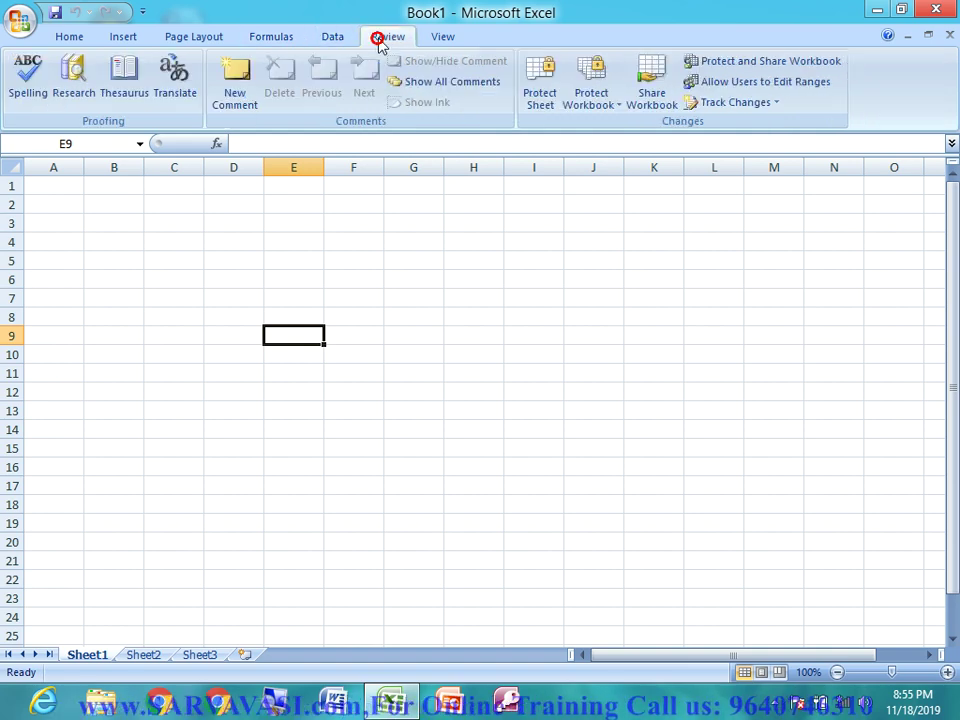
left_click(432, 41)
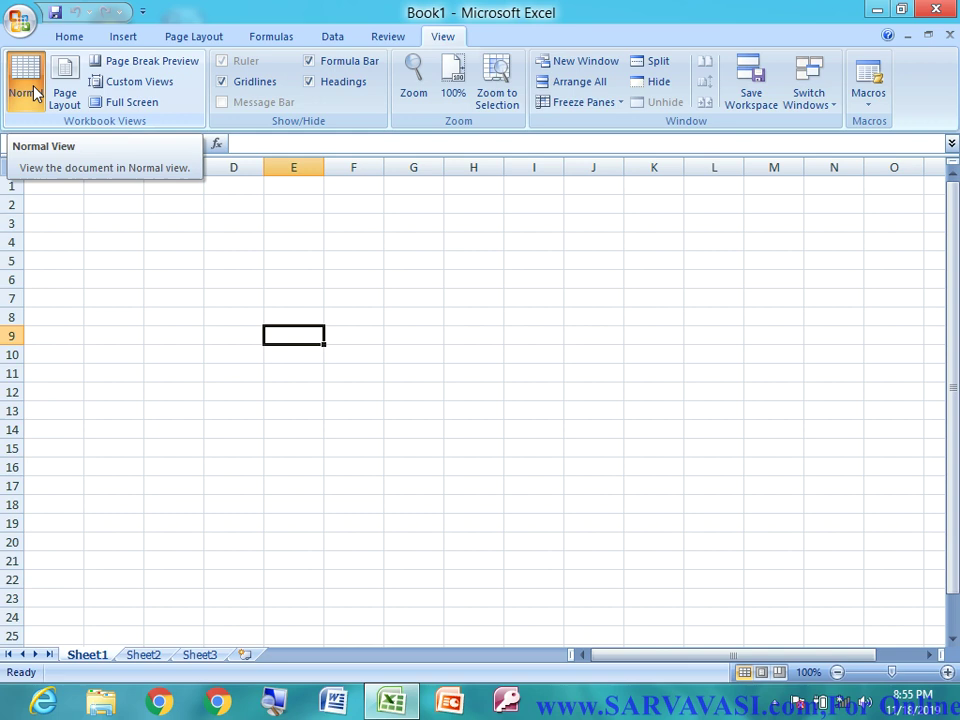
left_click(79, 42)
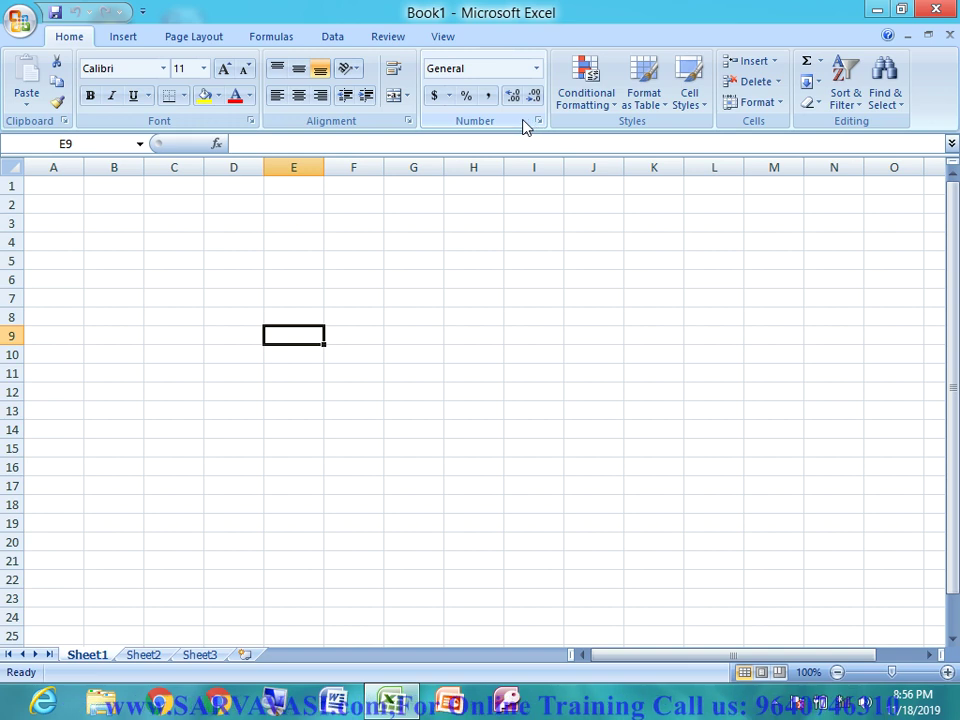
left_click(130, 38)
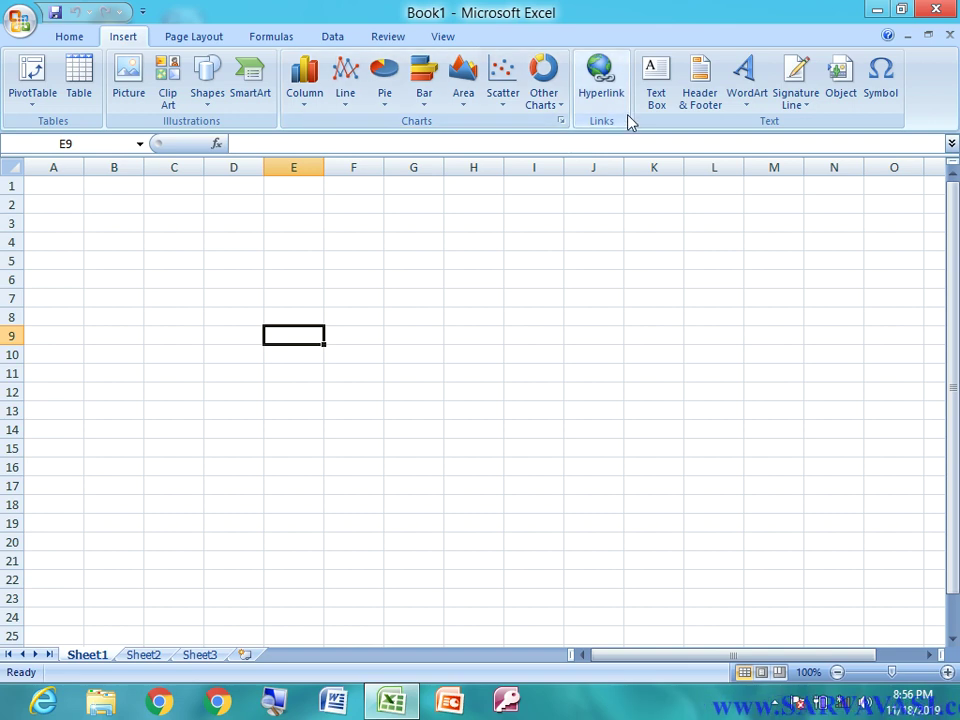
left_click(82, 37)
left_click(123, 36)
left_click(194, 36)
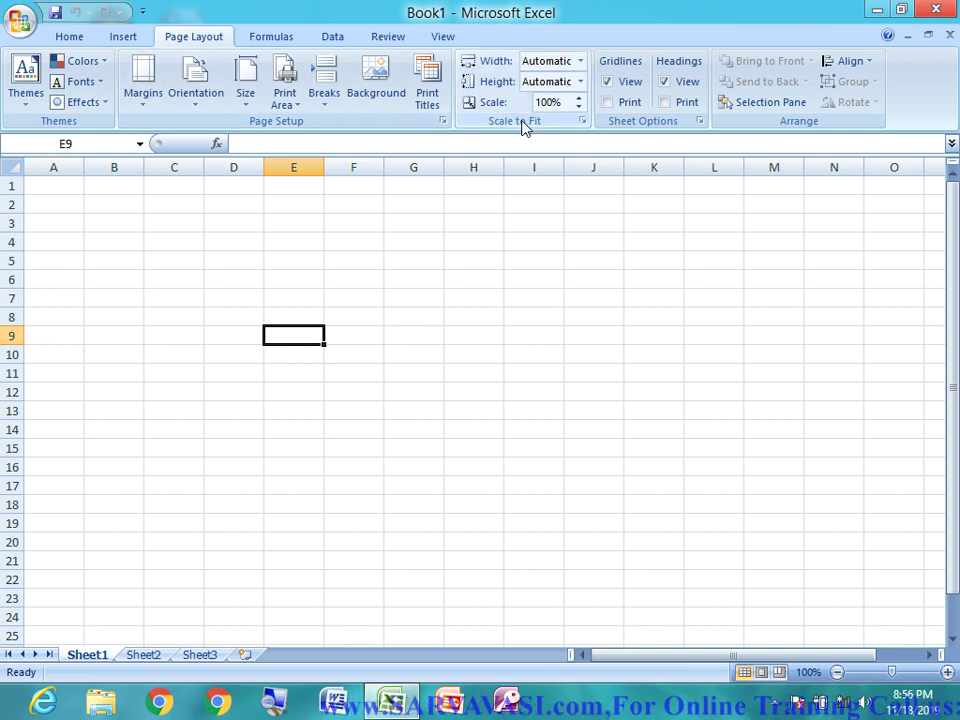
left_click(90, 38)
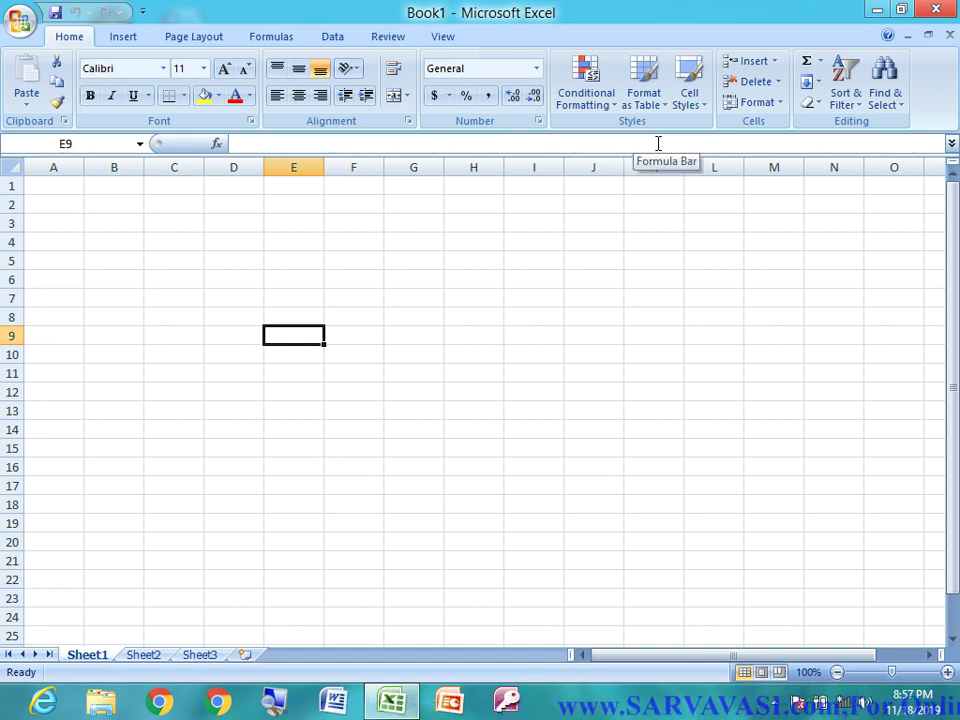
left_click(57, 187)
left_click(64, 167)
left_click(109, 167)
left_click(184, 167)
left_click(245, 167)
left_click(296, 165)
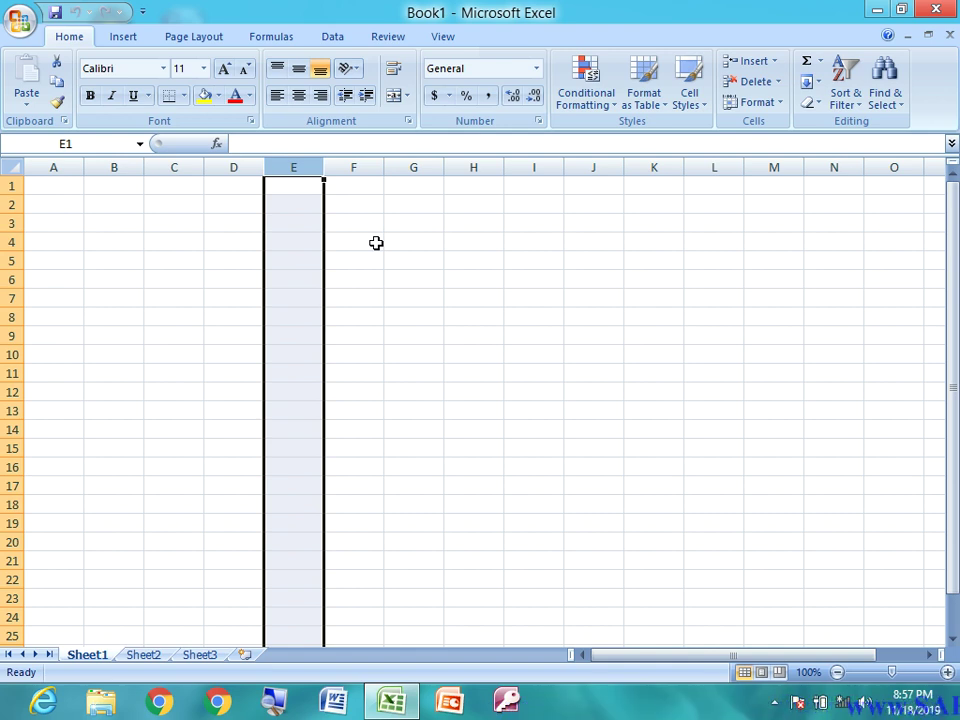
left_click(351, 167)
left_click(421, 167)
left_click(469, 167)
left_click(531, 167)
left_click(589, 167)
left_click(654, 167)
left_click(706, 164)
left_click(784, 164)
left_click(853, 164)
left_click(876, 164)
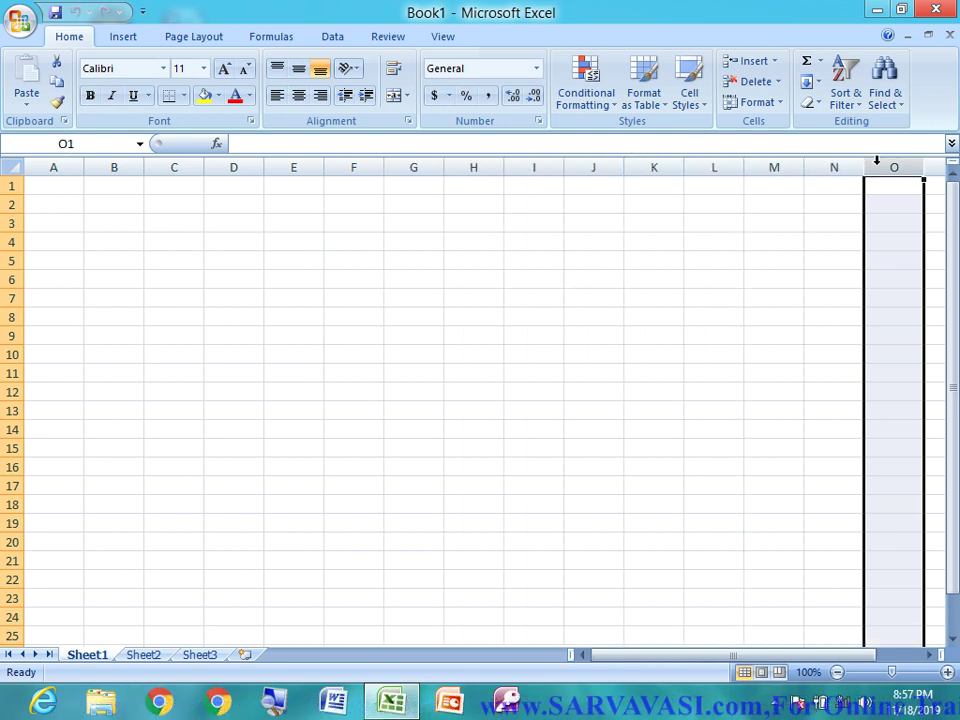
left_click(11, 296)
left_click(12, 319)
left_click(11, 429)
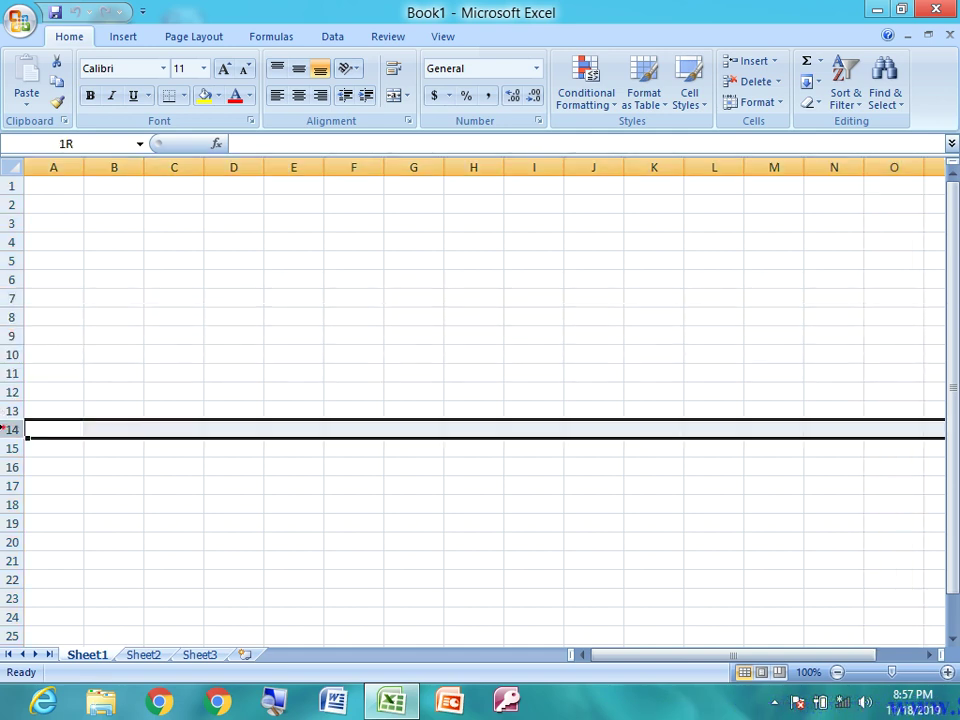
left_click(10, 467)
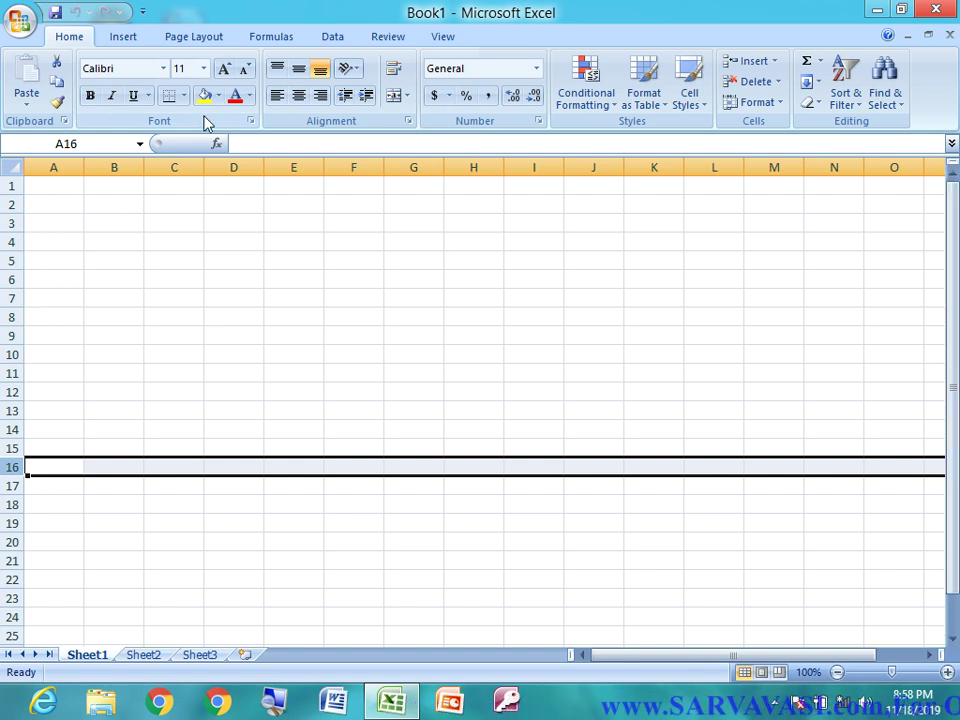
left_click(99, 206)
left_click(180, 192)
left_click(68, 167)
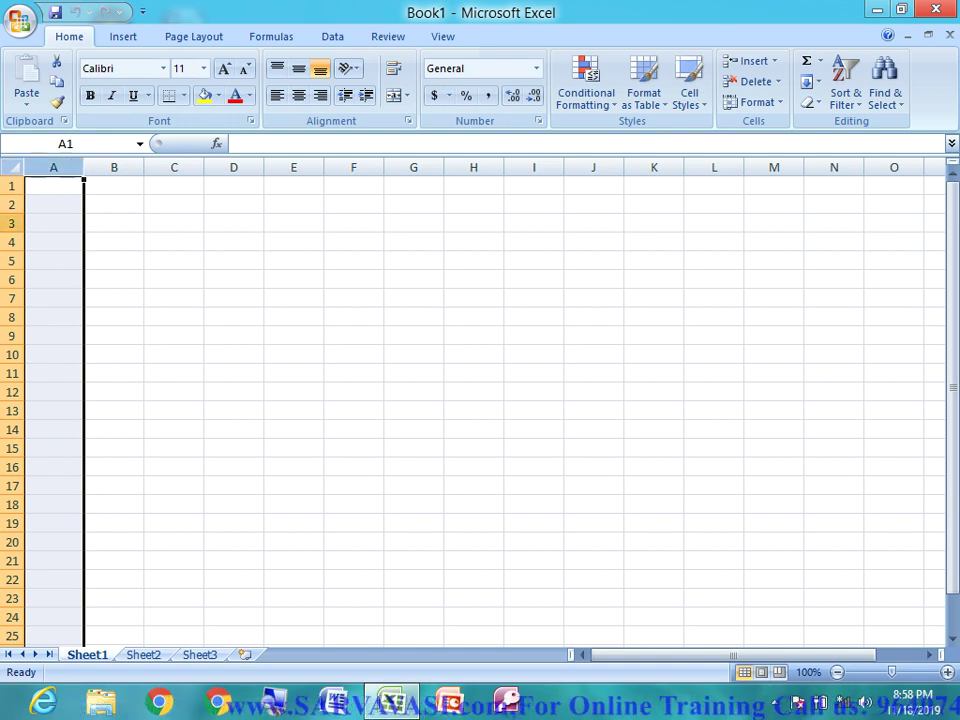
left_click(8, 278)
left_click(32, 331)
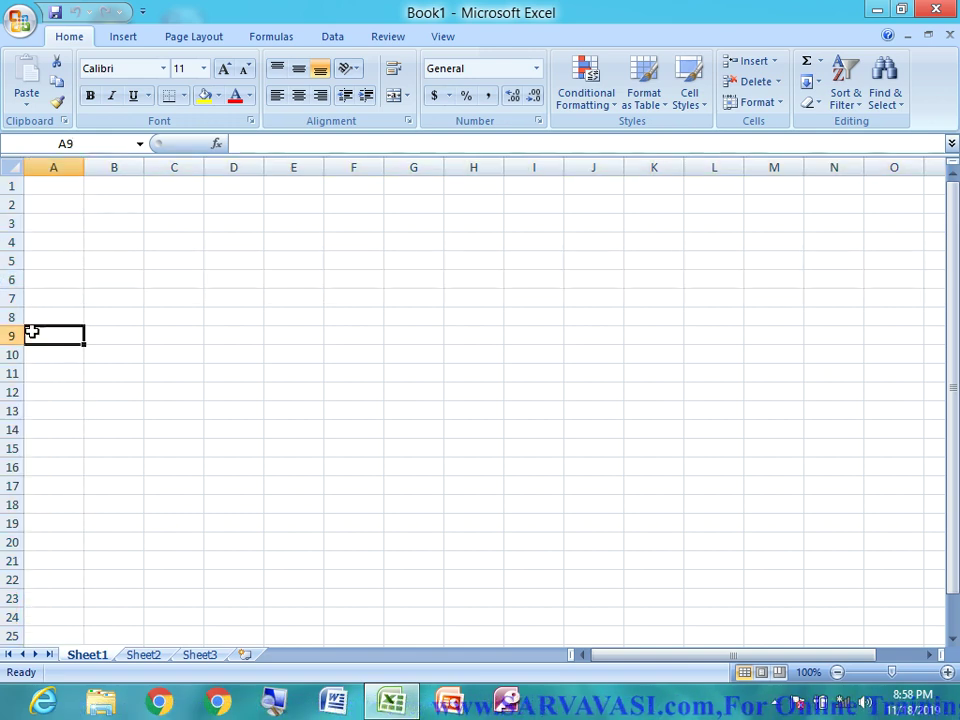
left_click_drag(952, 234, 955, 313)
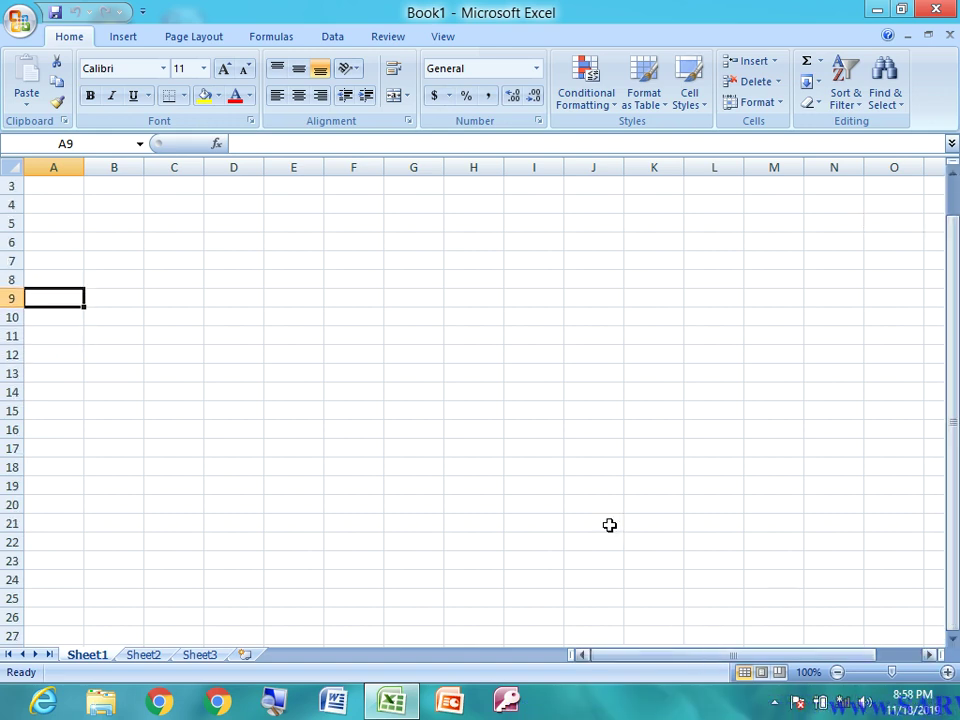
left_click_drag(190, 167, 381, 182)
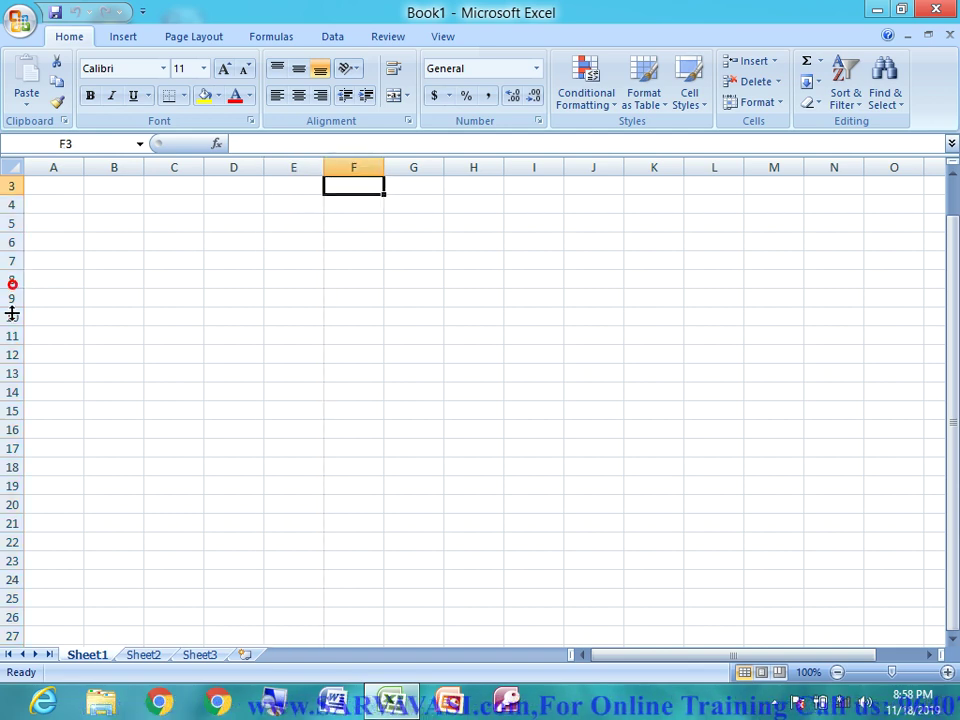
left_click_drag(12, 317, 4, 433)
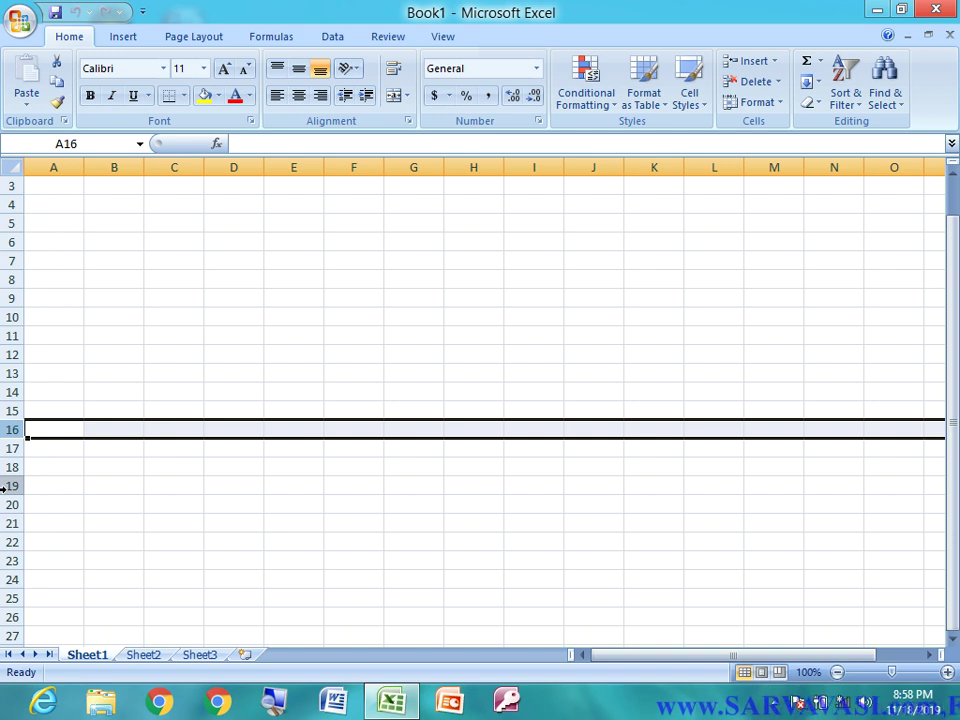
mouse_move(156, 176)
left_mouse_down()
mouse_move(246, 182)
mouse_move(330, 163)
mouse_move(355, 172)
left_mouse_up()
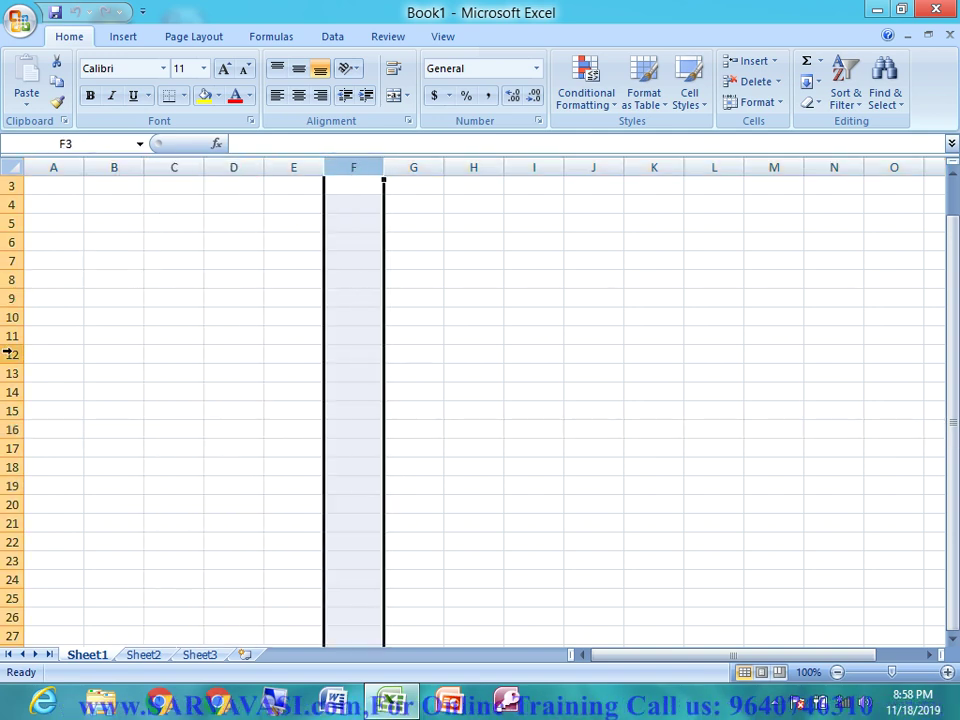
left_click(339, 357)
left_click(270, 313)
left_click(351, 349)
left_click(300, 352)
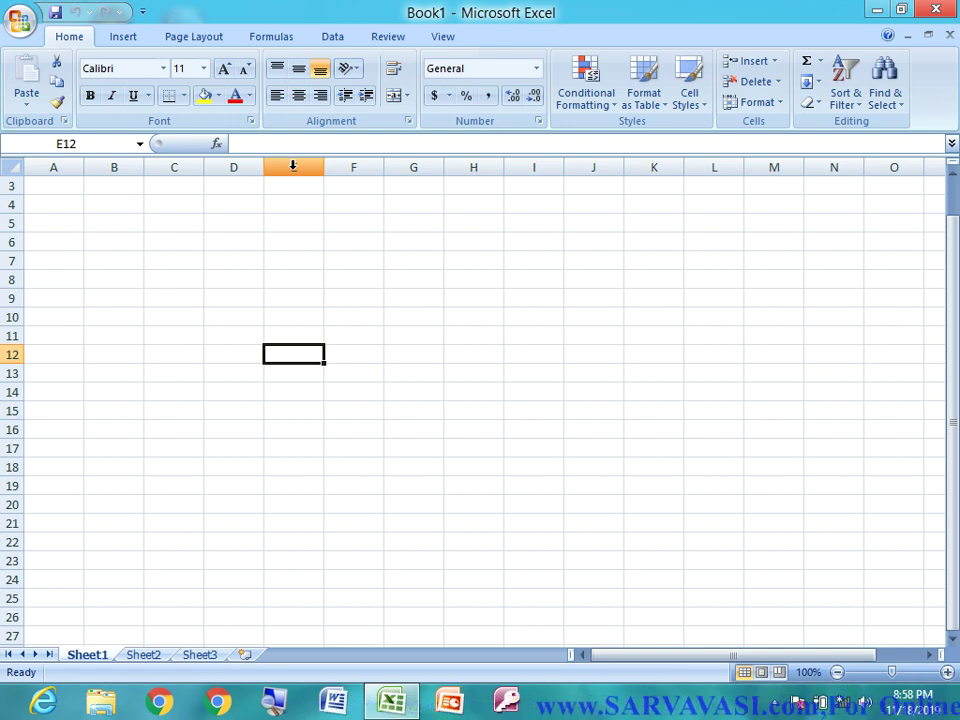
key("Right")
key("Right")
key("Right")
key("Right")
key("Right")
key("Right")
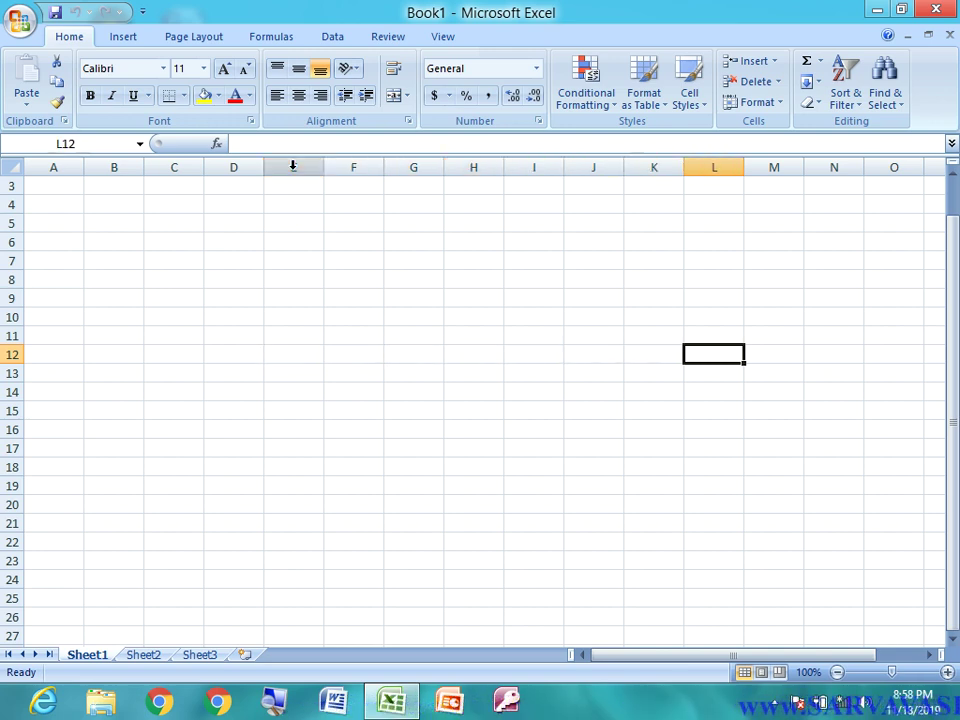
key("Right")
key("Right")
key("Right")
key("Right")
key("Right")
key("Right")
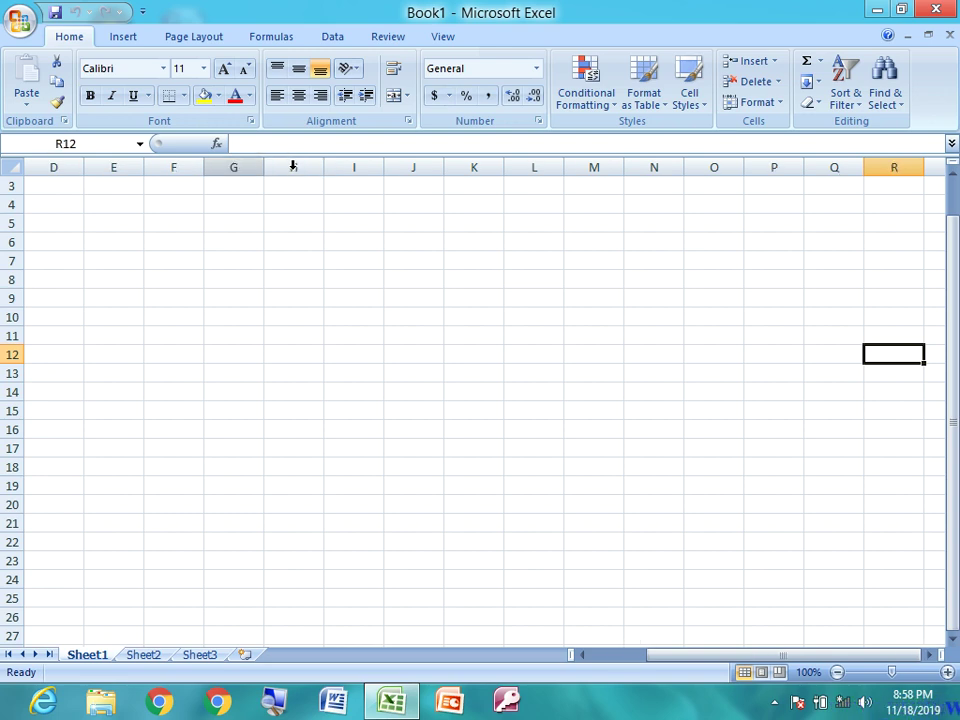
key("Right")
key("Right")
key("Right")
key("Right")
key("Right")
key("Right")
key("Right")
key("Right")
key("Right")
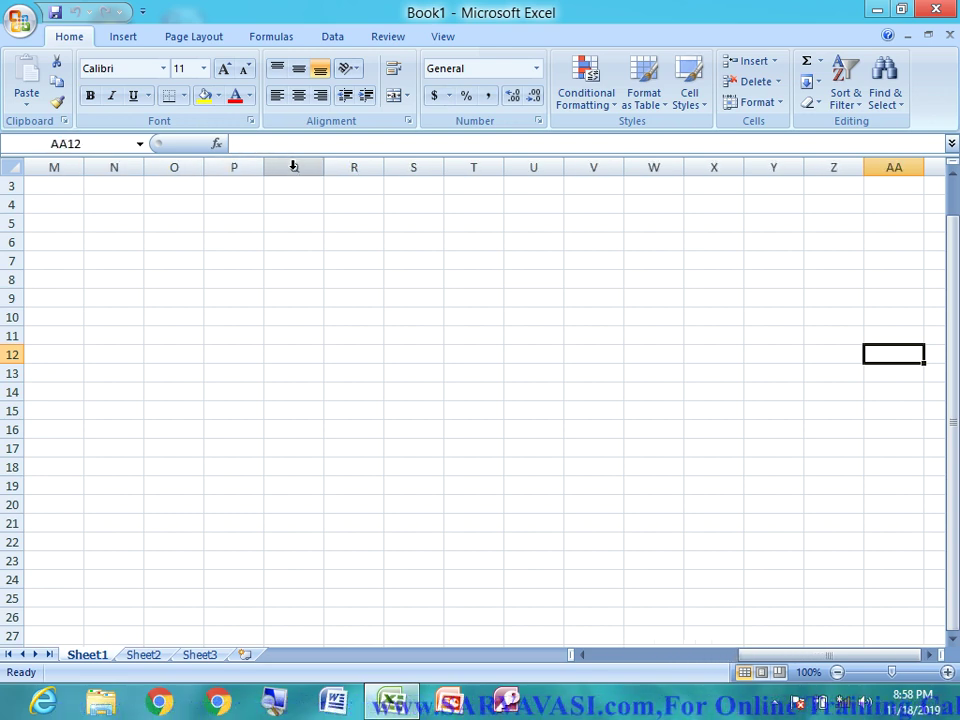
key("Right")
key("Right")
key("Right")
key("Right")
key("Right")
key("Right")
key("Right")
key("Right")
key("Right")
key("Right")
key("Right")
key("Right")
key("Right")
key("Right")
key("Right")
key("Right")
key("Right")
key("Right")
key("Right")
key("Right")
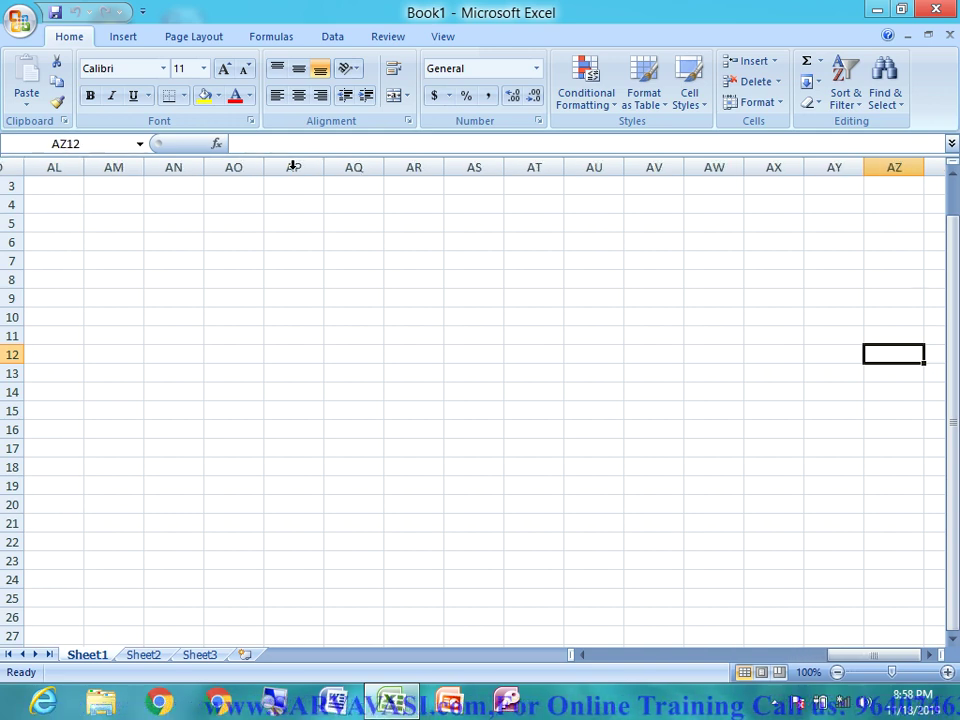
key("Right")
key("Right")
key("Right")
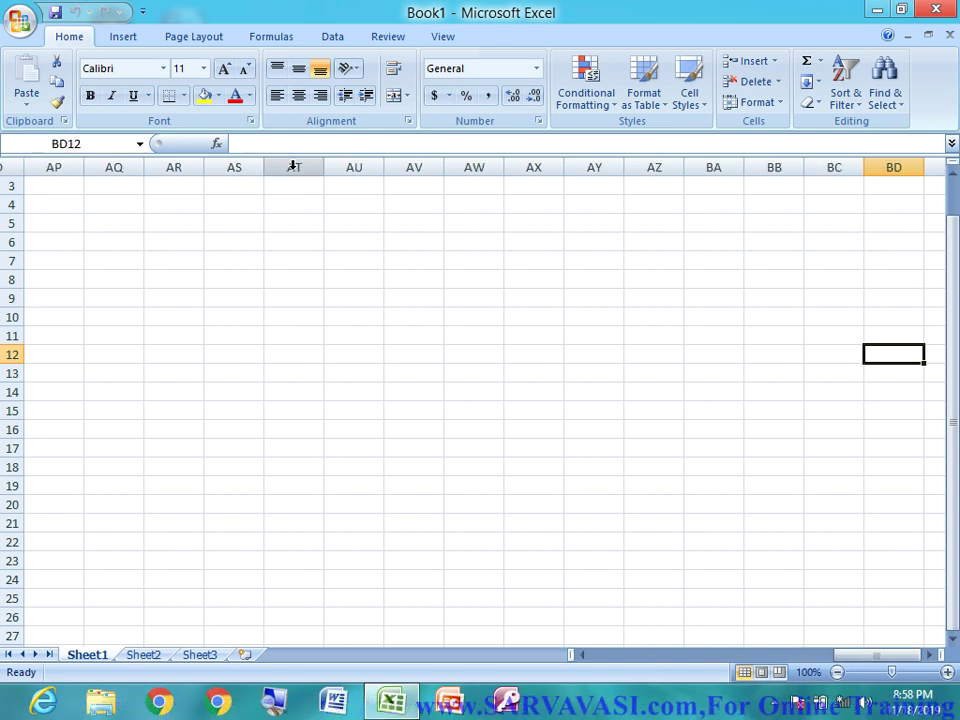
key("Up")
key("Left")
key("Left")
key("Left")
key("Left")
key("Left")
key("Left")
key("Left")
key("Left")
key("Left")
key("Left")
key("Left")
key("Left")
key("Left")
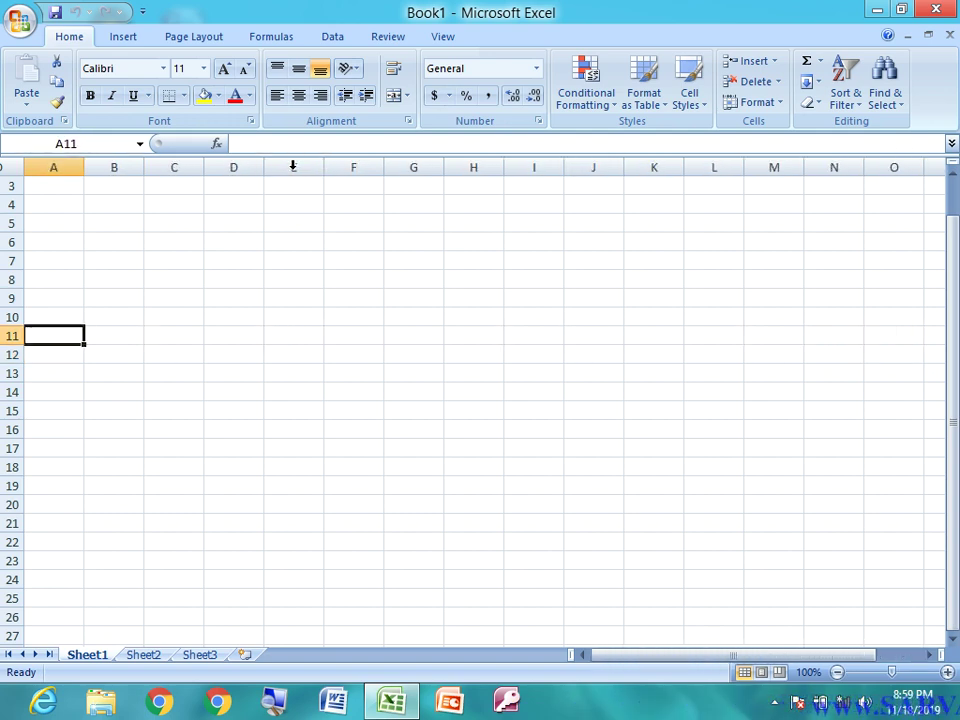
key("Up")
key("Up")
key("Up")
key("Up")
key("Up")
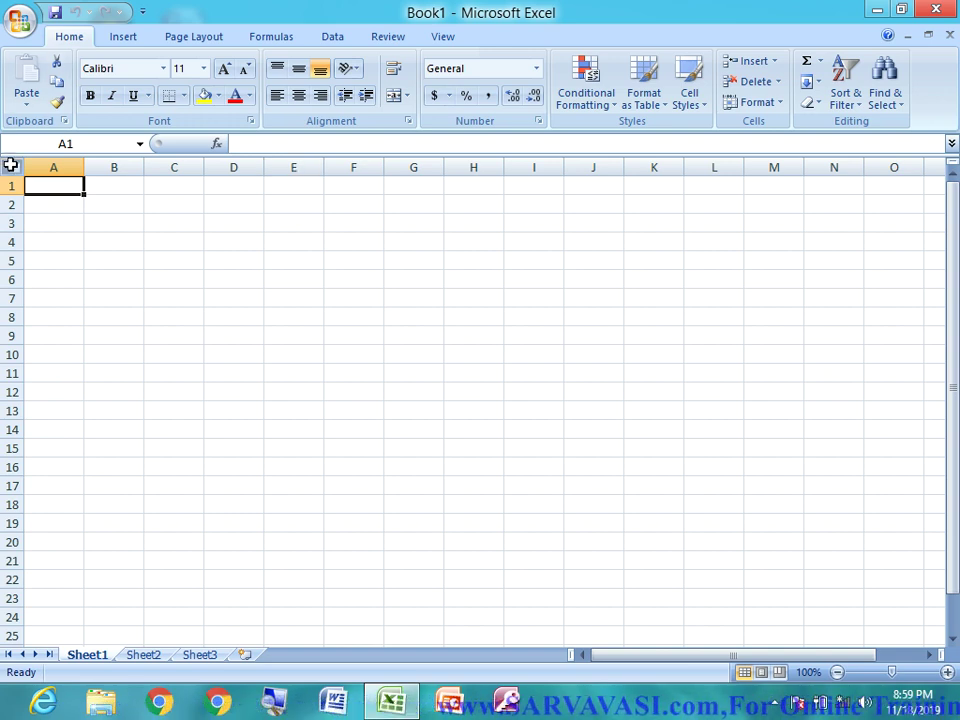
Select row 6, column C and cell C7, then the whole sheet with Select All
left_click(10, 280)
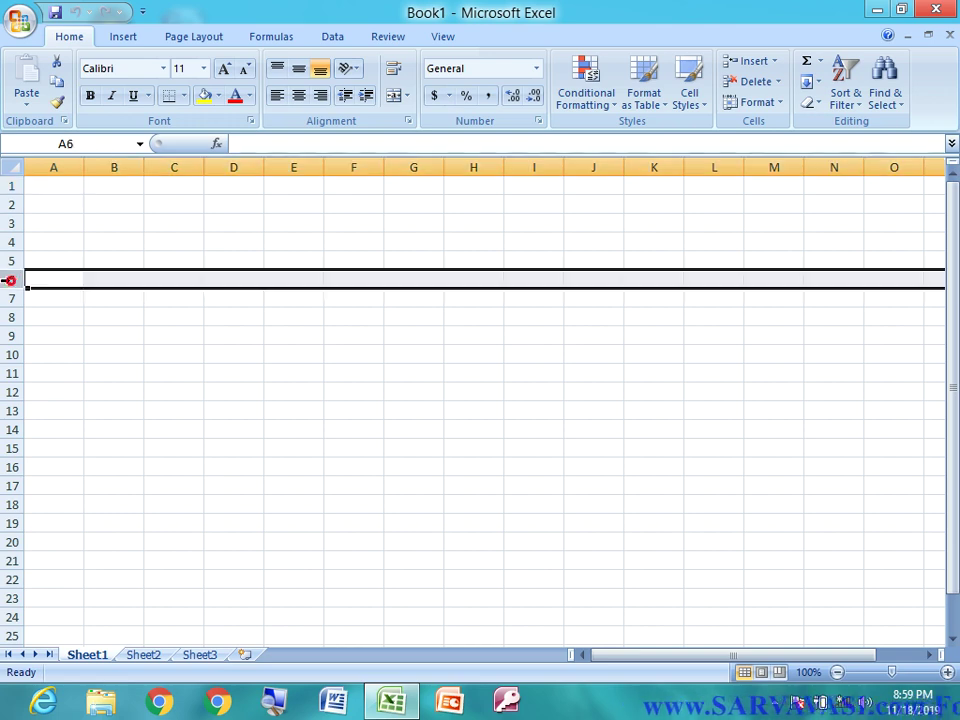
left_click(166, 163)
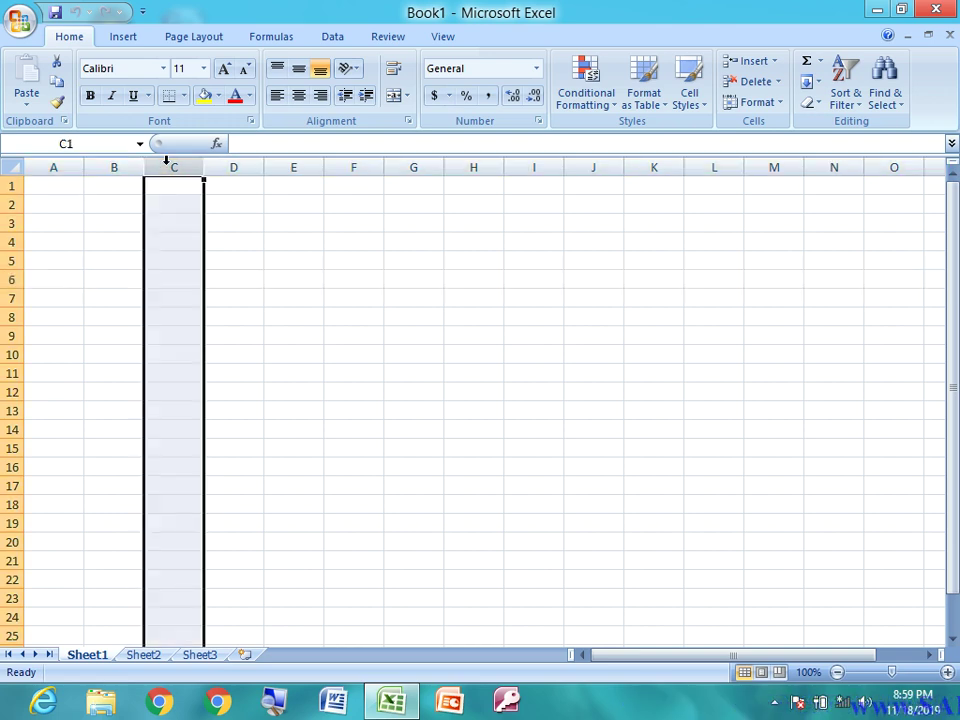
left_click(155, 296)
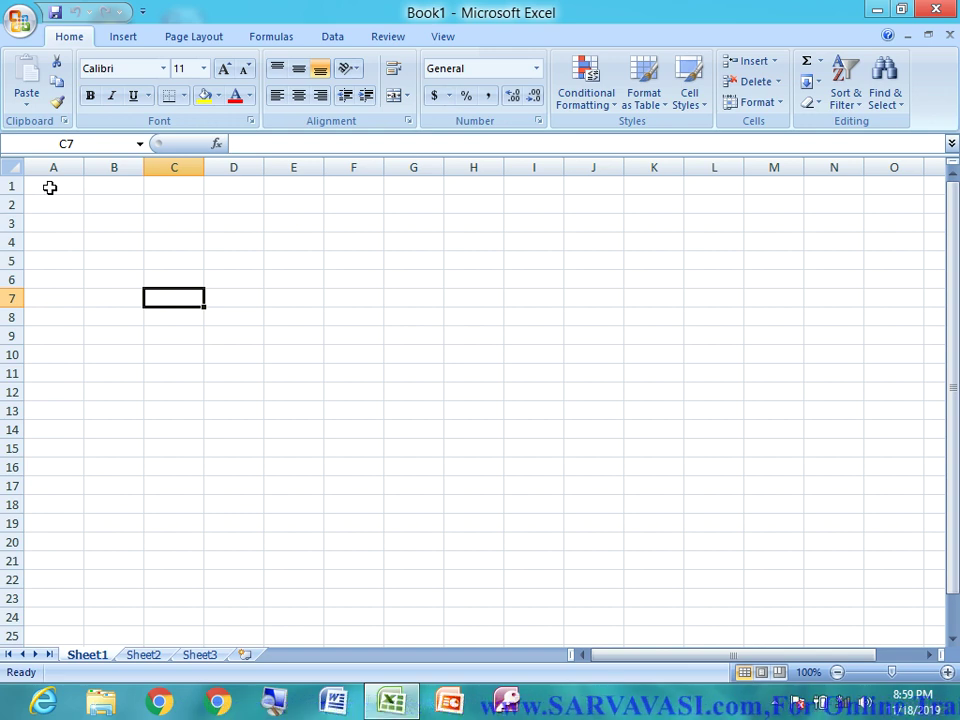
left_click(13, 170)
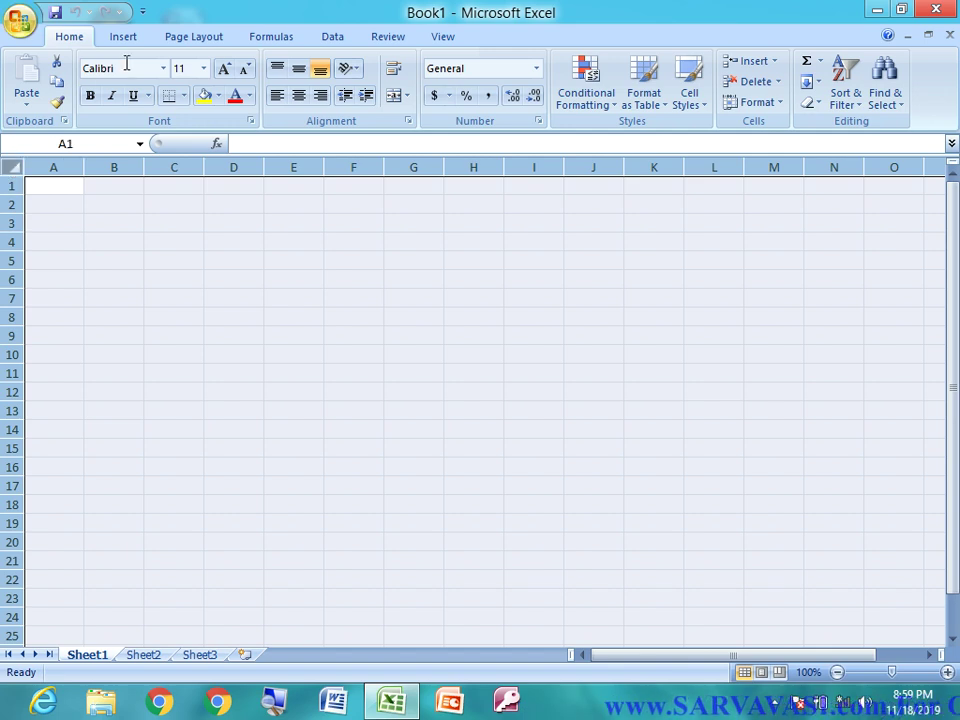
Select C7, select all cells again, then switch to the Sheet2 worksheet
left_click(172, 297)
left_click(12, 168)
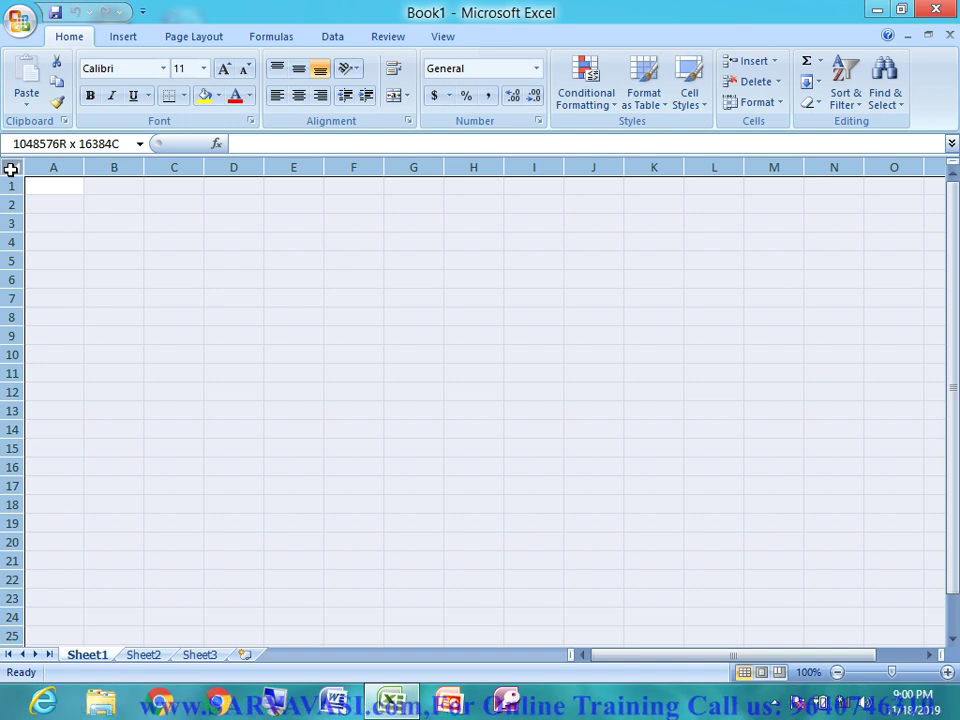
left_click(10, 169)
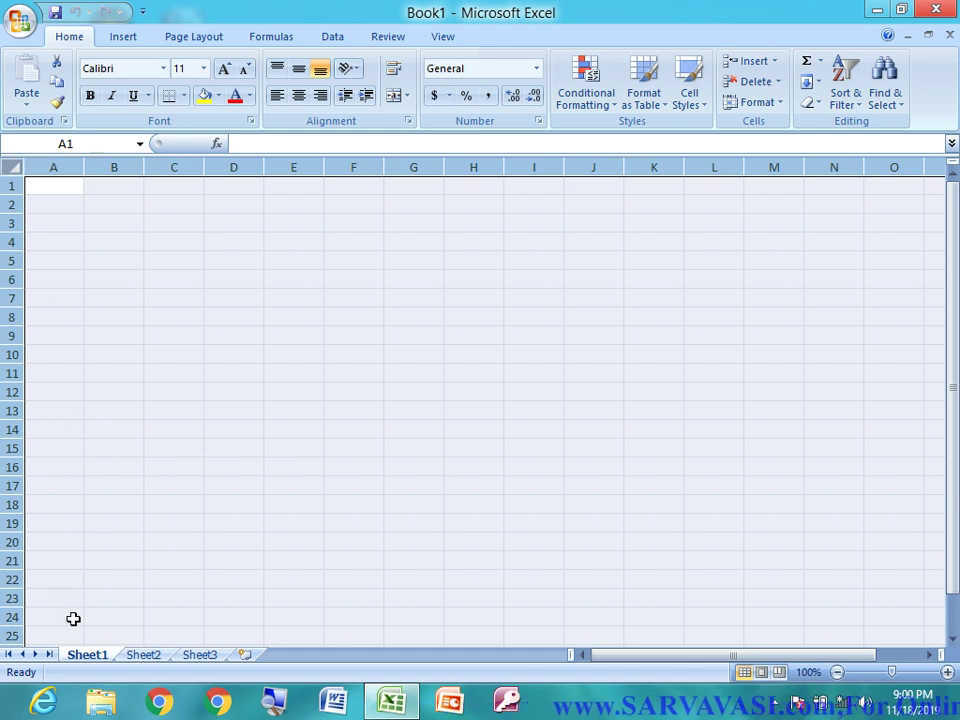
left_click(130, 656)
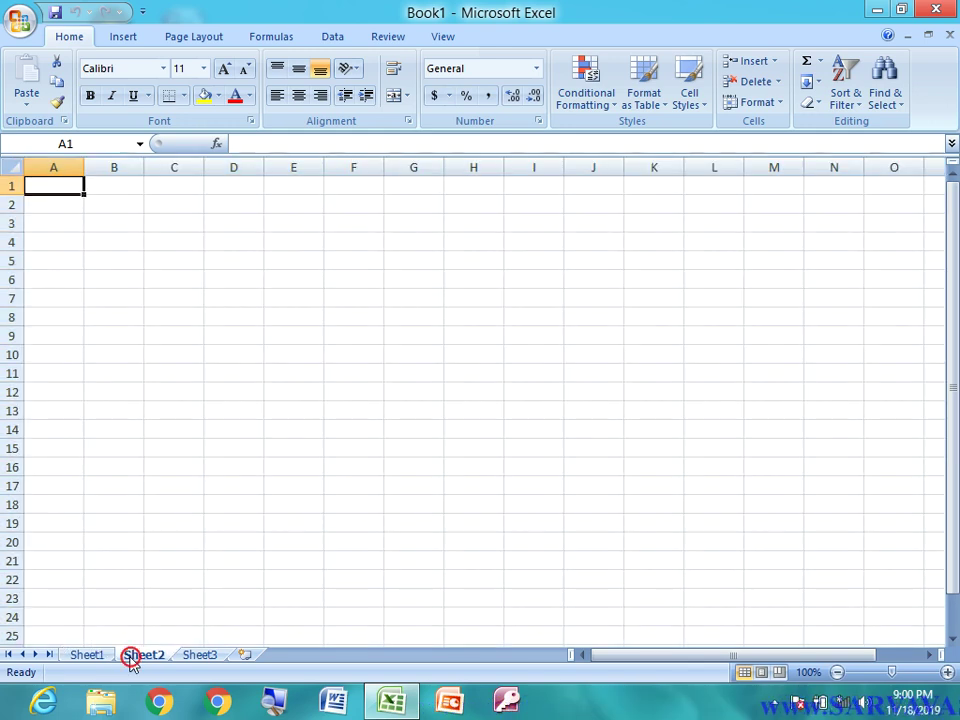
Go to Sheet3, insert Sheet4 and Sheet5, and select cell D10 on Sheet5
left_click(199, 656)
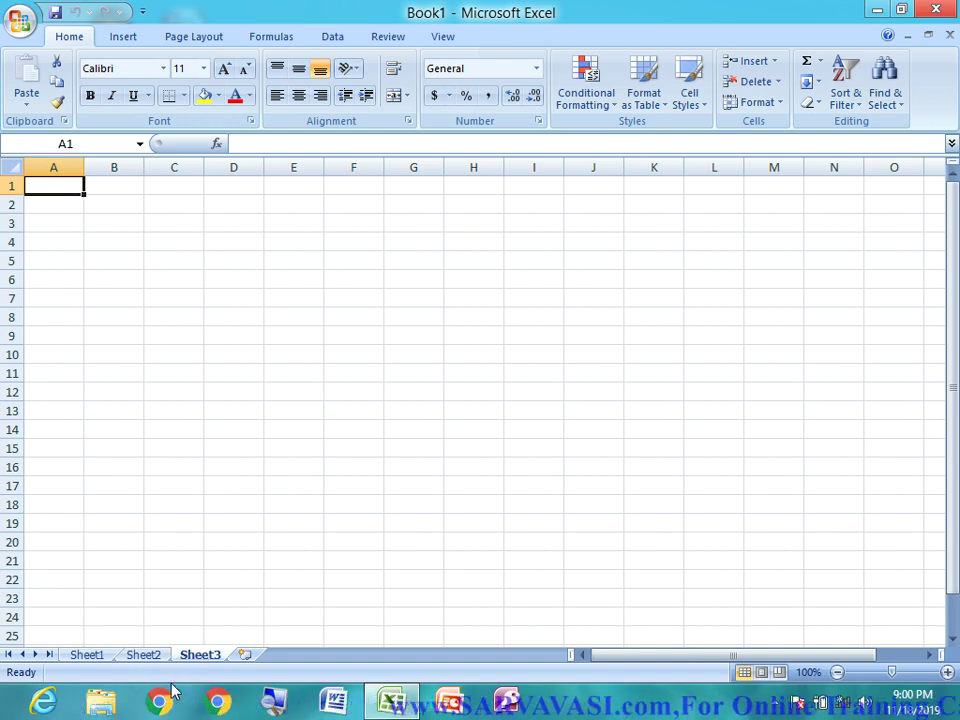
left_click(246, 656)
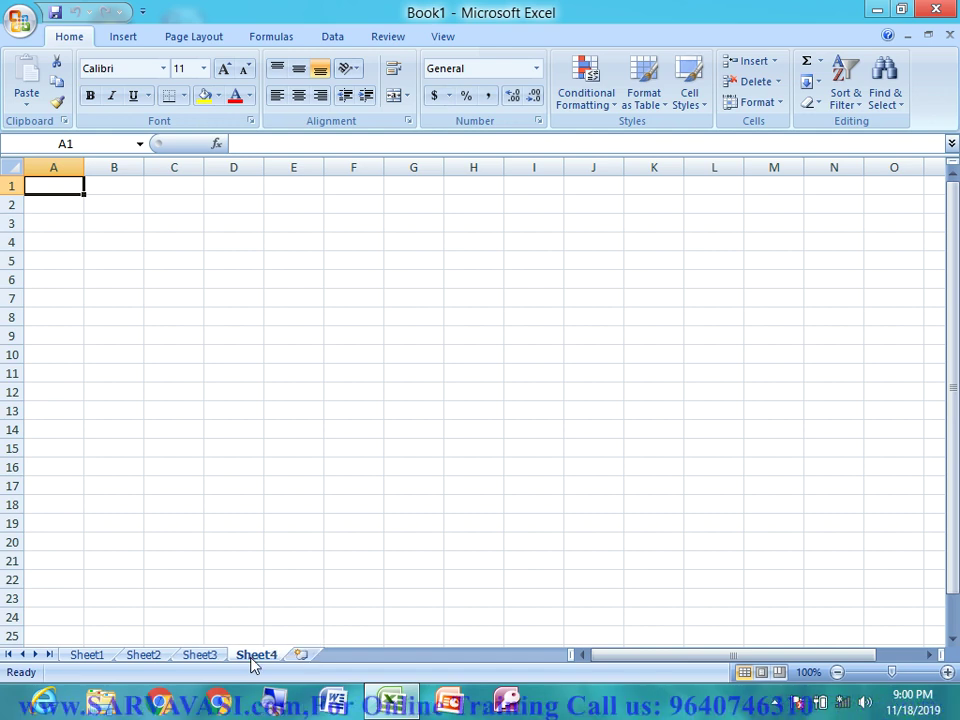
left_click(302, 658)
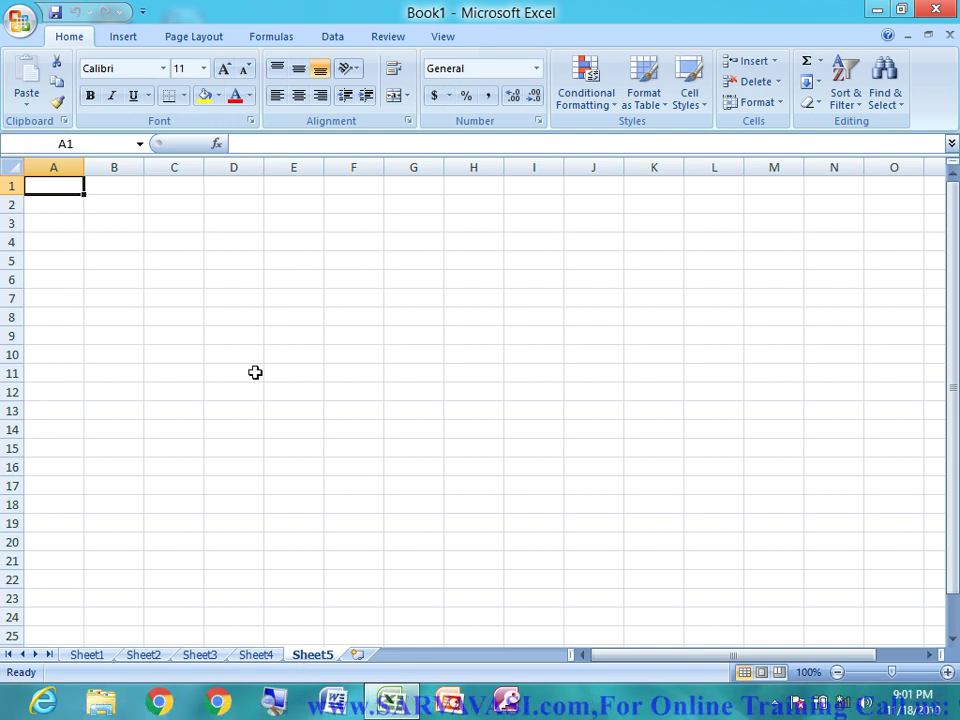
left_click(238, 345)
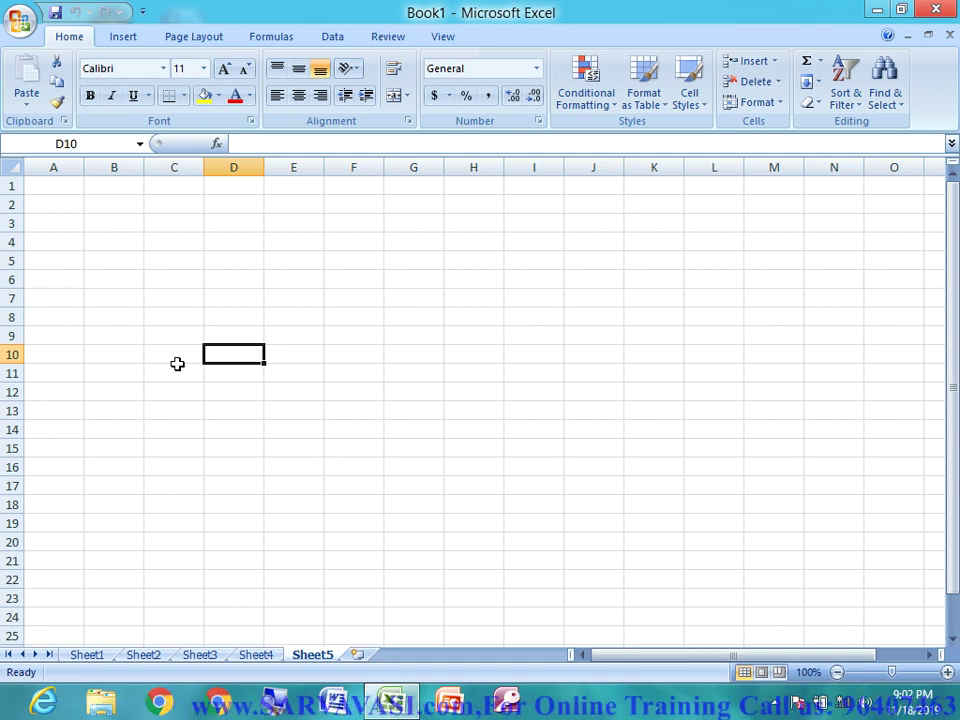
Enter 95 in D4 and 45 in G15
key("Up")
key("Up")
key("Up")
key("Up")
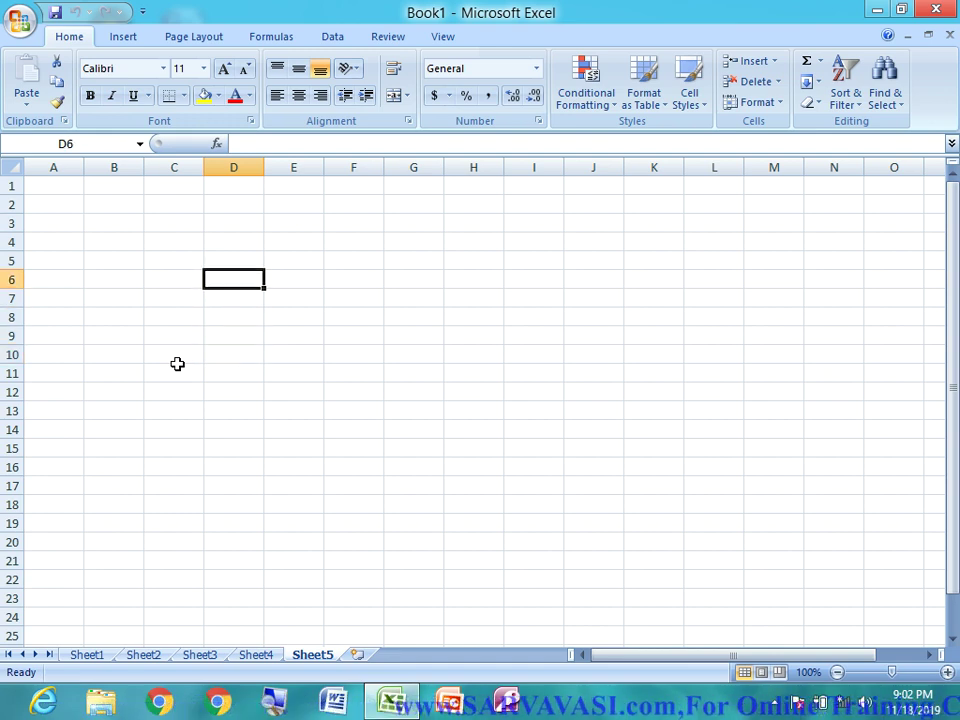
key("Up")
key("Up")
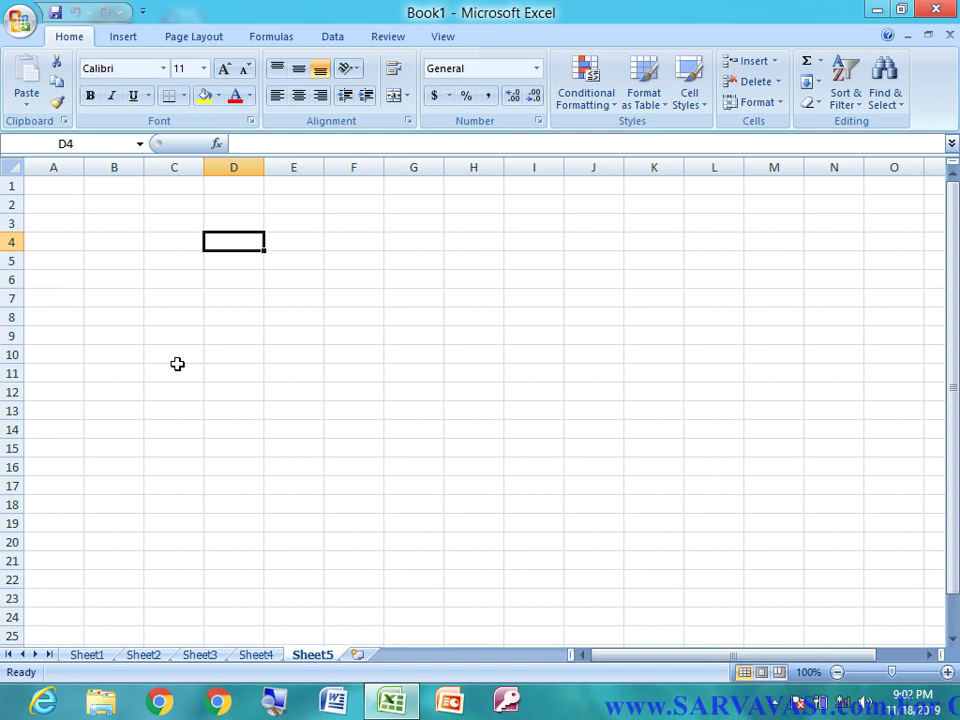
type("95")
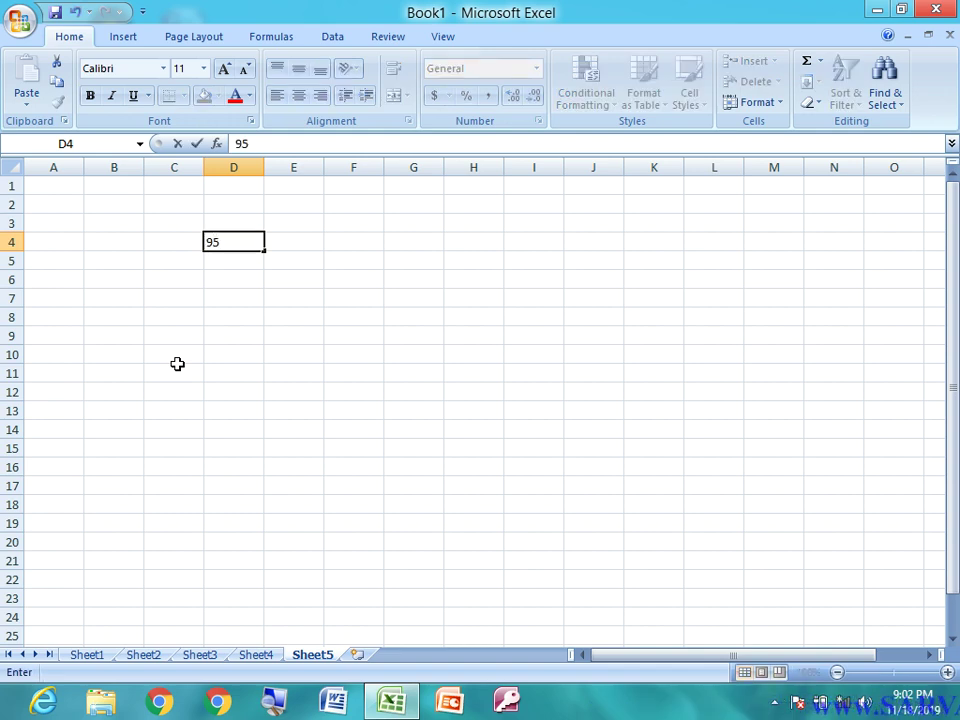
key("Return")
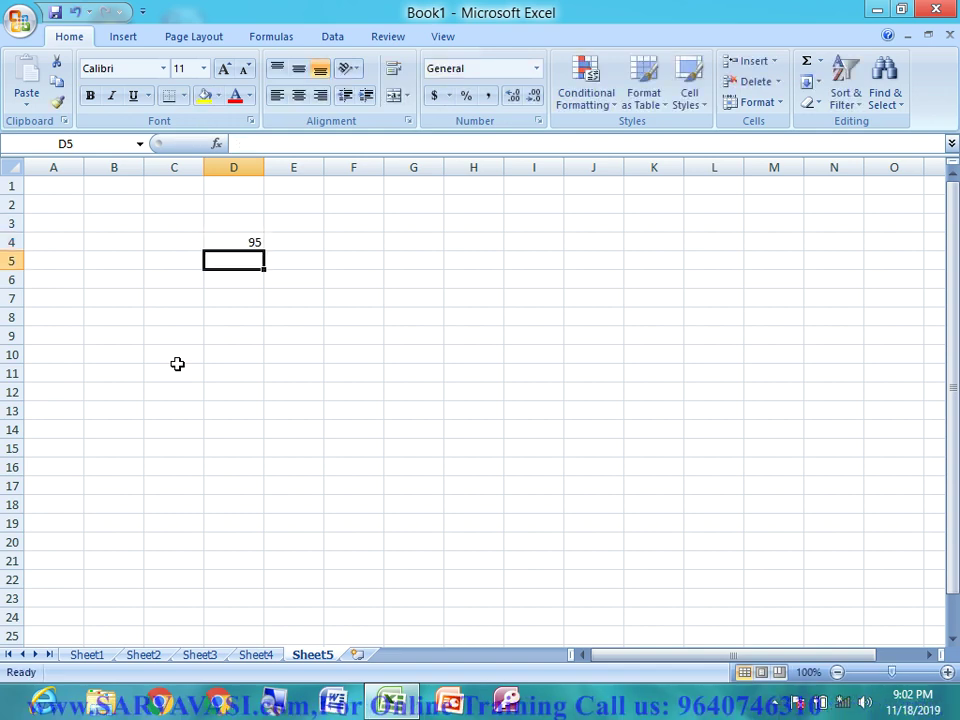
left_click(419, 456)
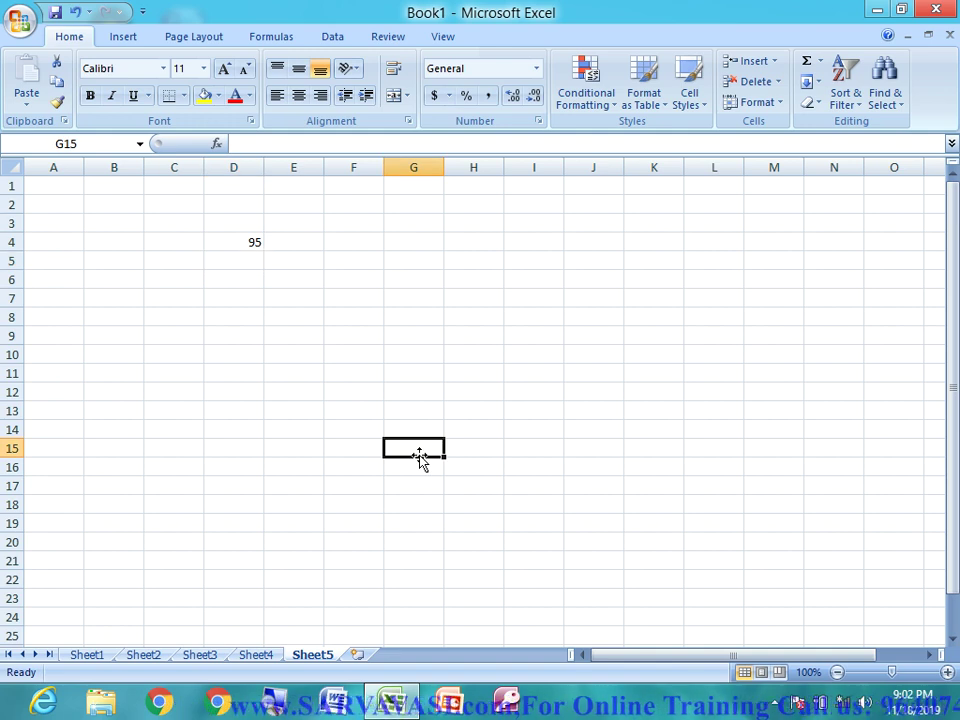
type("45")
key("Return")
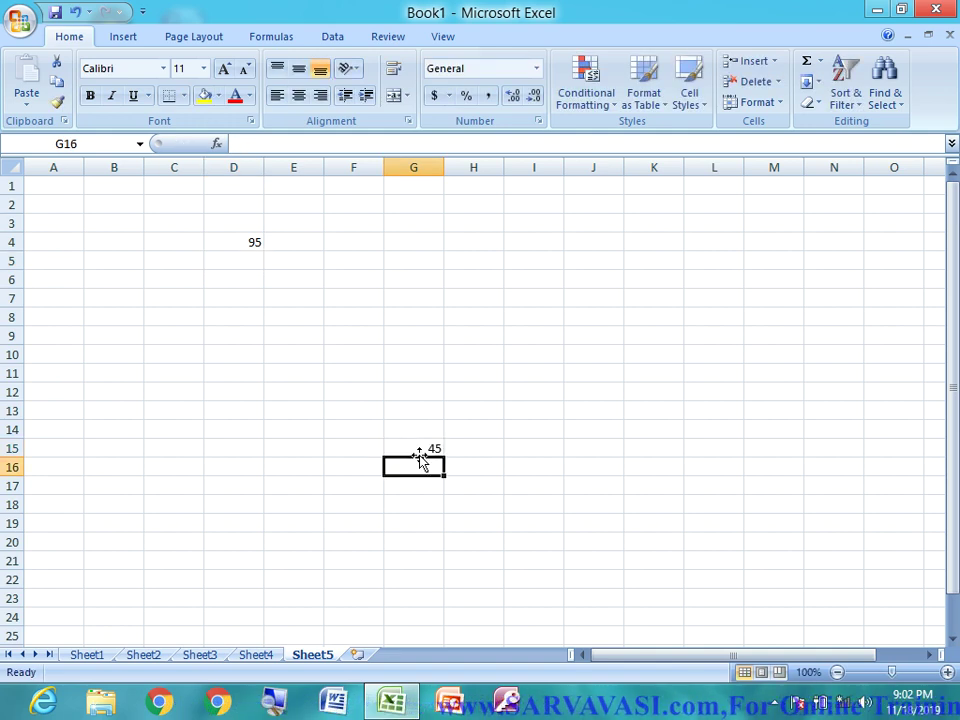
Enter 48 in H8 and 95 in F6, then select L7 for the total
left_click(471, 309)
type("48")
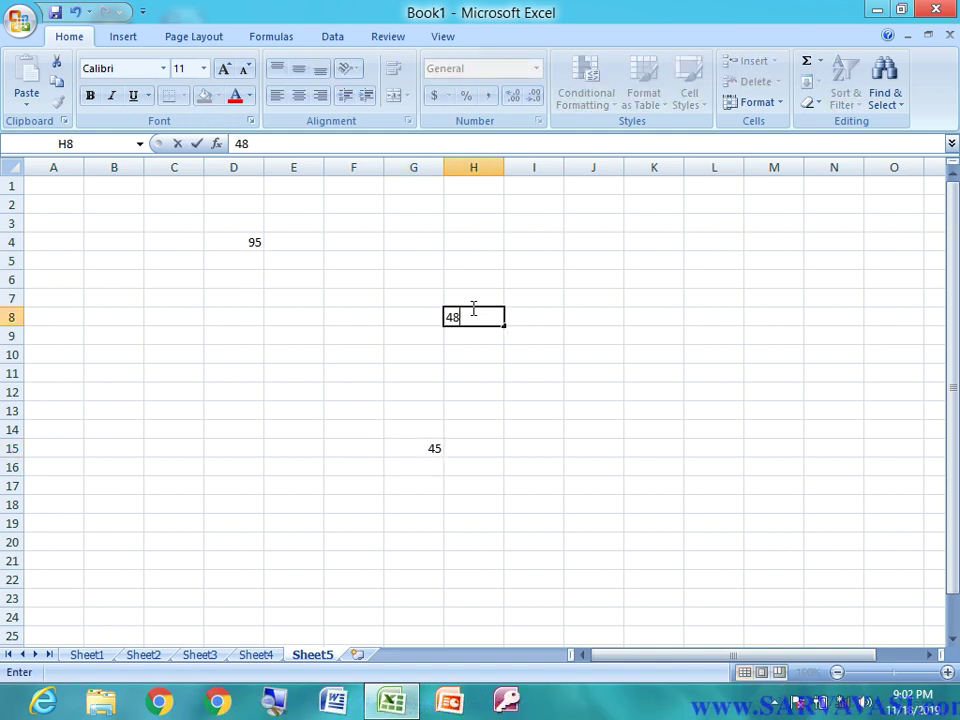
key("Return")
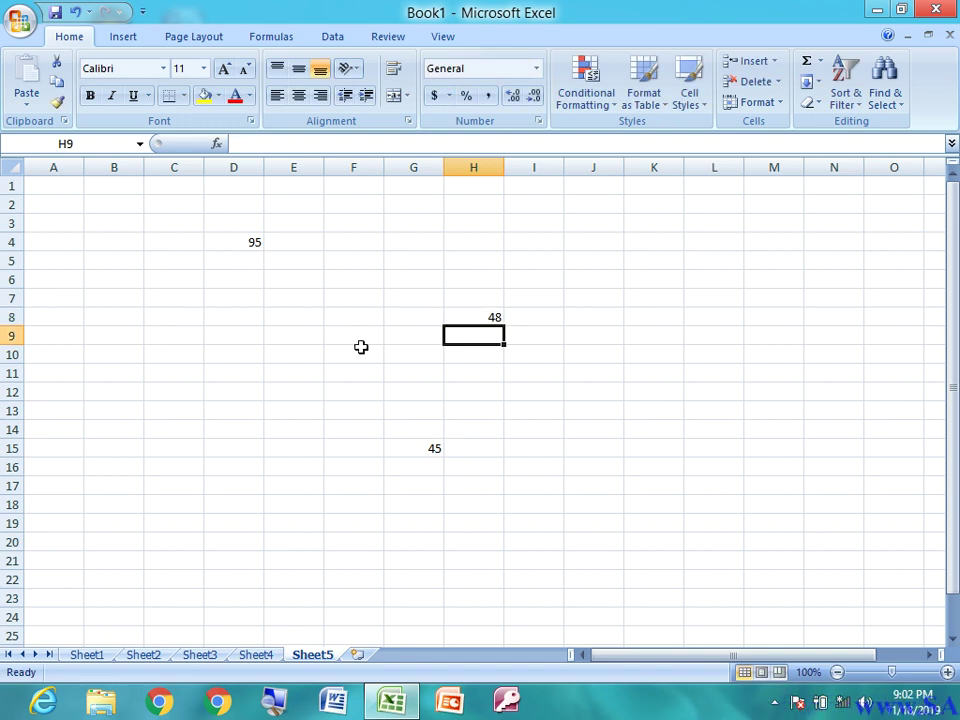
left_click(368, 282)
type("95.")
key("BackSpace")
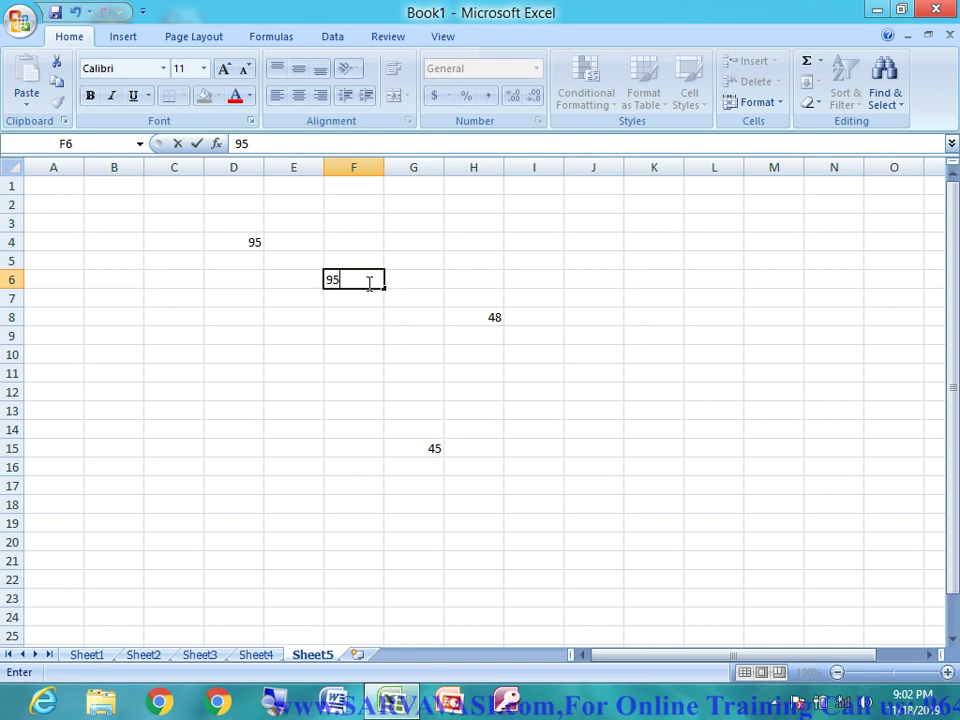
key("Return")
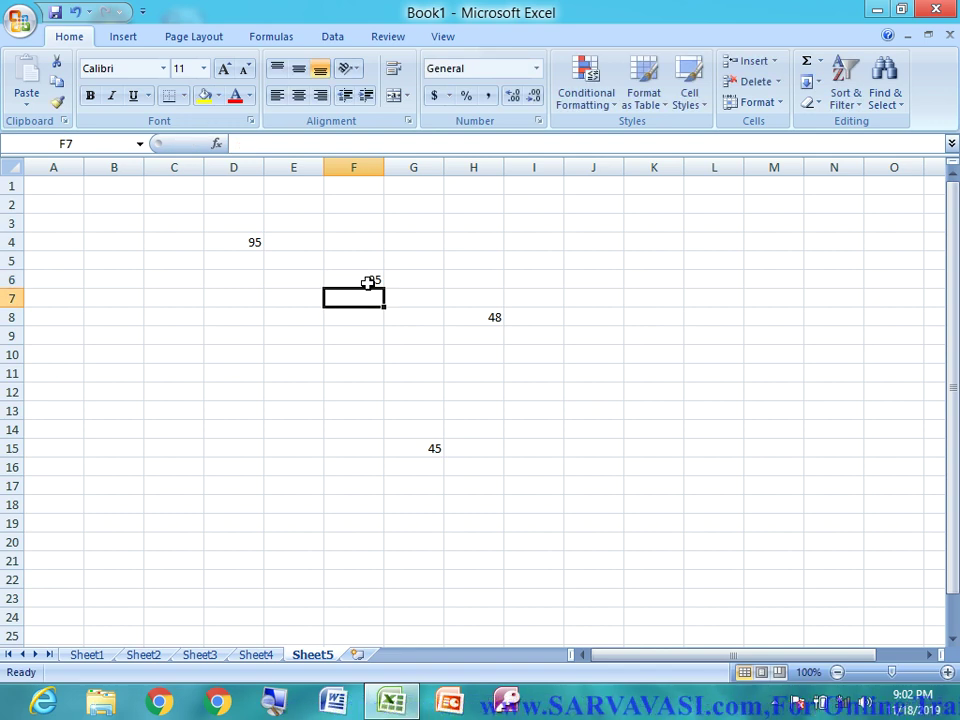
left_click(686, 293)
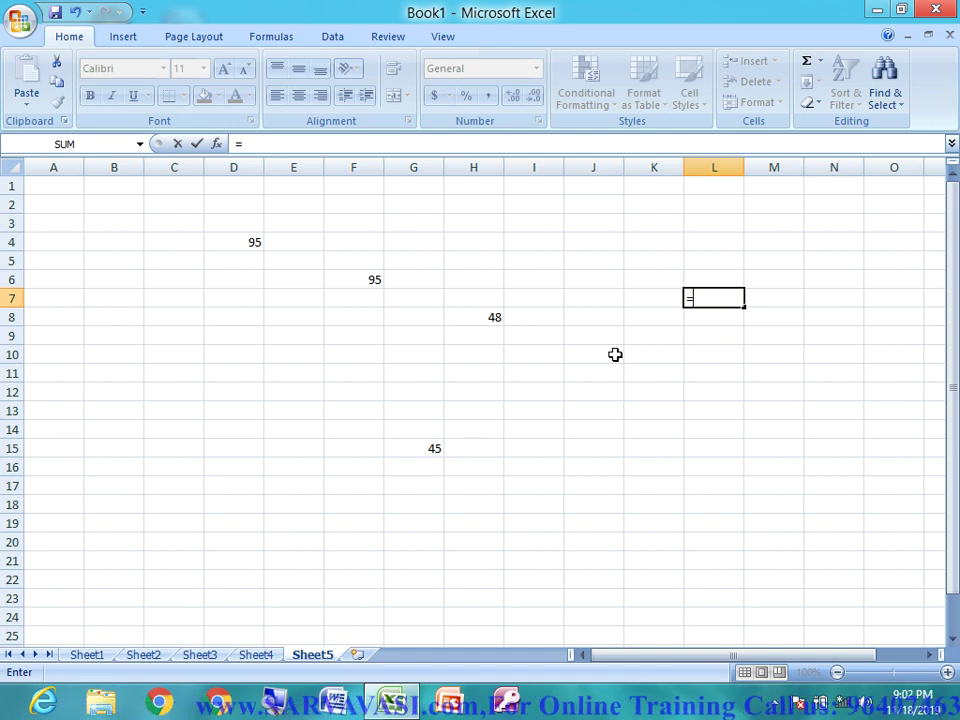
Complete the L7 formula summing D4, F6, H8 and G15
type("d4+")
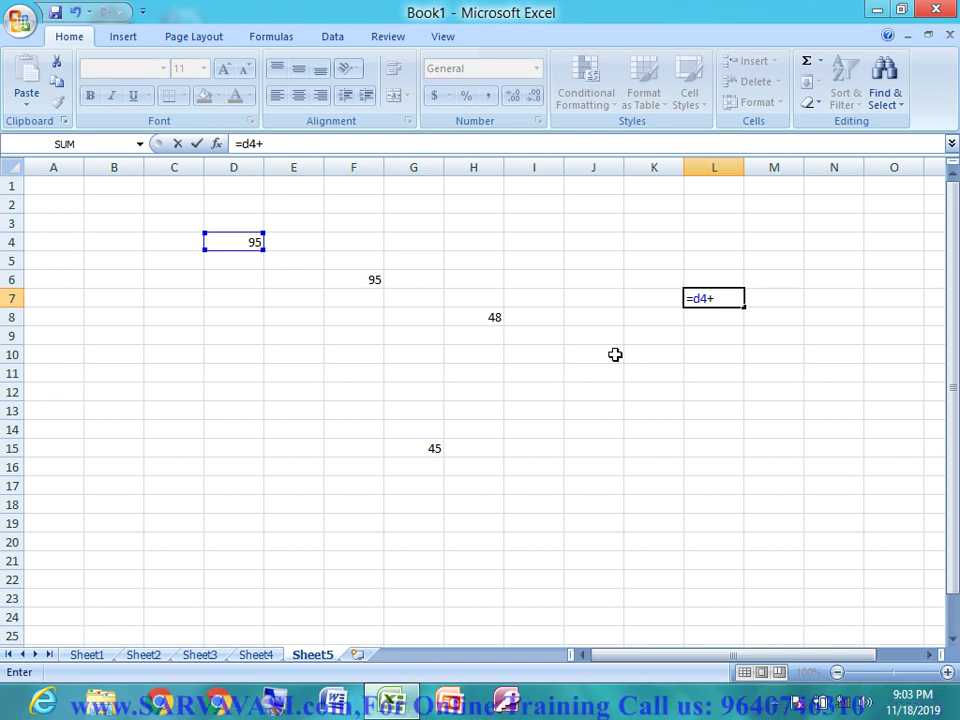
type("f")
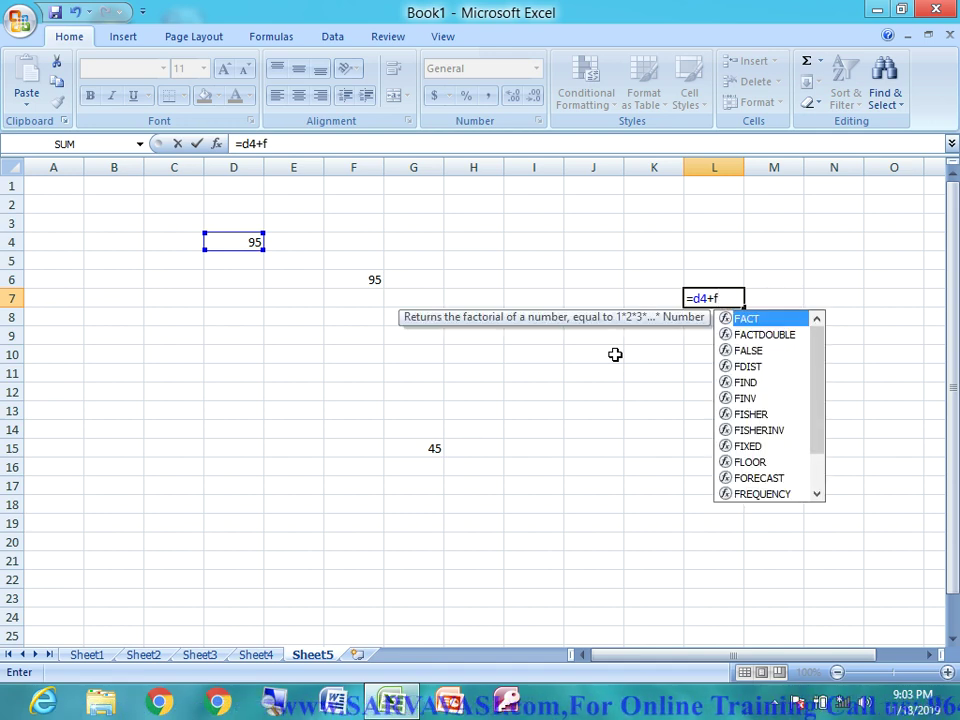
type("6+")
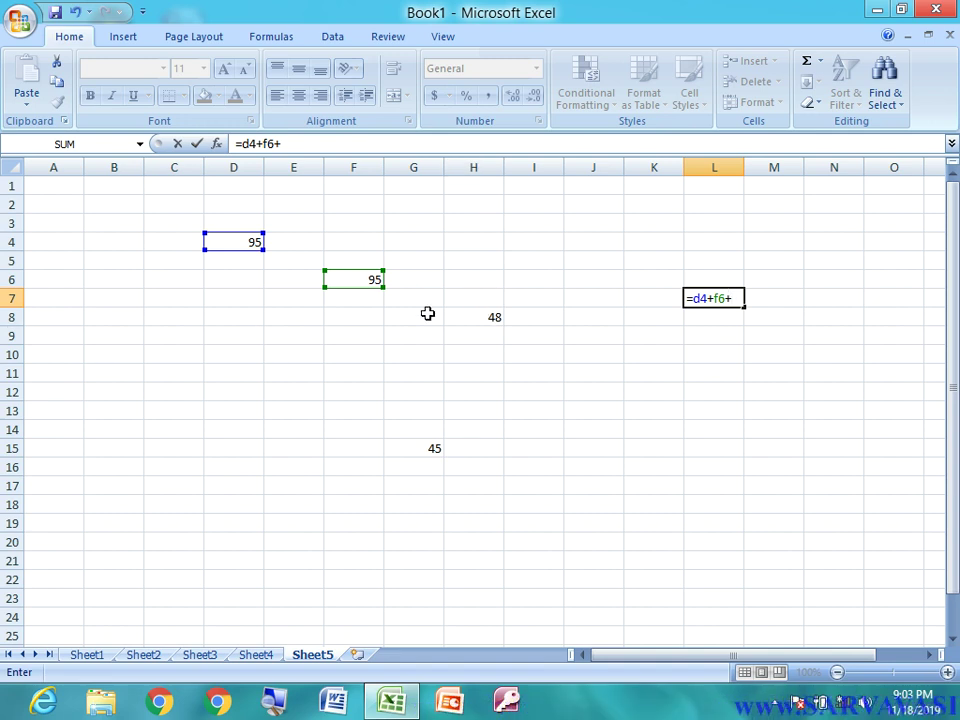
type("h8")
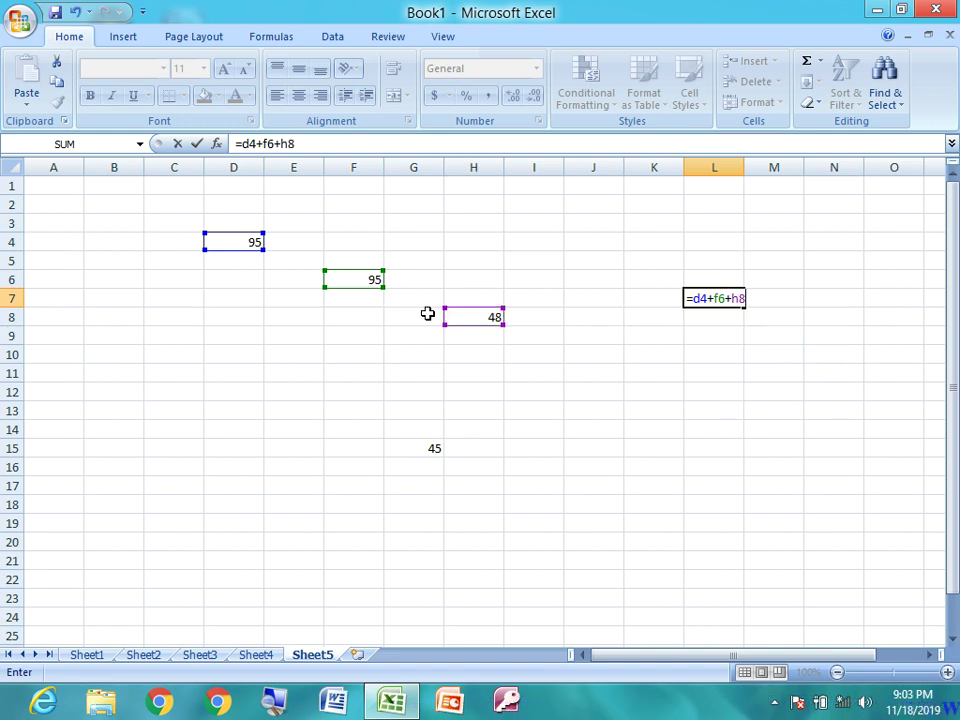
type("+")
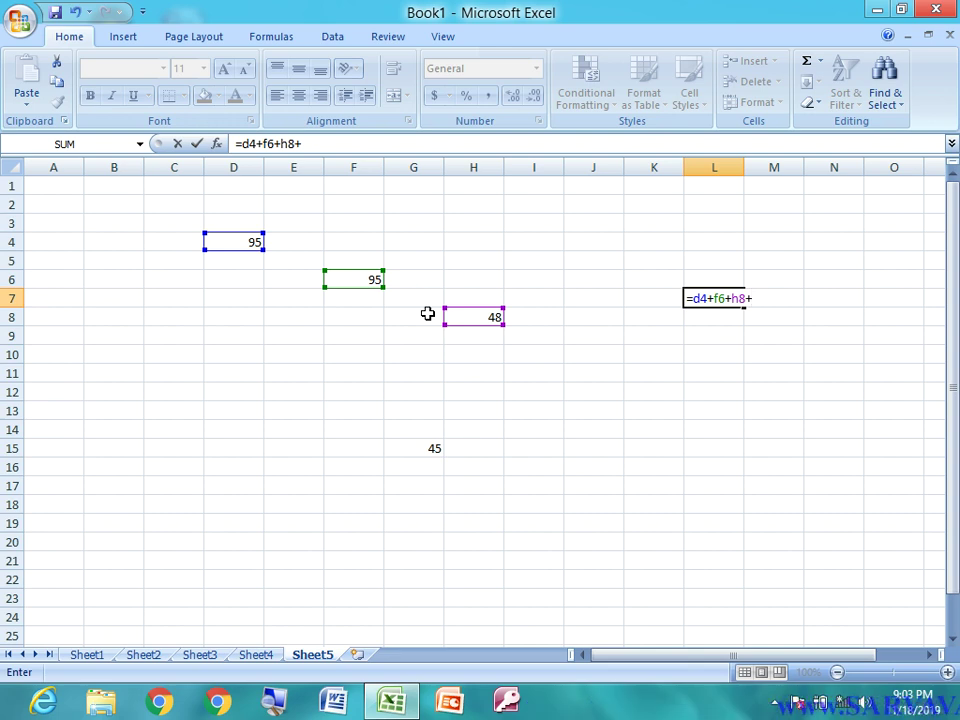
type("g15")
key("Return")
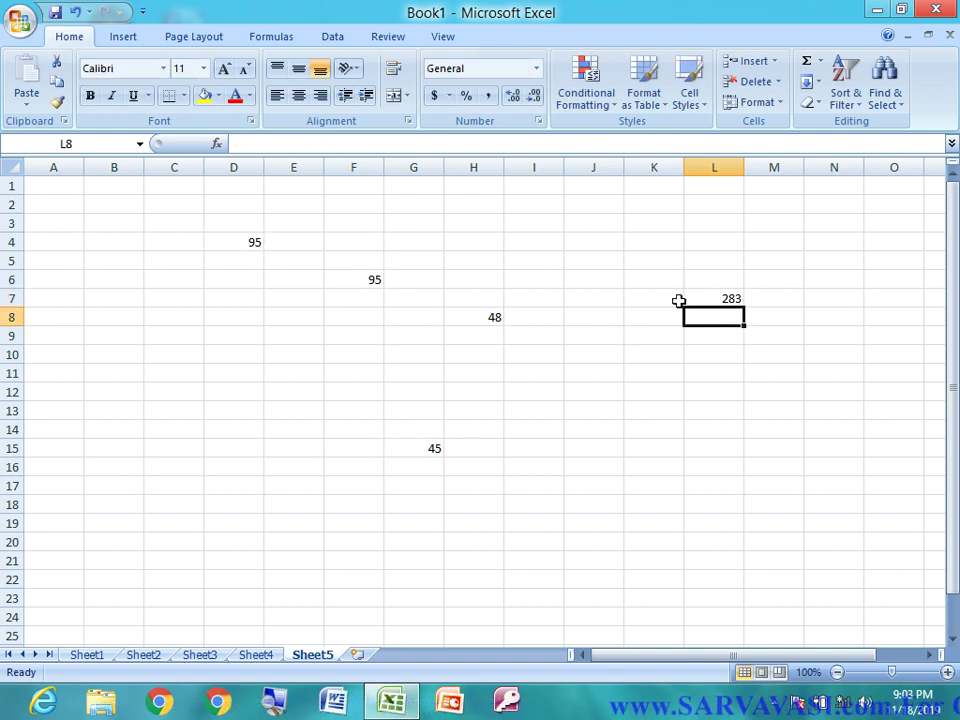
left_click(724, 299)
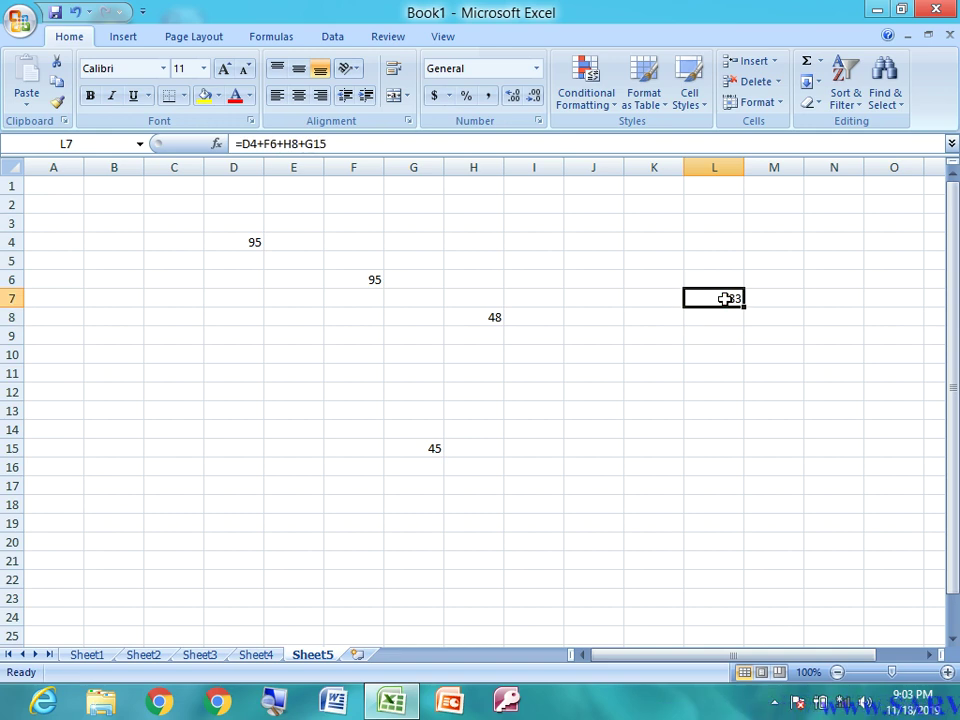
Change D4 to 76 and G15 to 95 so the total recalculates
left_click(238, 241)
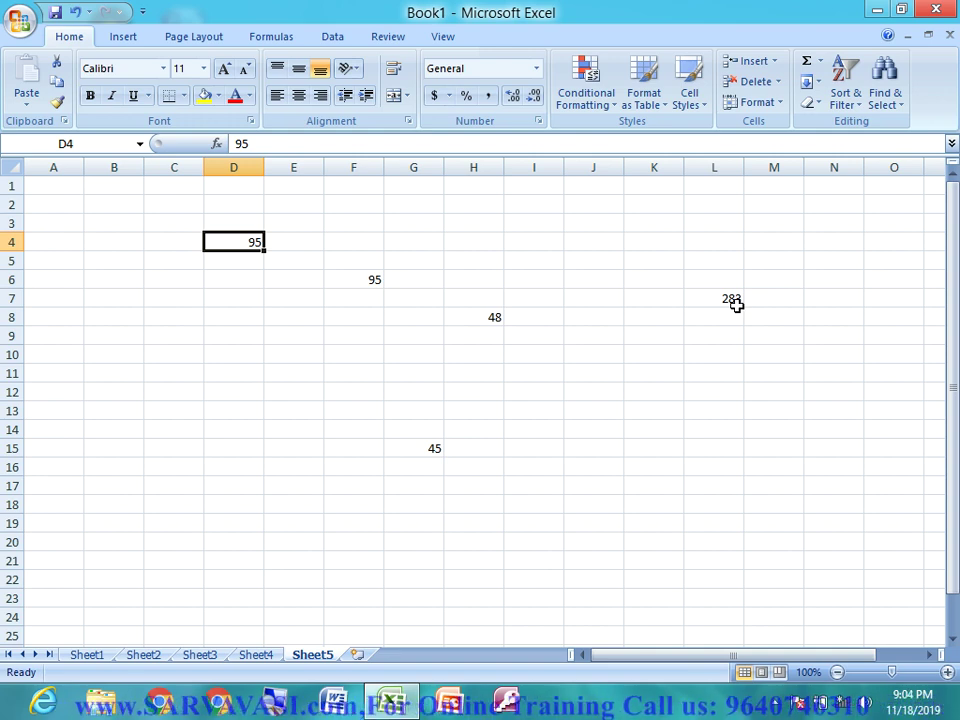
type("76")
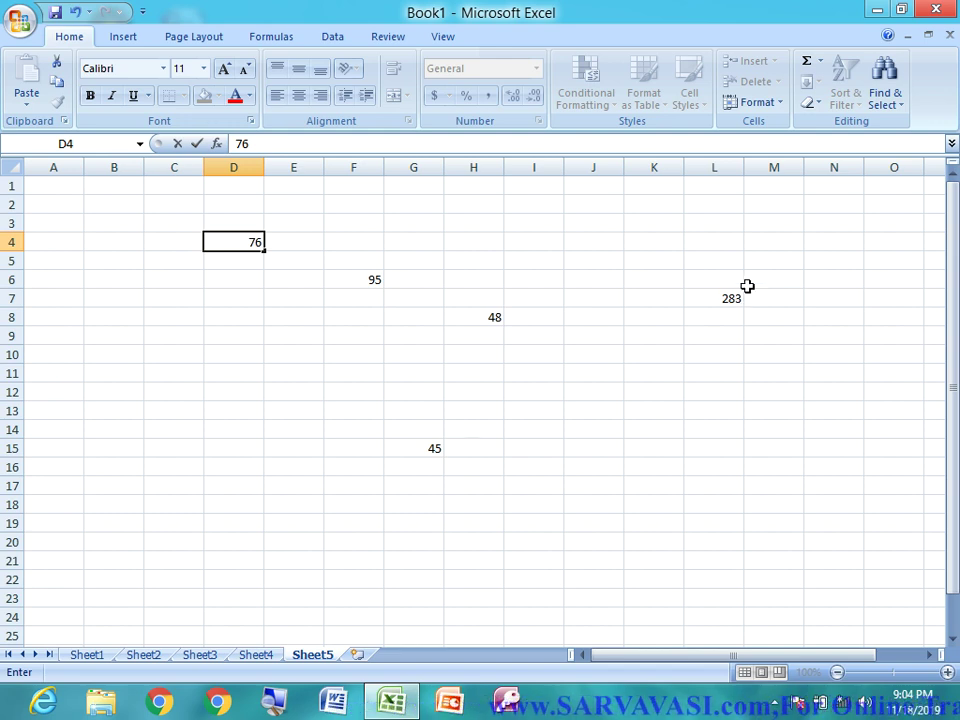
key("Return")
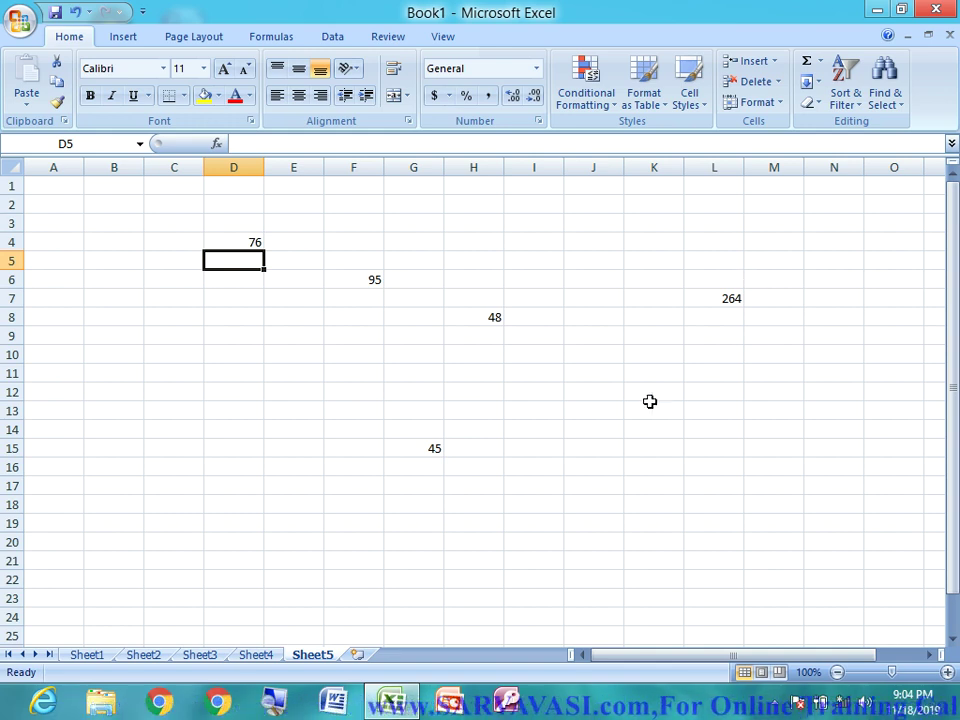
left_click(441, 443)
type("95")
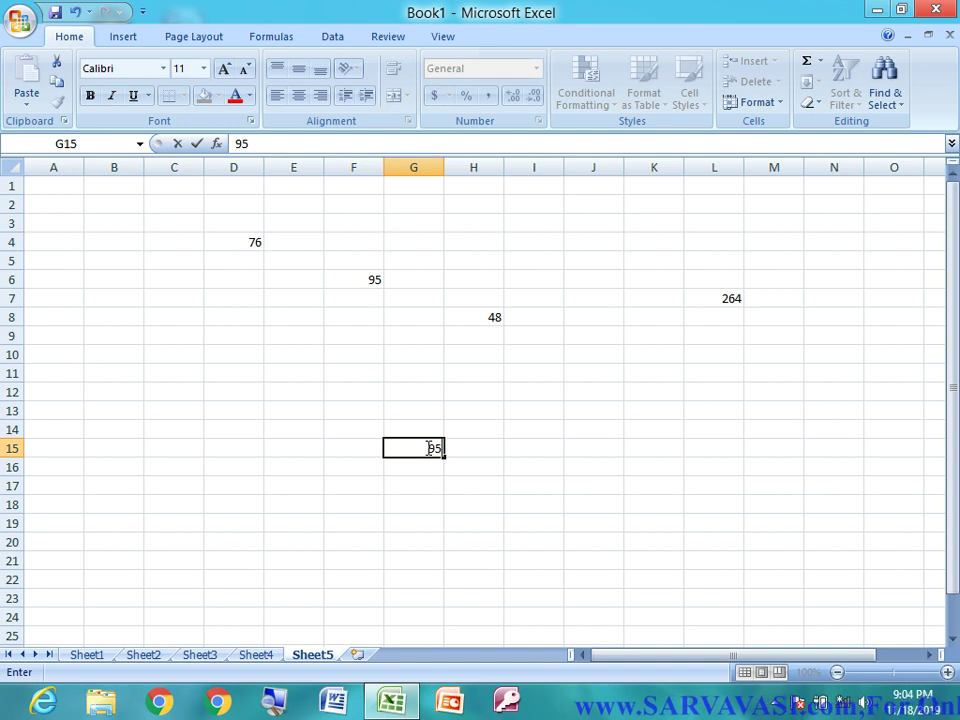
key("Return")
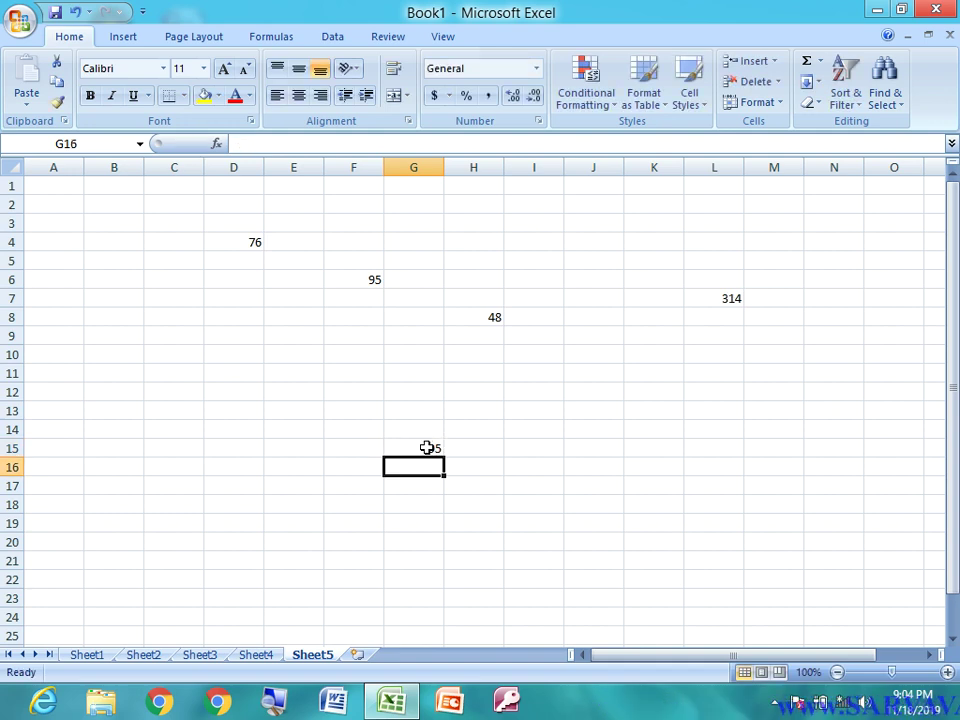
Change H8 to 75, re-enter the value in F6, and select L18
left_click(471, 316)
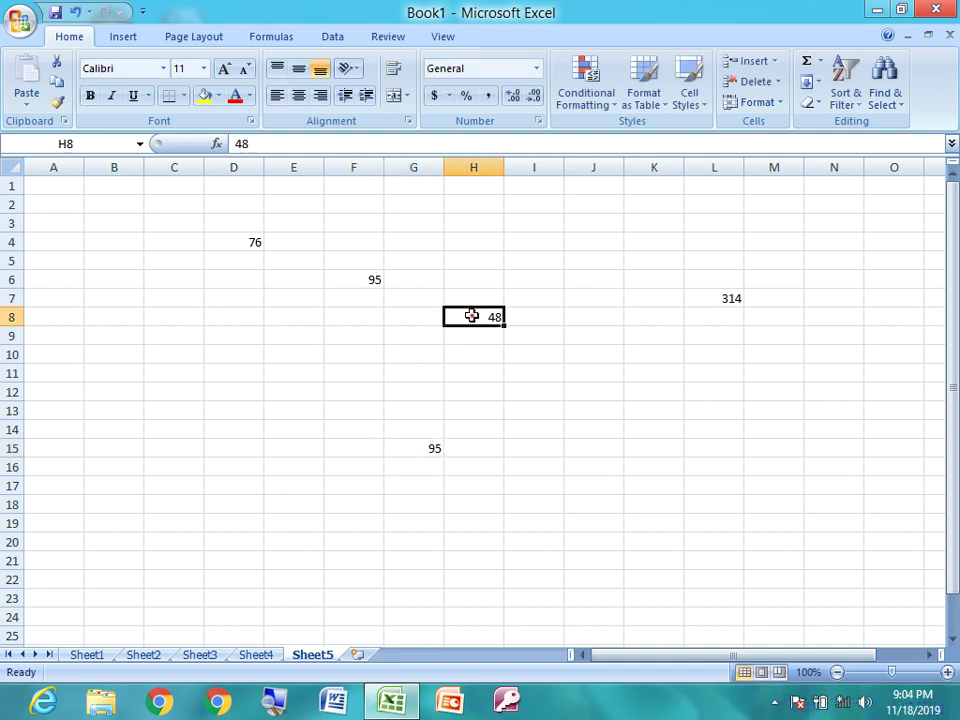
type("75")
key("Return")
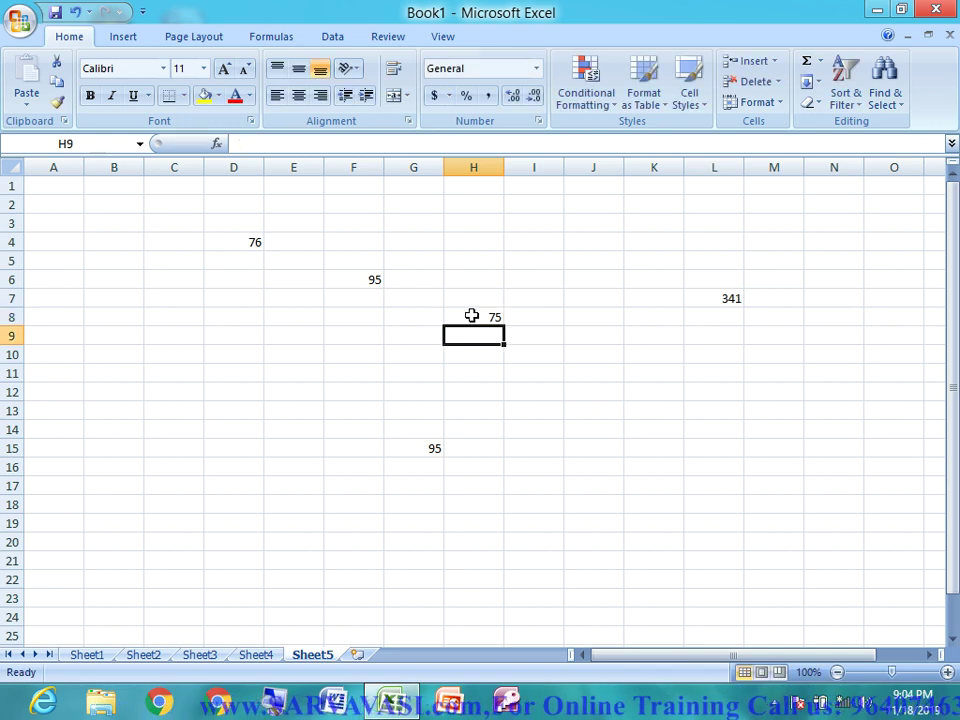
left_click(375, 280)
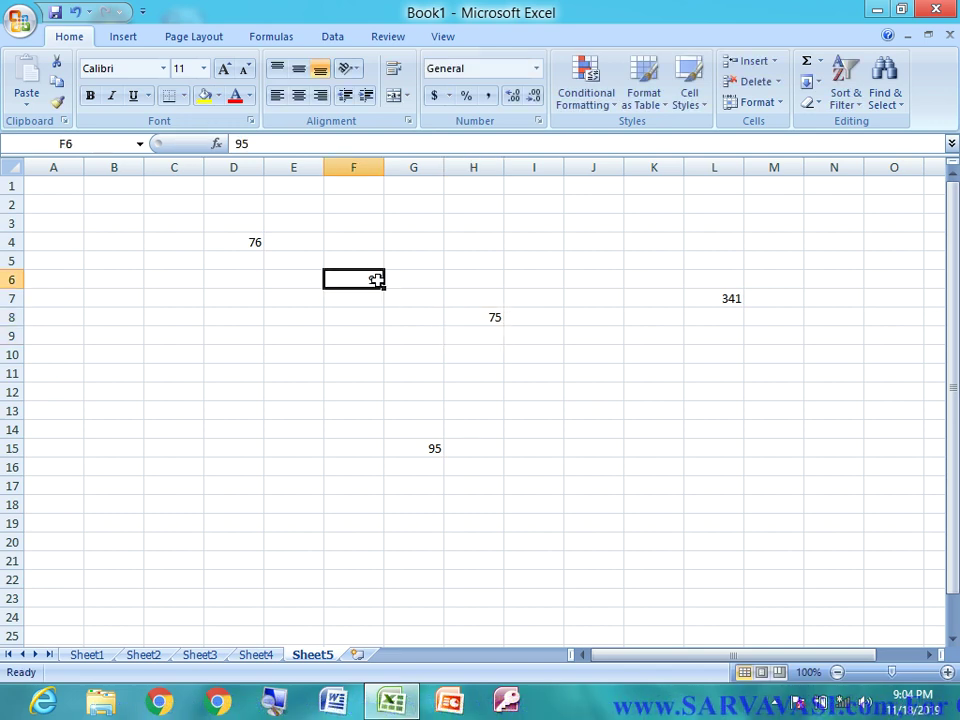
type("9")
key("Return")
key("Return")
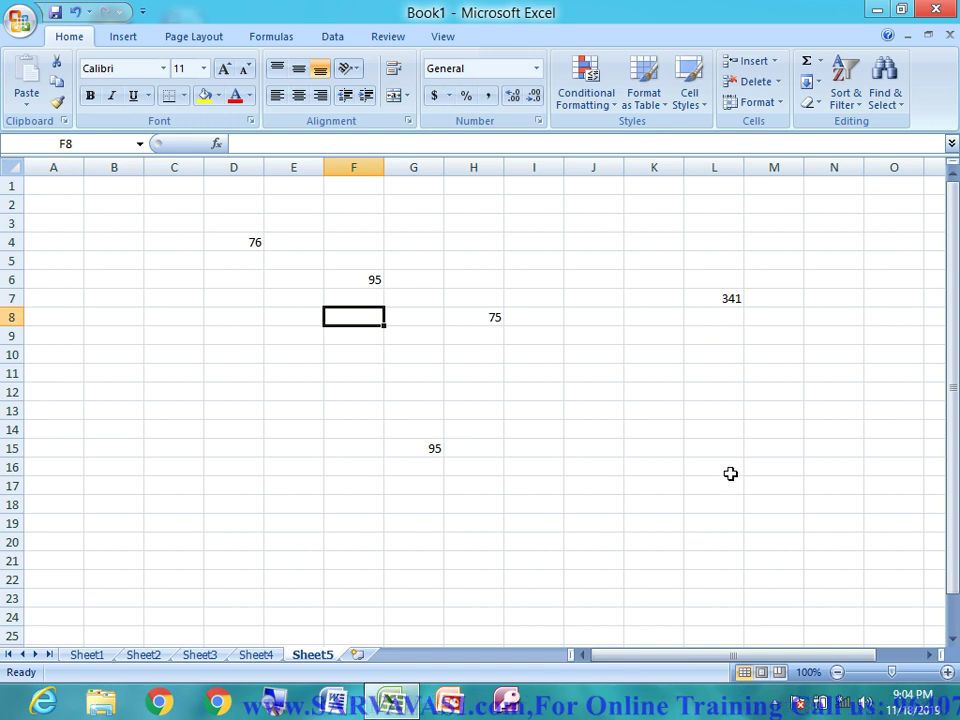
left_click(726, 506)
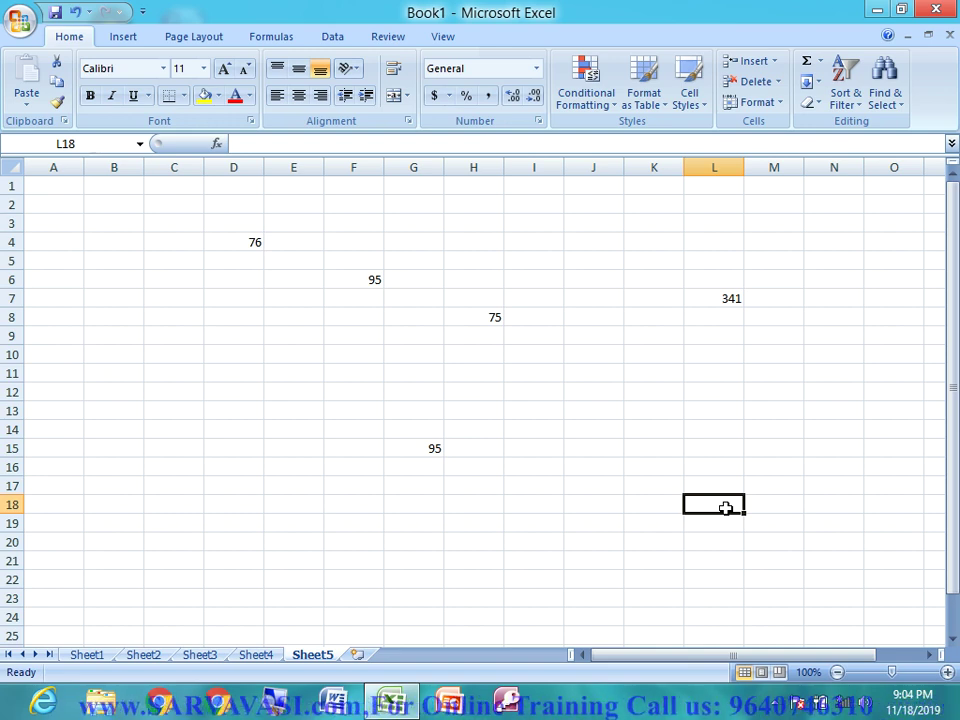
Enter the formula =L7-G15 in L18, giving 246
type("=")
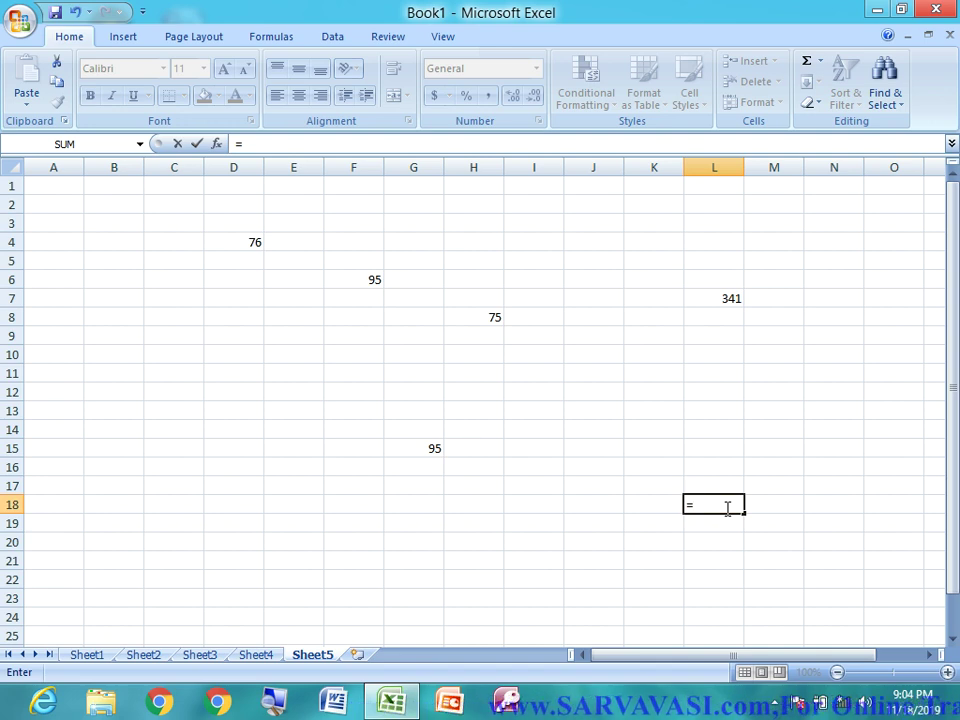
type("l7-")
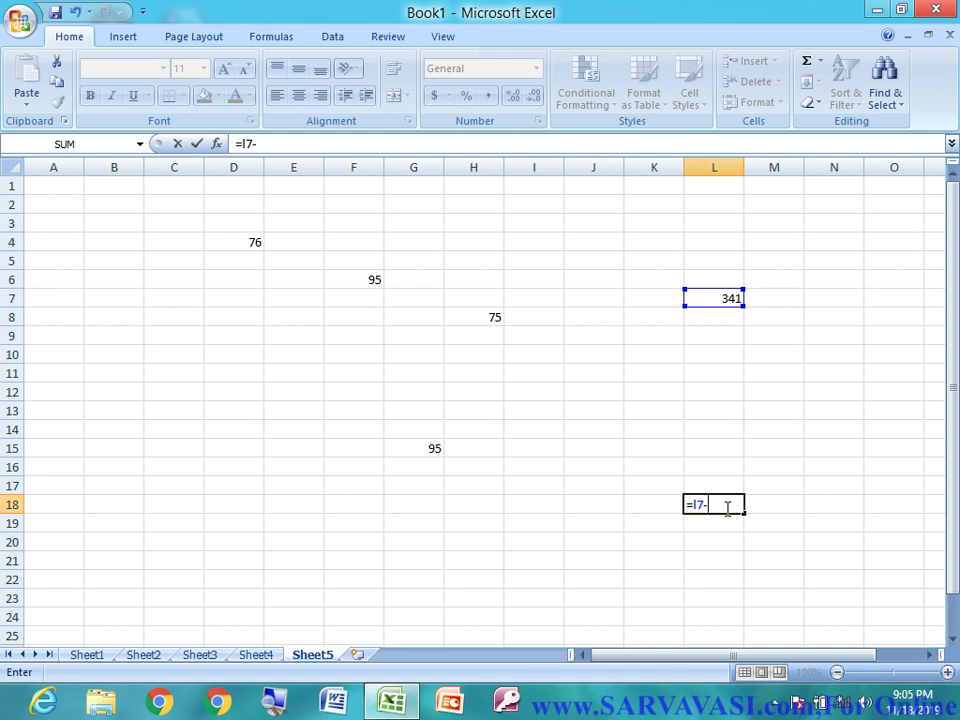
type("g15")
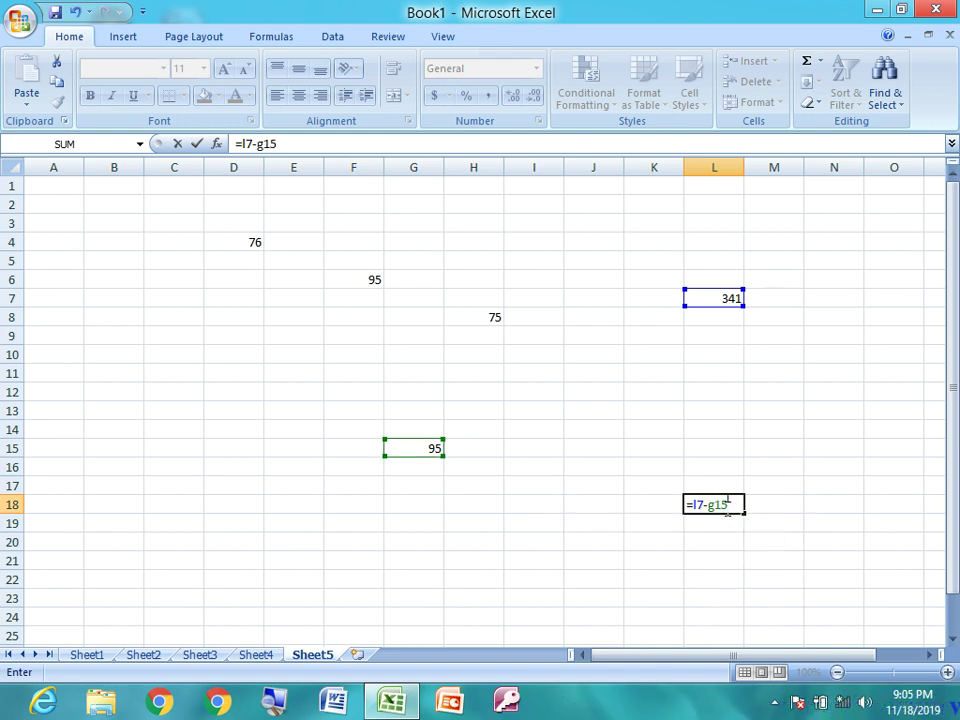
key("Return")
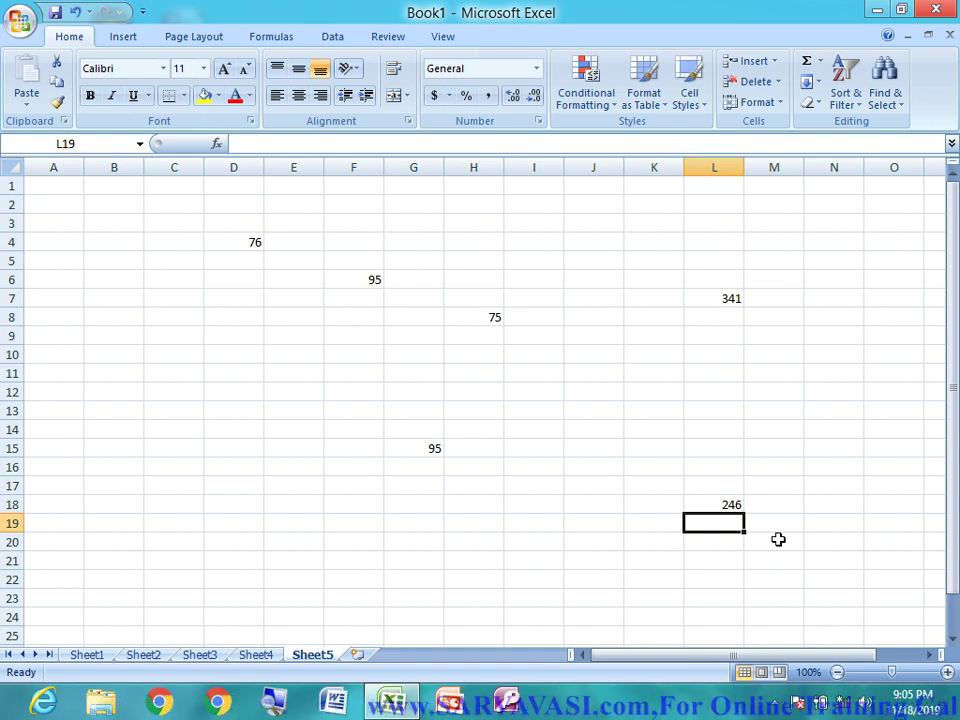
left_click(367, 279)
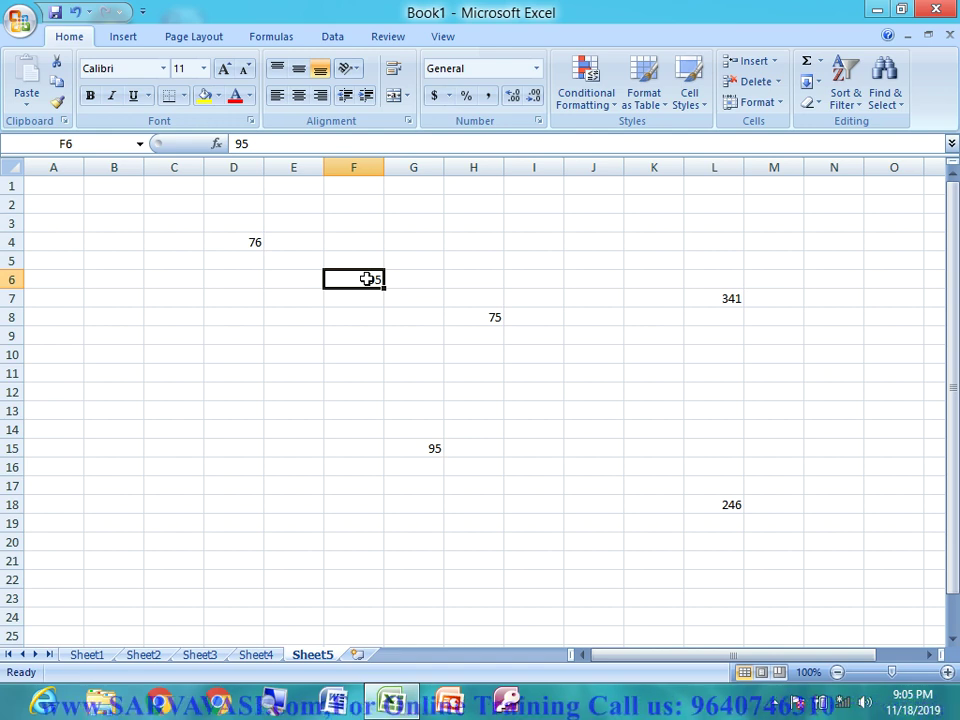
Change F6 to 25 so L7 shows 271 and L18 176, then select A2
type("25")
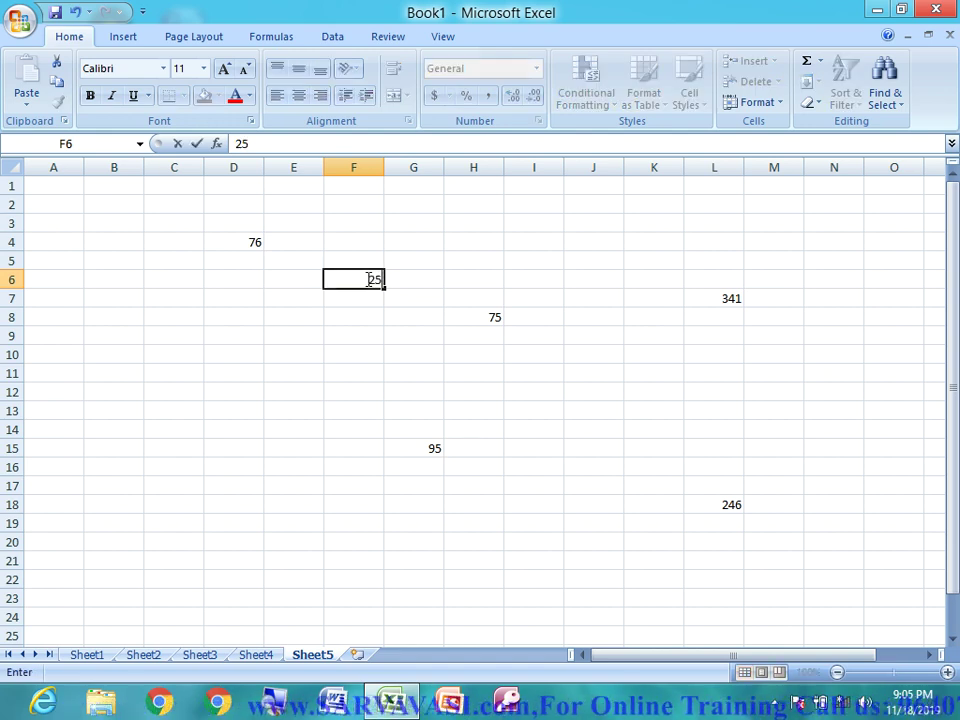
key("Return")
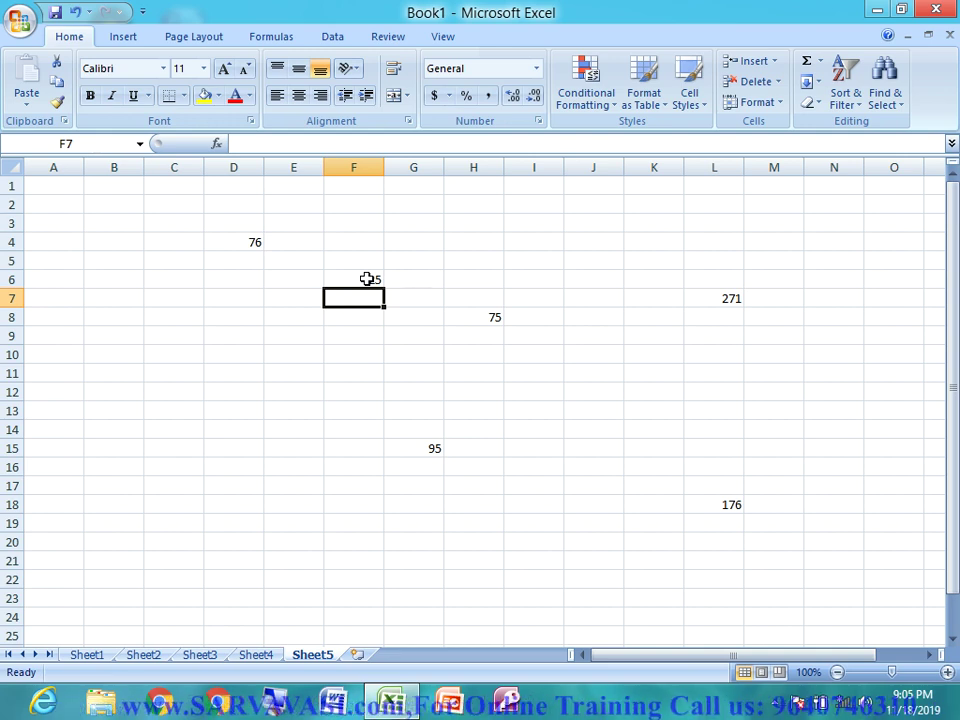
left_click(102, 198)
left_click(56, 198)
left_click(64, 183)
left_click(66, 206)
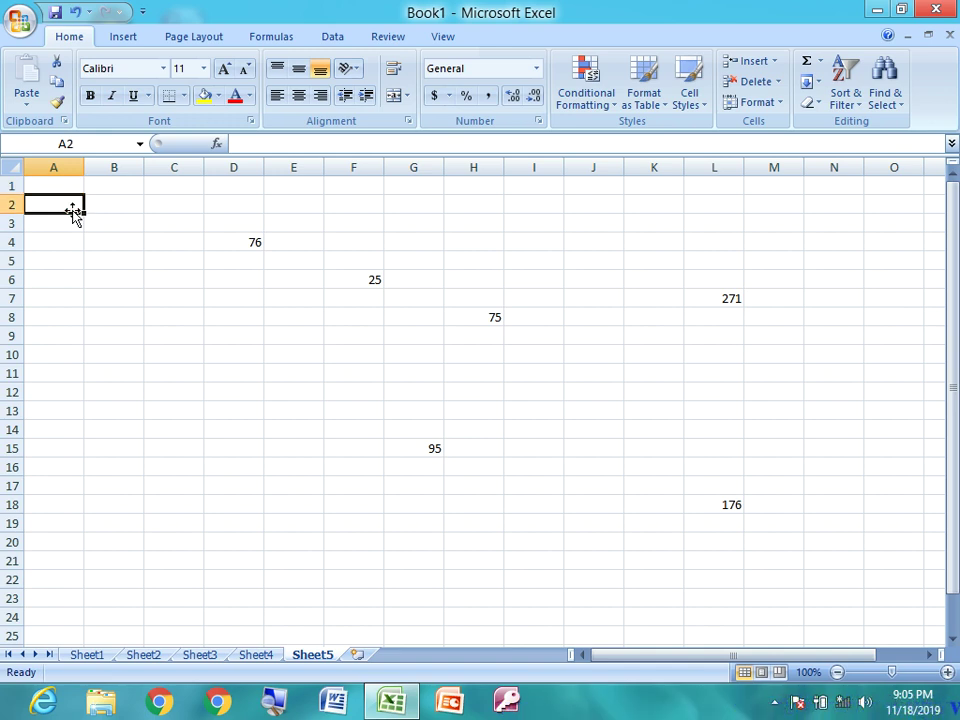
Enter 5 in A1 and 1 in B1
key("Up")
type("5")
key("Return")
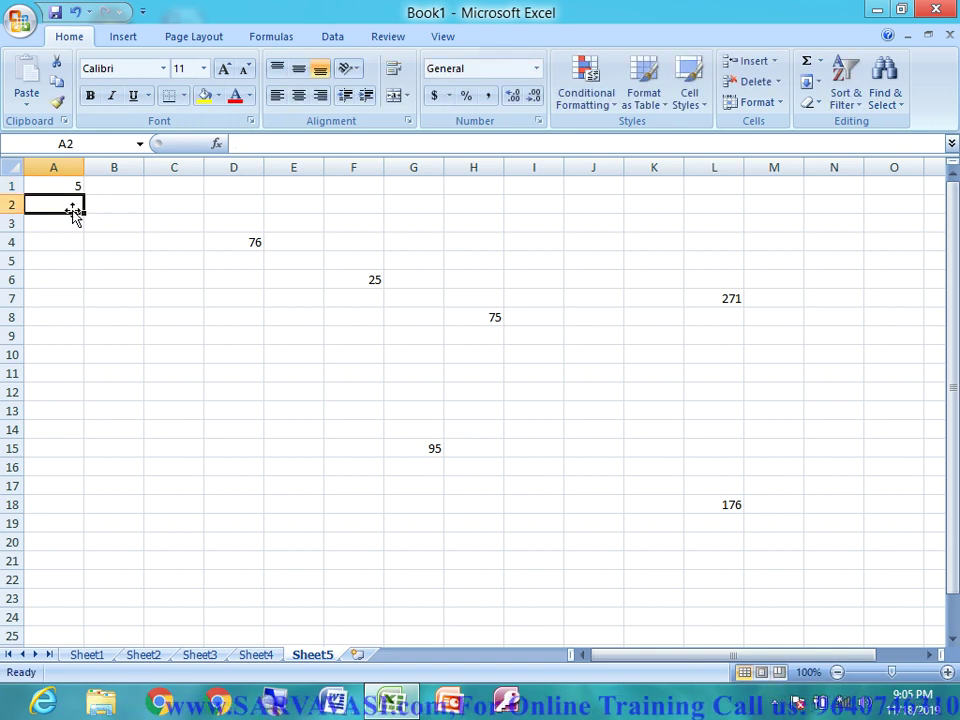
key("Up")
key("Right")
type("1")
key("Return")
Put the formula =A1*B1 in C1 so it shows 5, then select A1
key("Up")
key("Right")
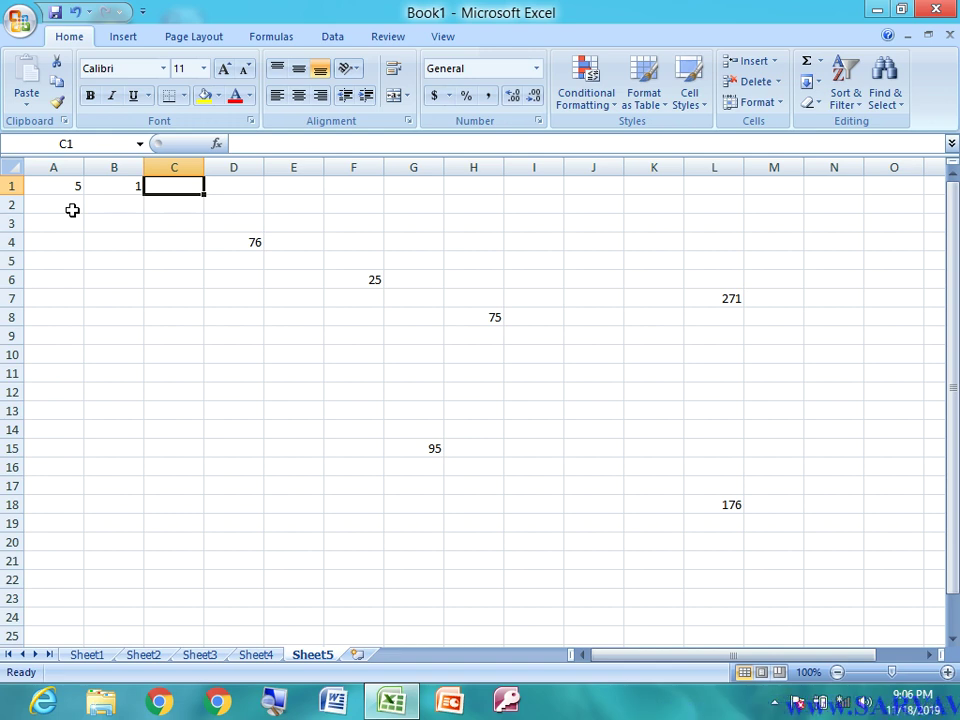
type("=")
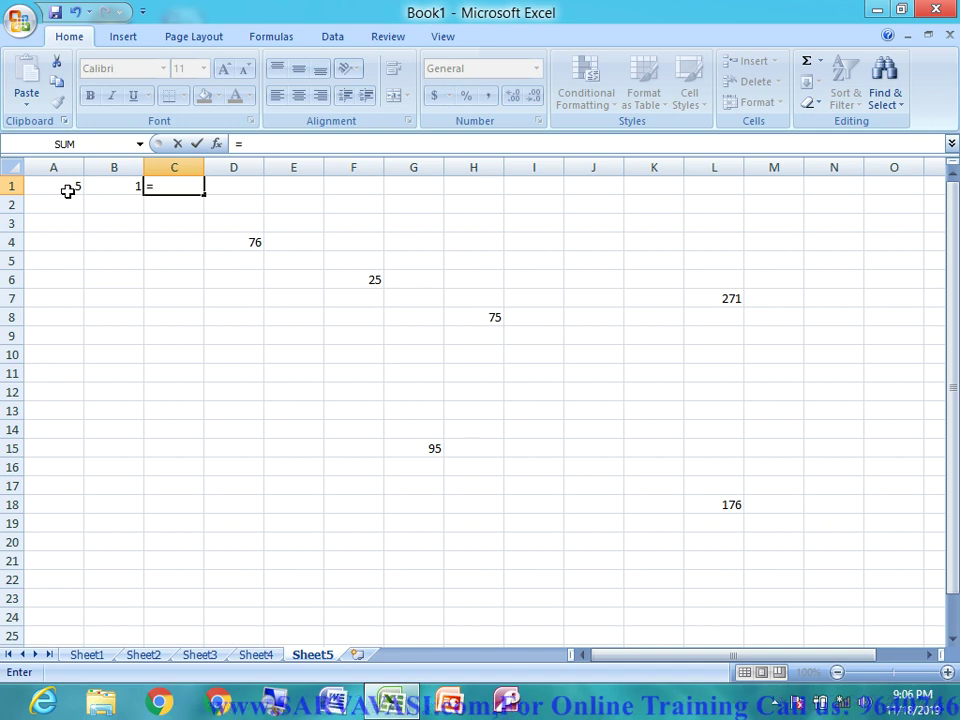
type("a1*")
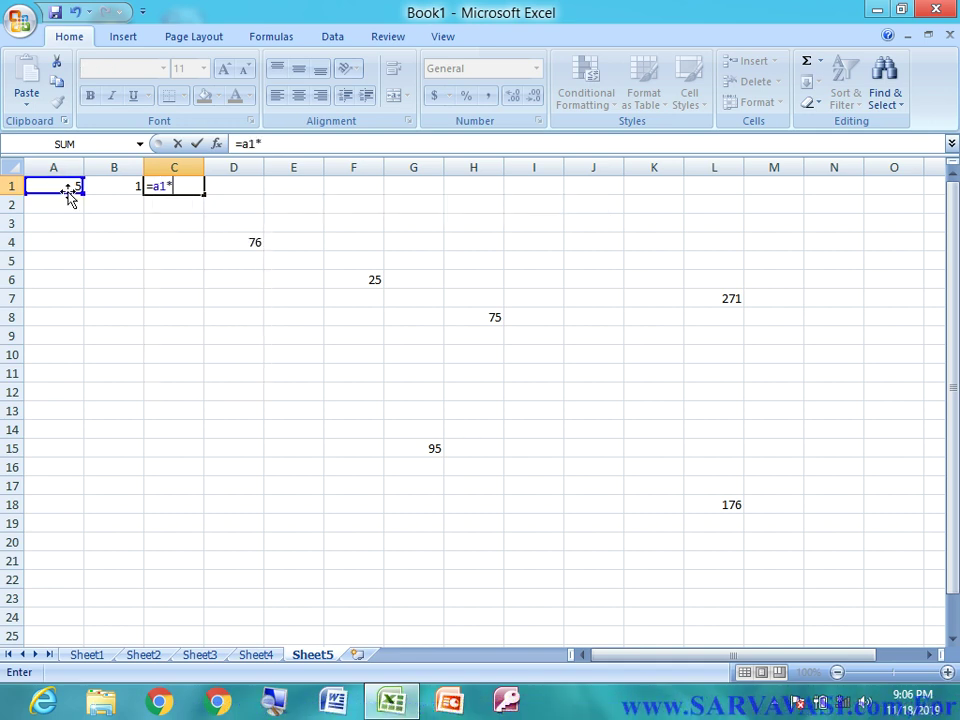
type("b1")
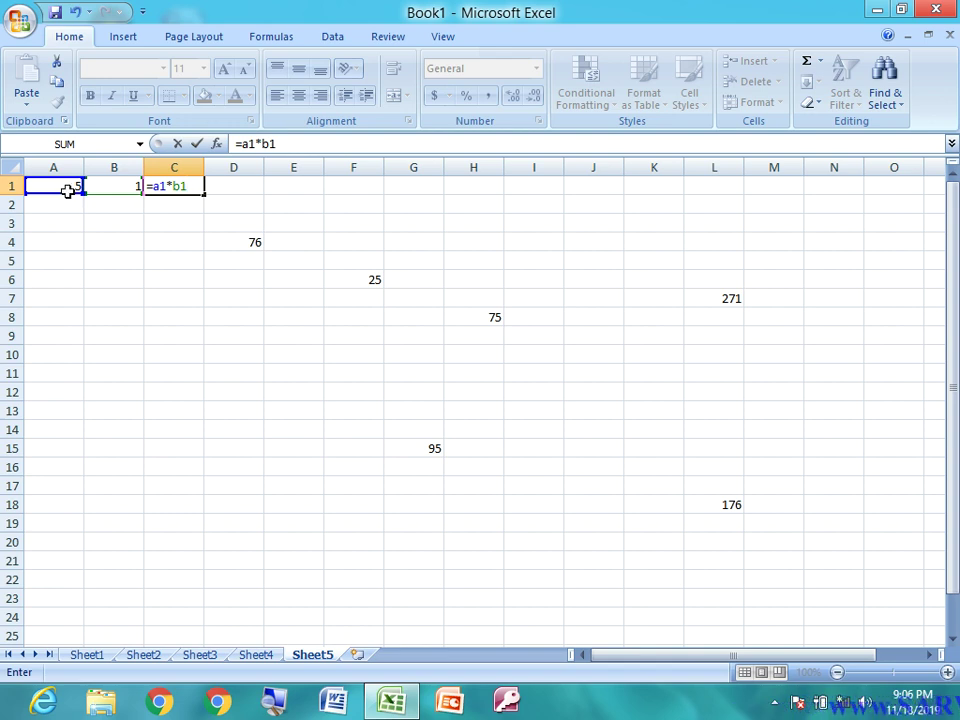
key("Return")
key("Up")
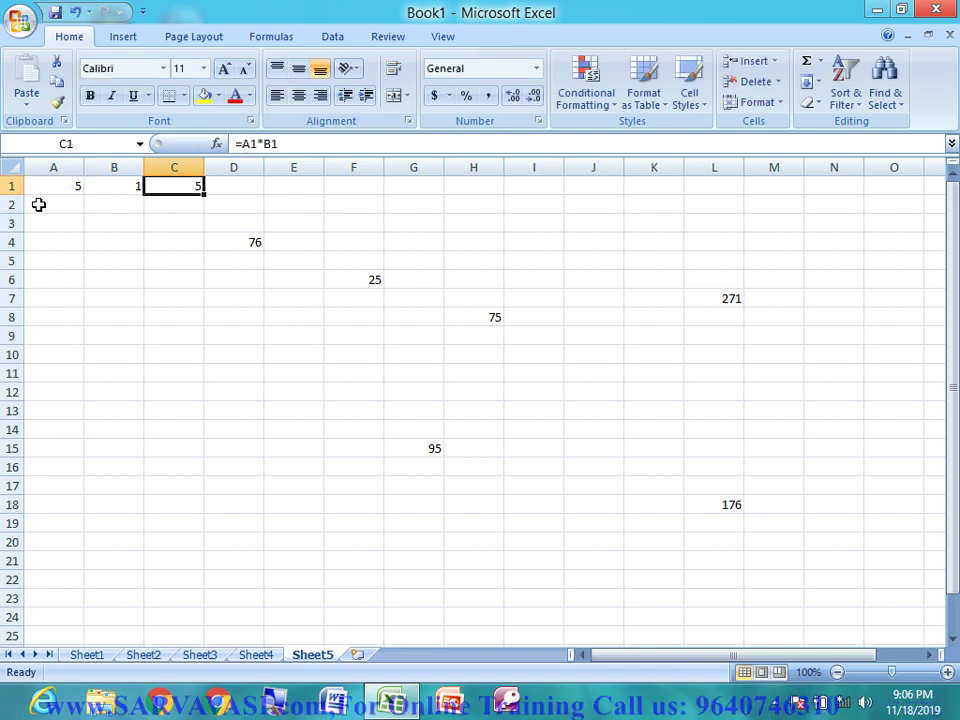
left_click(58, 187)
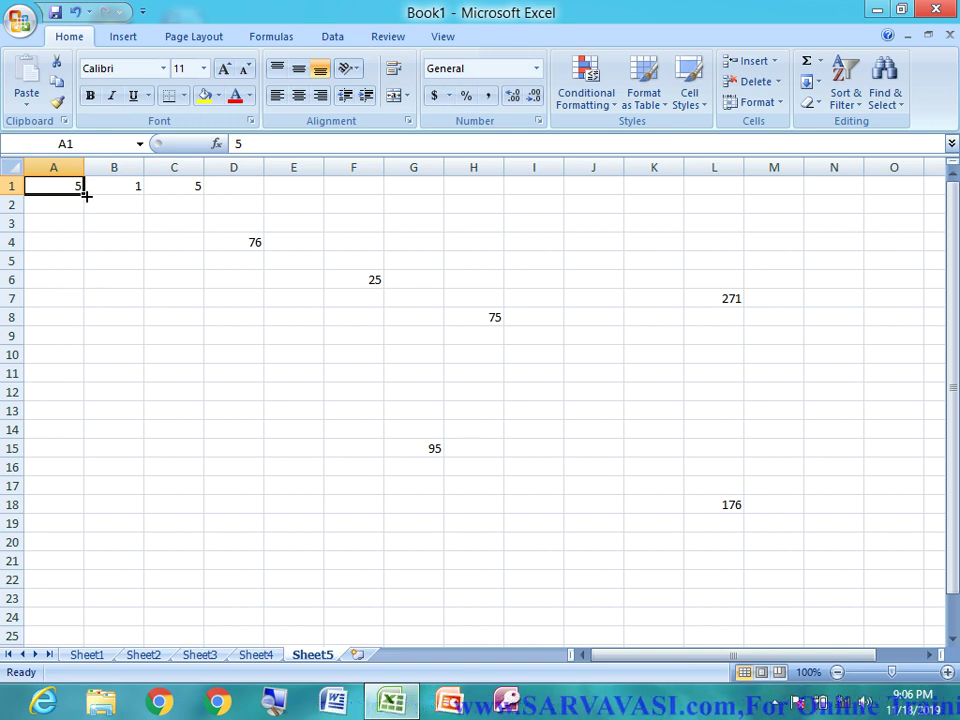
Fill the 5 from A1 down to A12, enter 2 in B2, and select B1:B2
left_click_drag(87, 197, 85, 311)
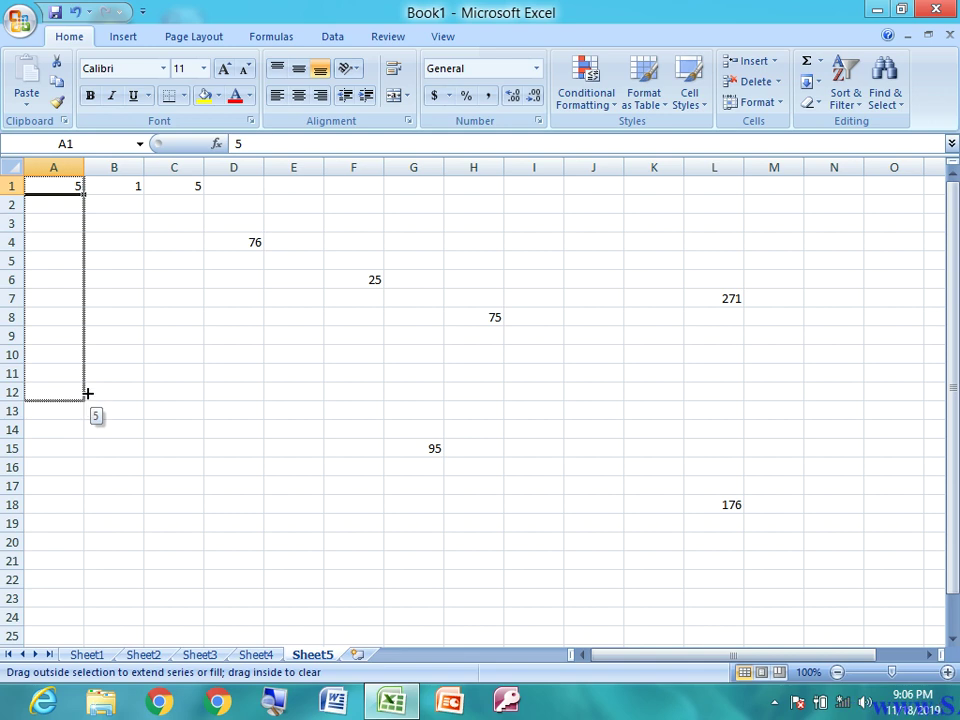
left_click_drag(87, 393, 87, 394)
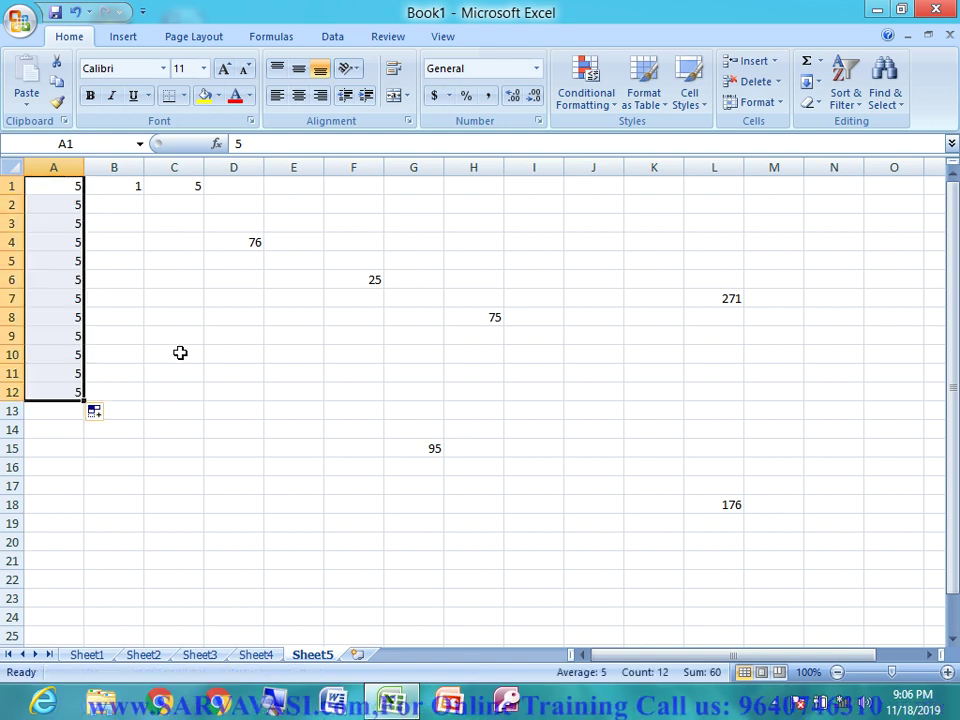
left_click(133, 206)
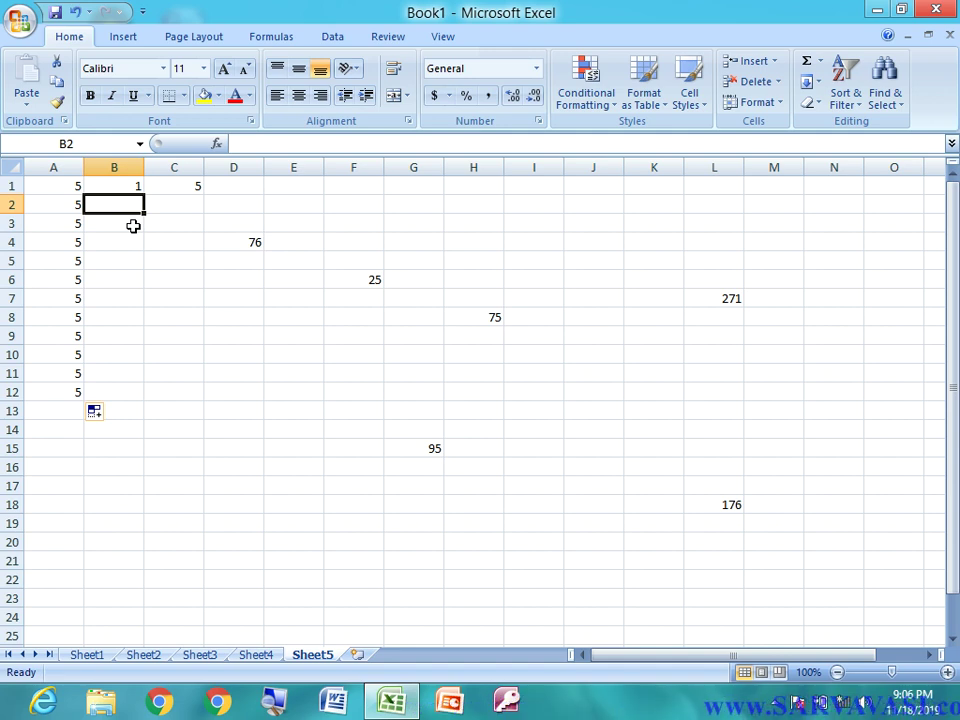
type("2")
key("Return")
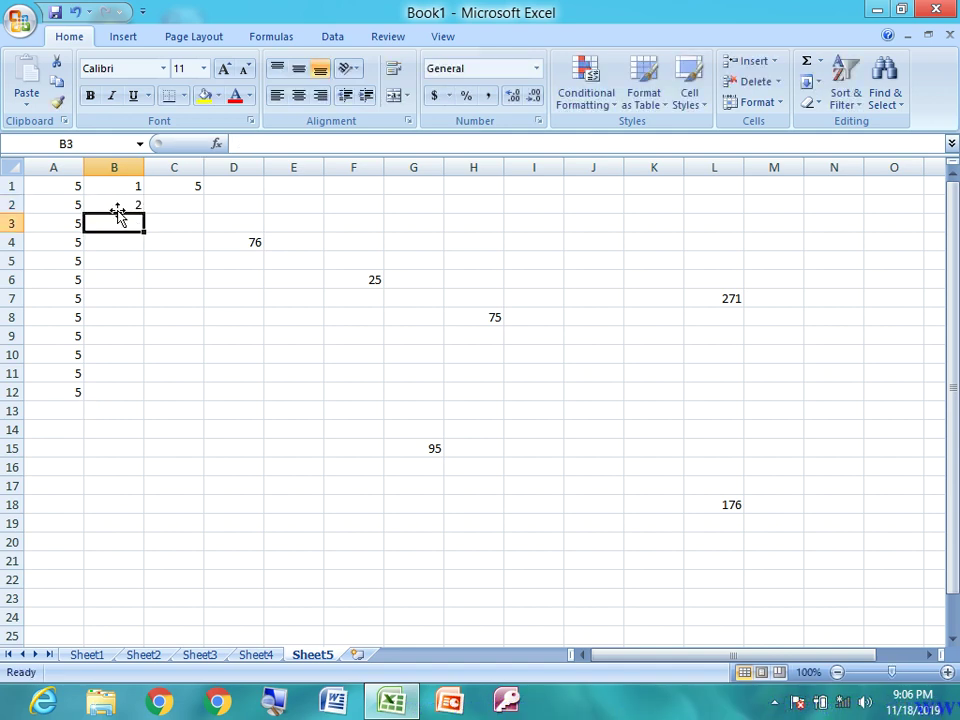
left_click_drag(117, 187, 117, 205)
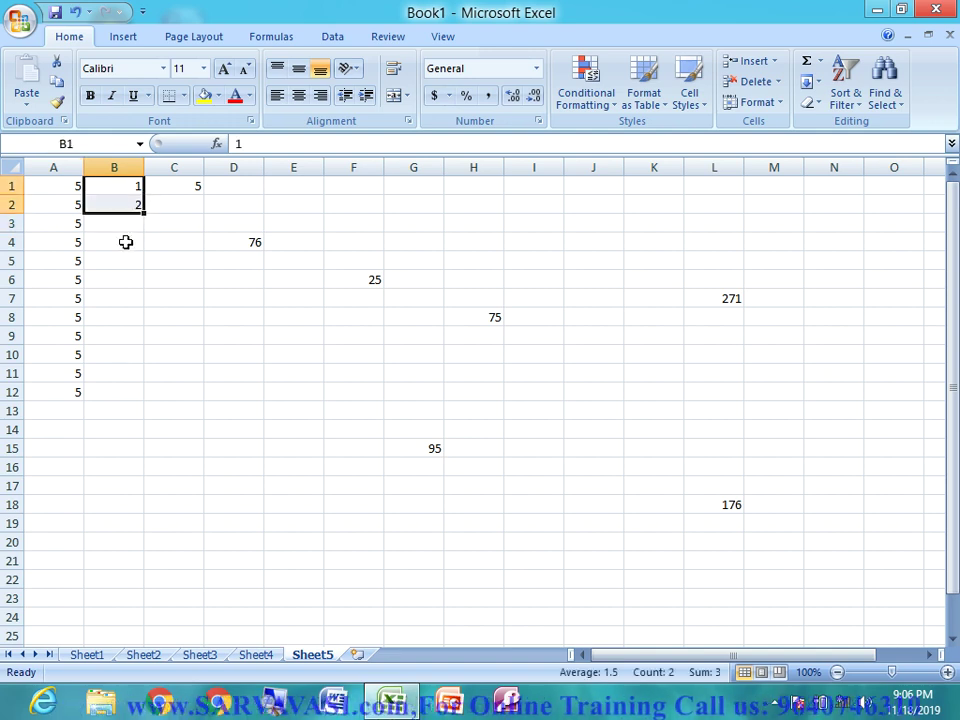
scroll(137, 269, "up", 3, "ctrl")
Zoom in, drag the B1:B2 fill handle to B10 to make the 1–10 series, and reselect B1:B2
scroll(137, 269, "up", 3, "ctrl")
scroll(137, 269, "up", 3, "ctrl")
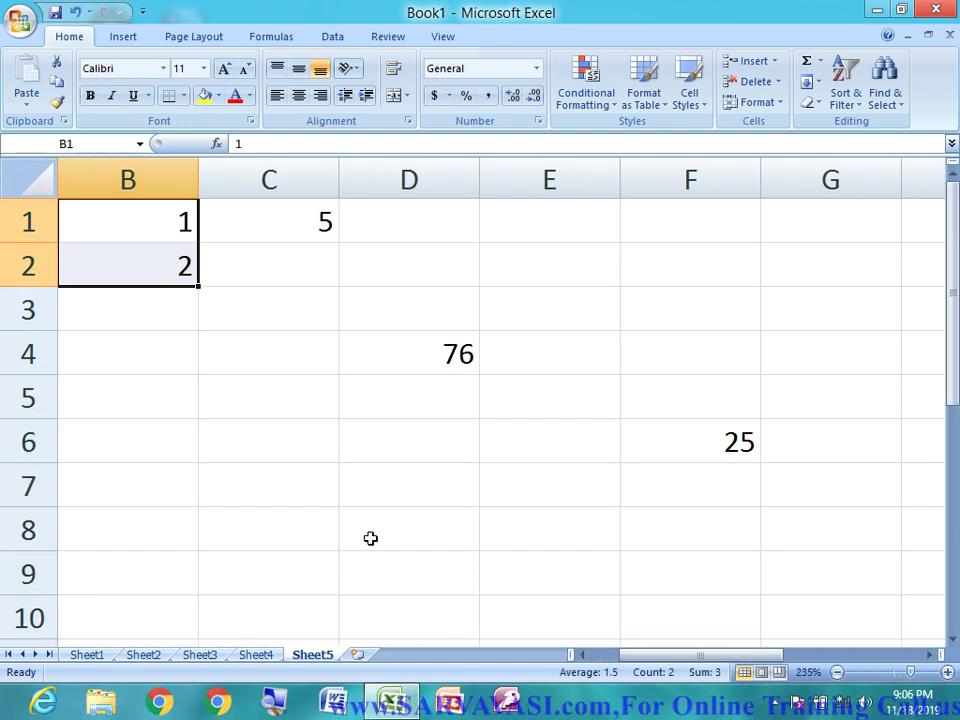
left_click_drag(664, 658, 579, 656)
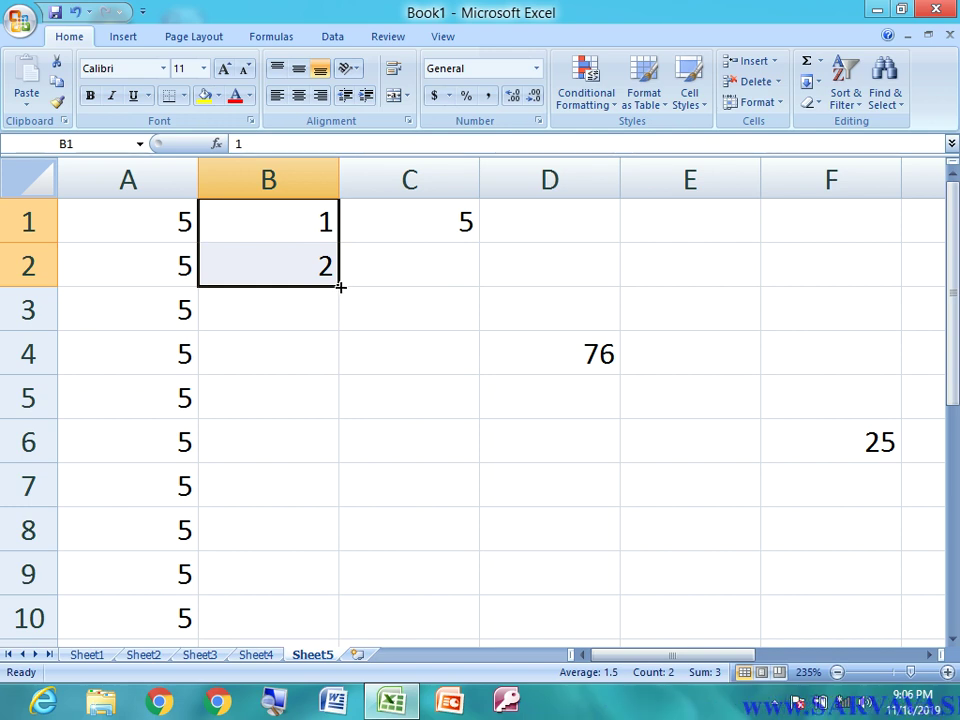
left_click_drag(340, 287, 344, 566)
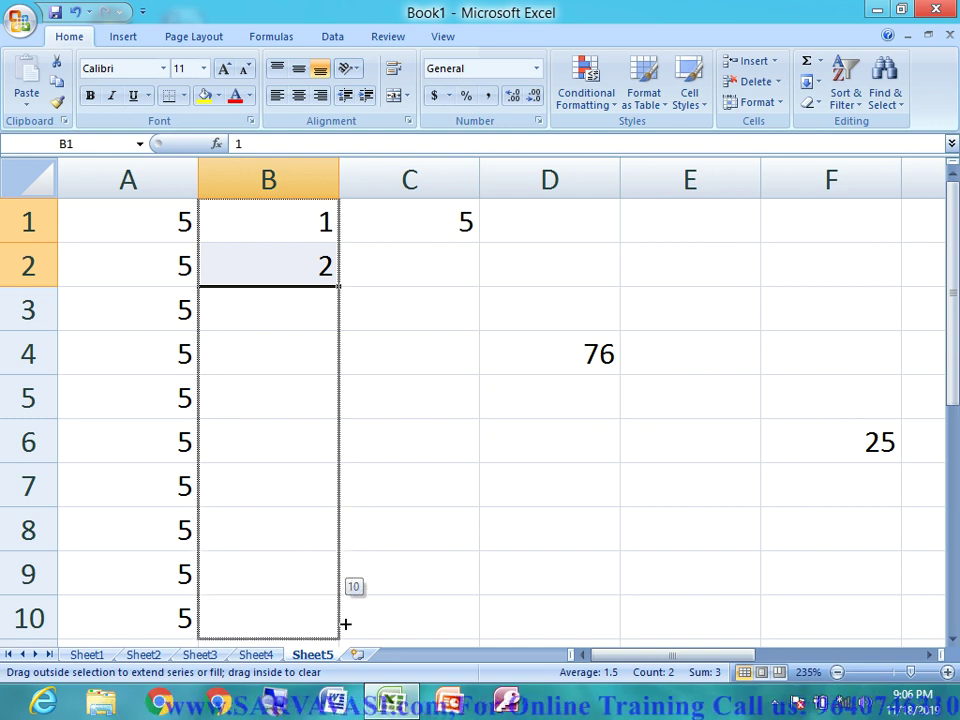
left_click_drag(344, 566, 344, 625)
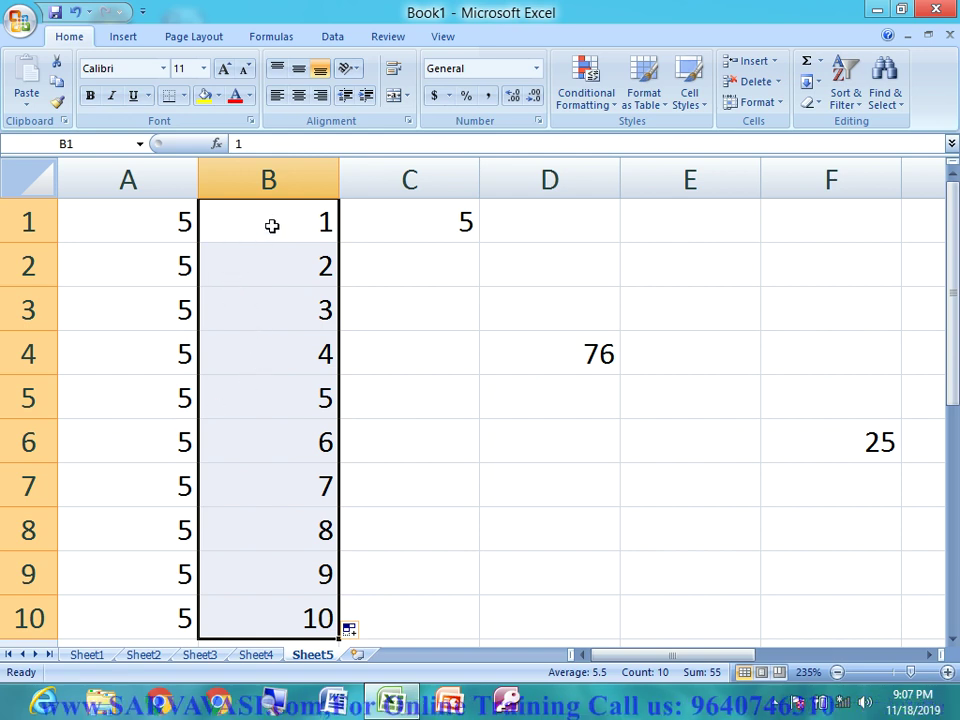
left_click_drag(272, 225, 276, 256)
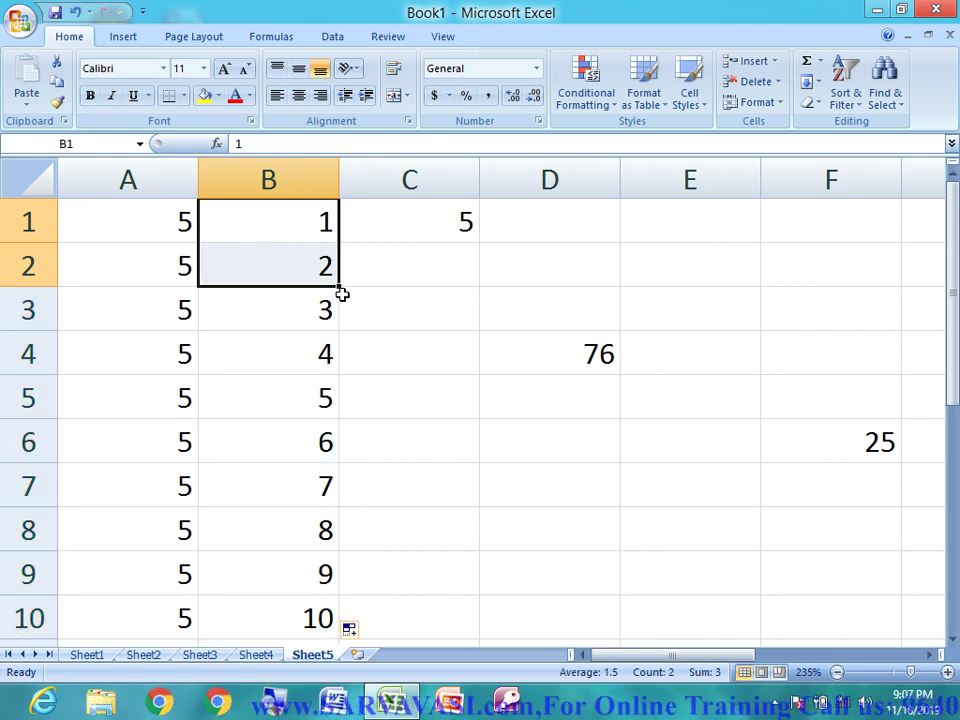
left_click(416, 231)
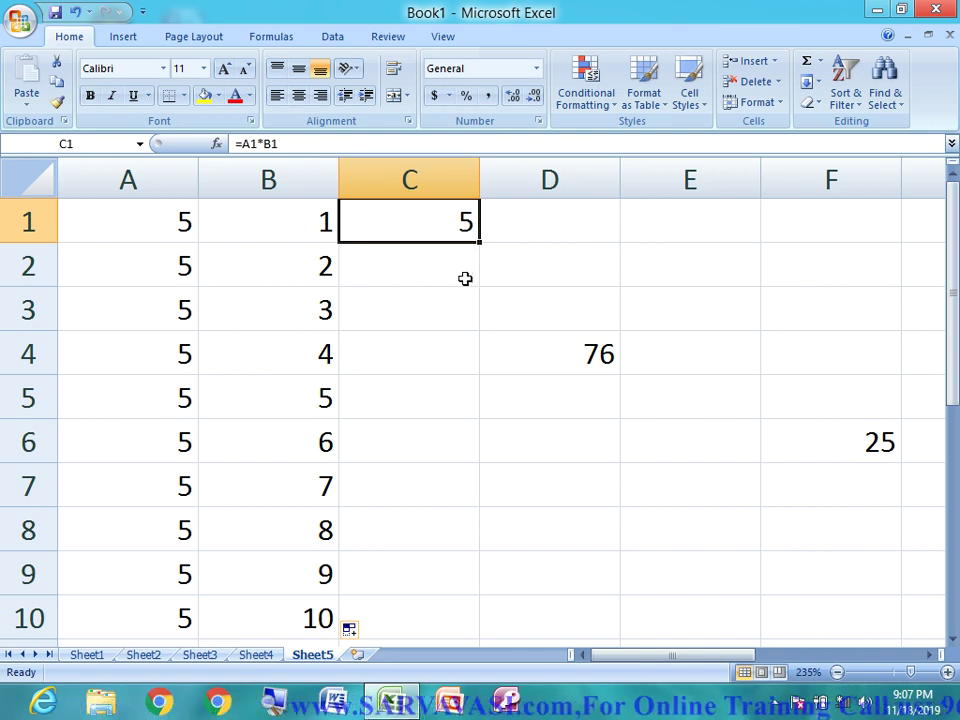
left_click(449, 277)
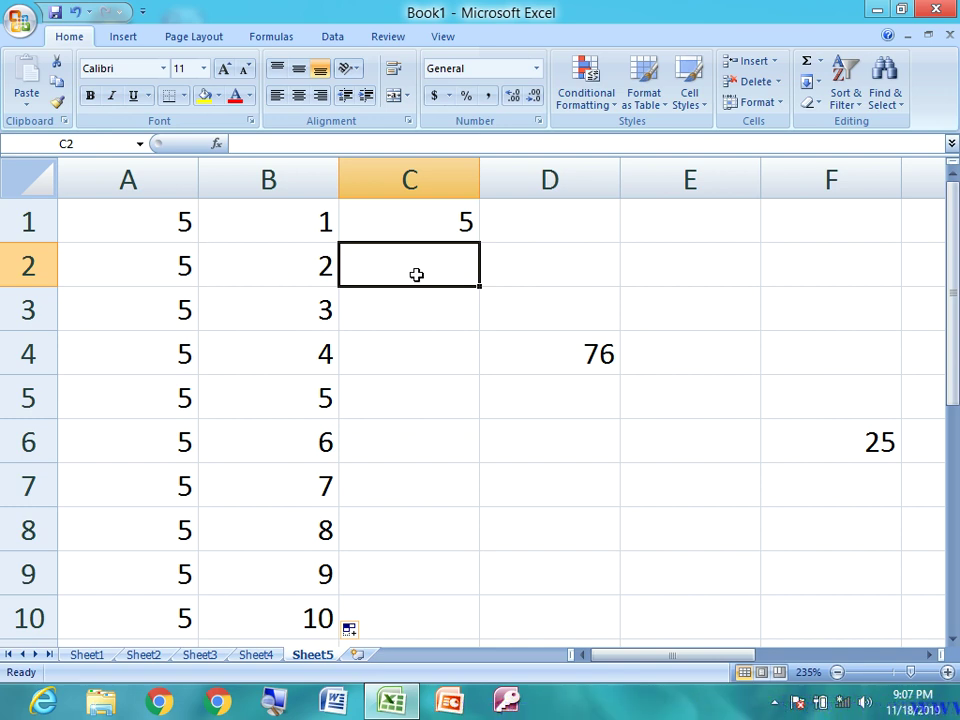
type("=a2*b2")
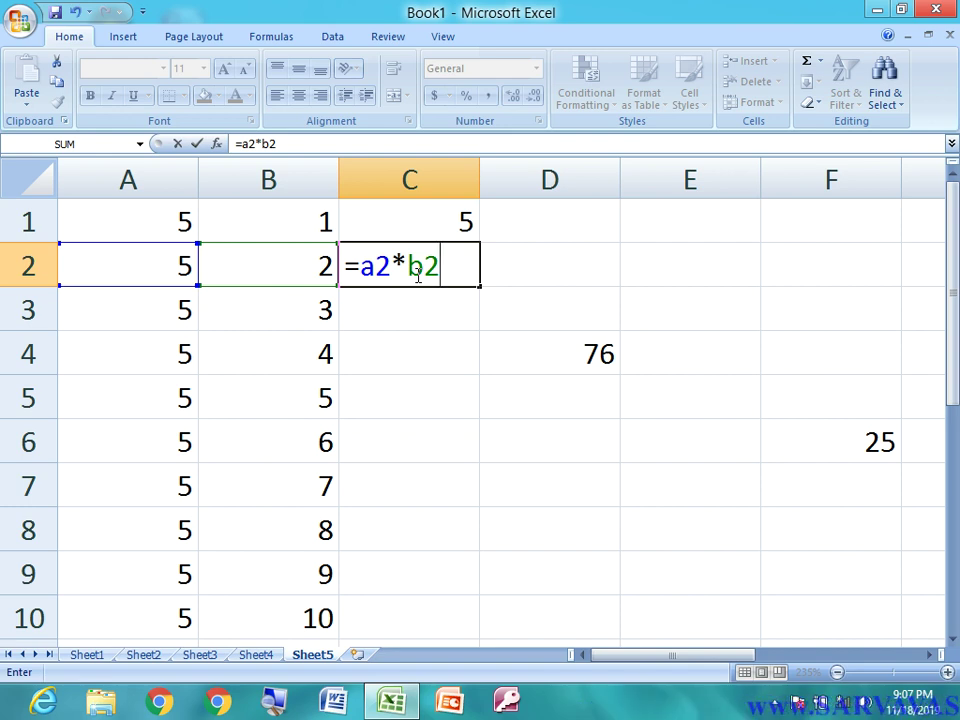
key("Escape")
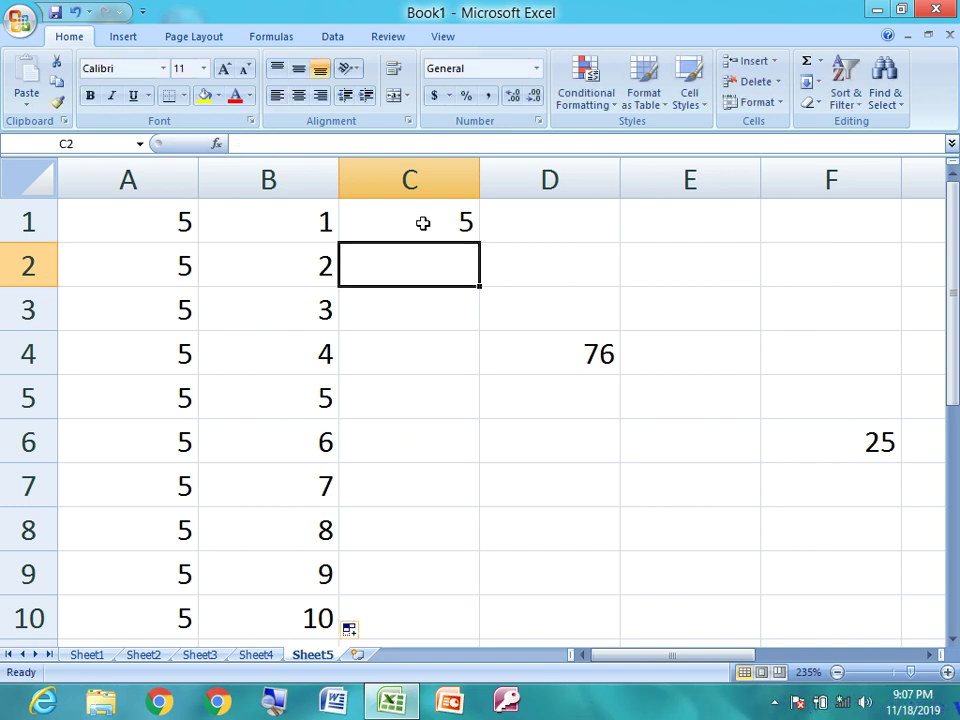
left_click(423, 223)
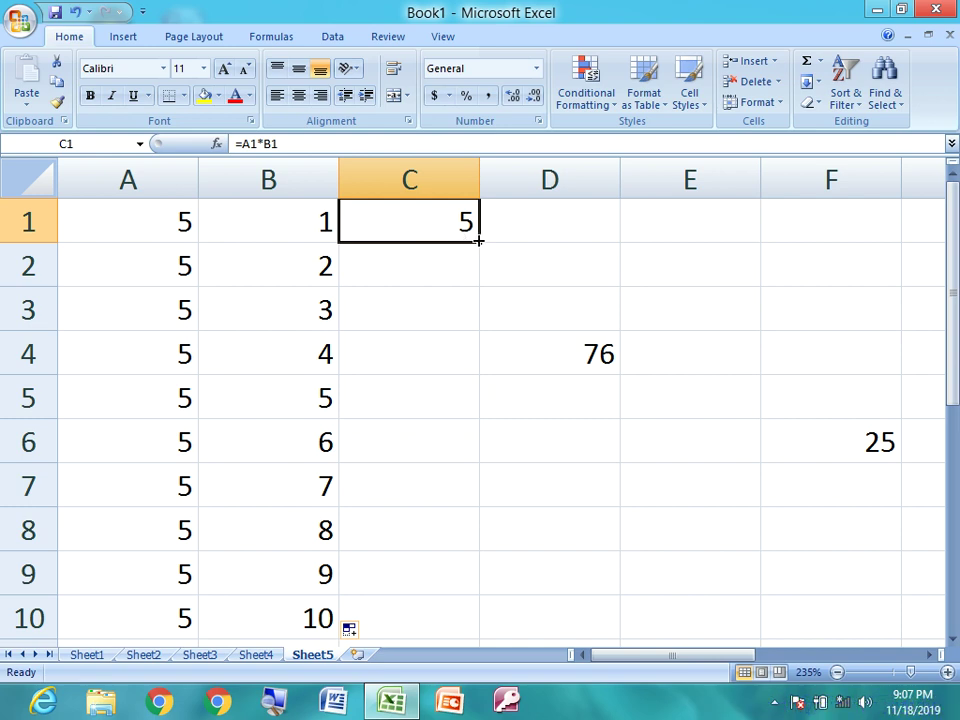
Drag C1's fill handle to C10 to copy =A1*B1, giving 5 to 50, then reselect C1
left_click_drag(478, 240, 456, 640)
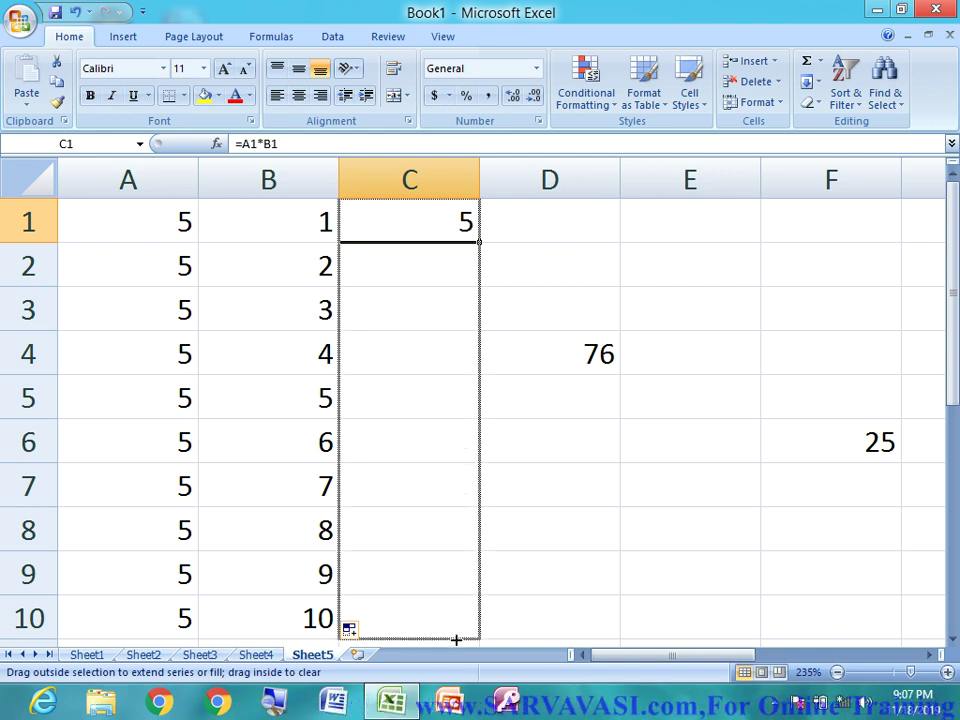
left_click_drag(455, 642, 455, 640)
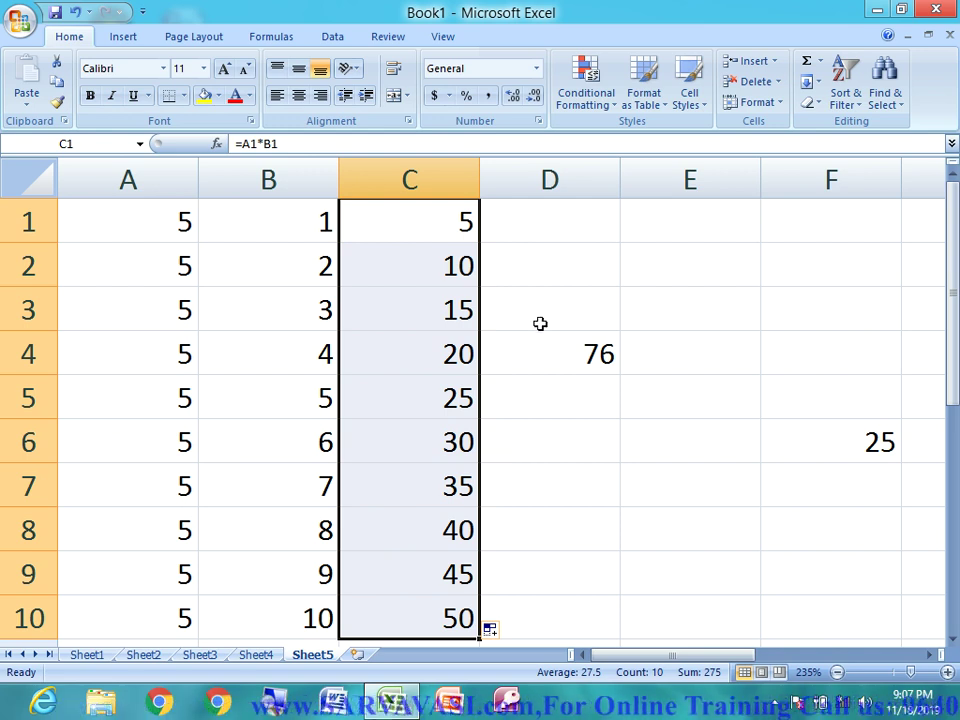
left_click(439, 225)
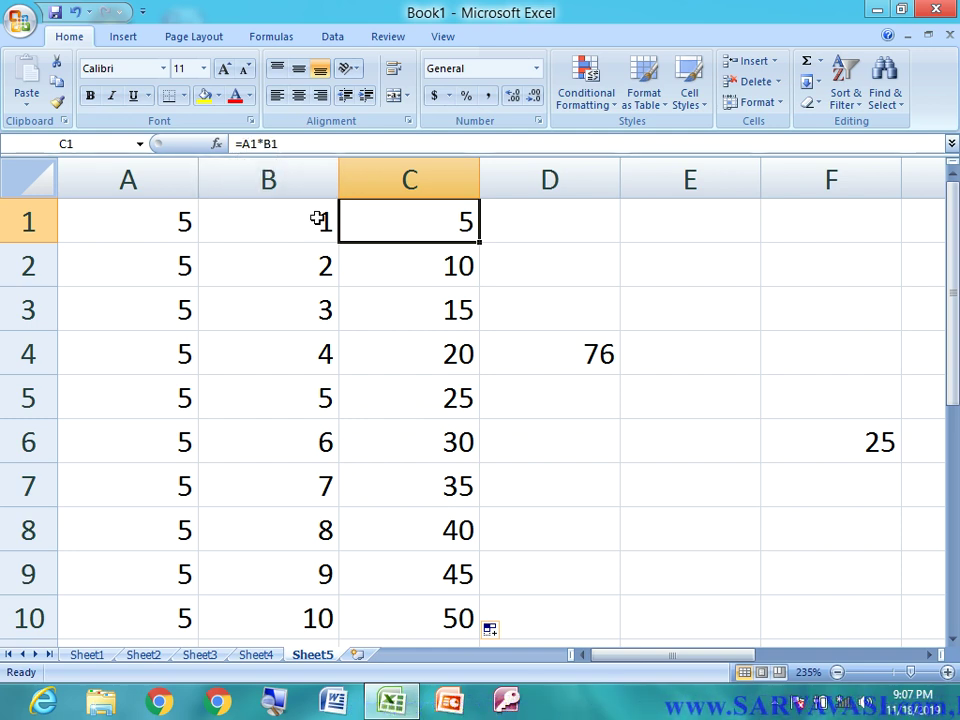
left_click(399, 259)
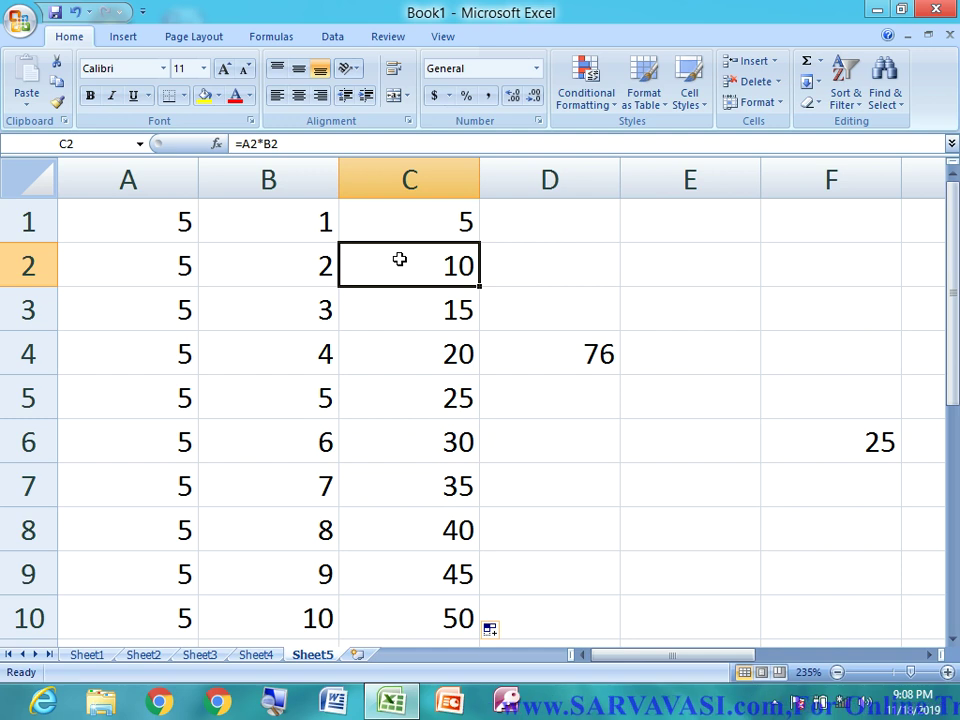
left_click(410, 305)
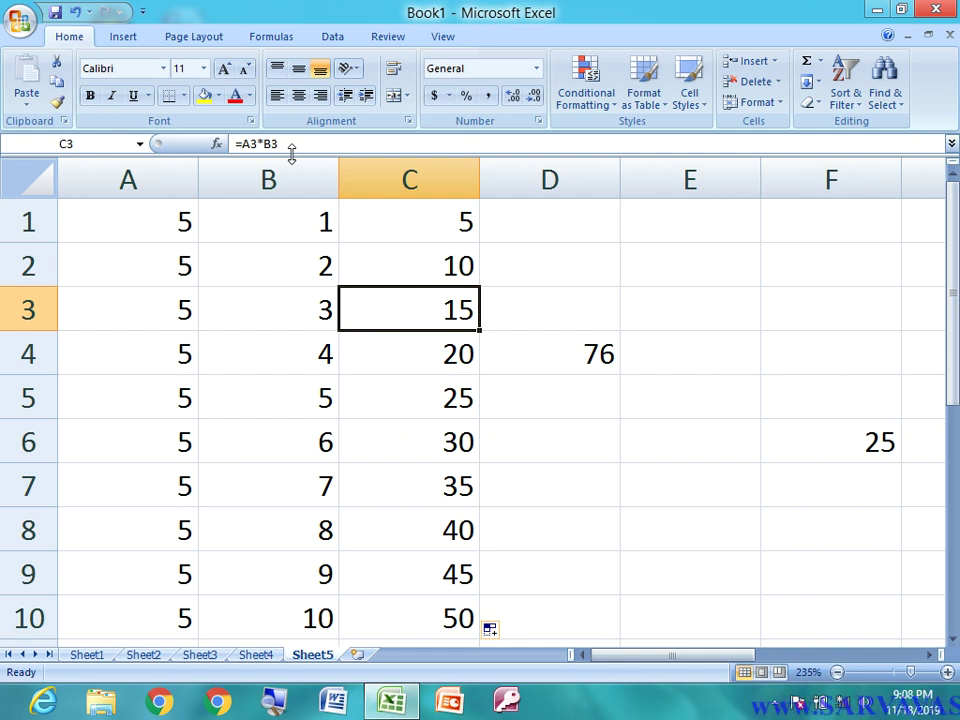
scroll(299, 366, "down", 2, "ctrl")
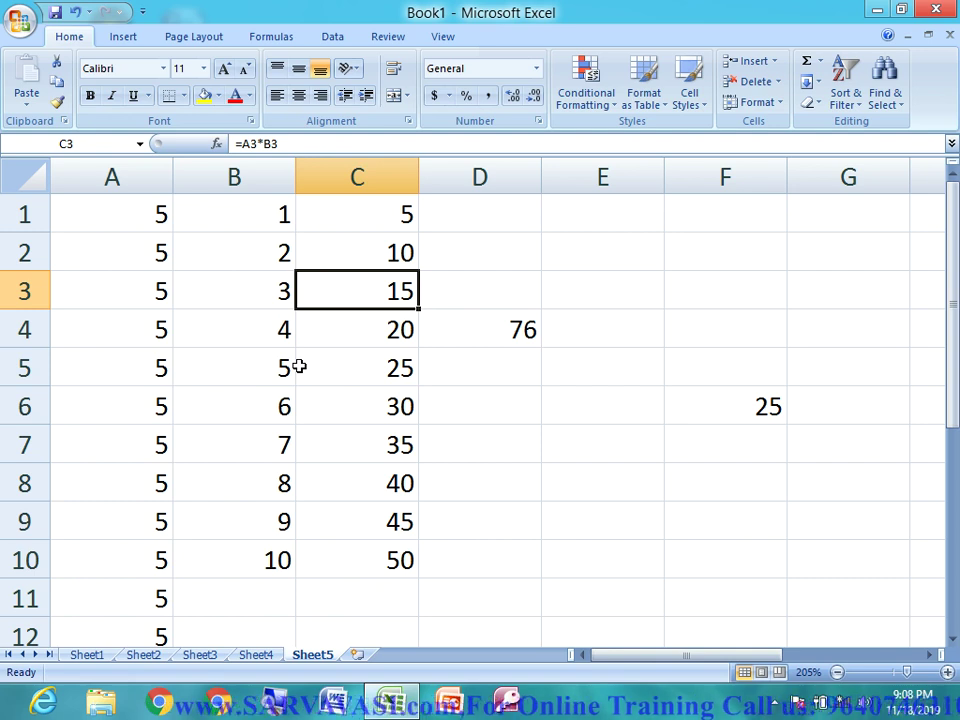
Zoom to 160%, select D3:I10 to read its status-bar Sum, then scroll the view
scroll(299, 366, "down", 3, "ctrl")
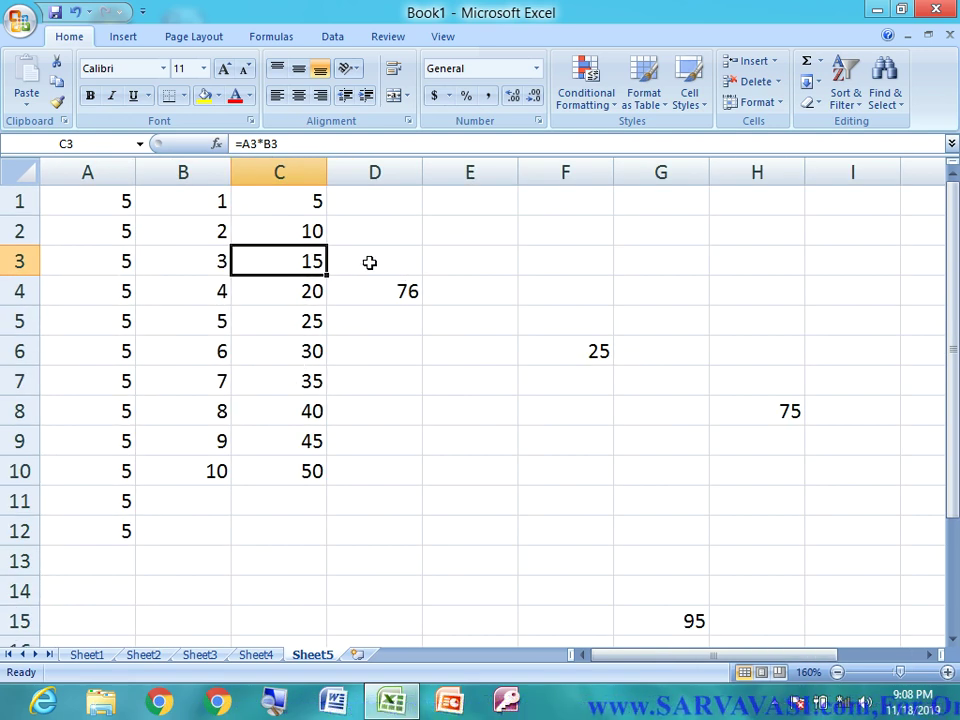
left_click_drag(381, 271, 811, 458)
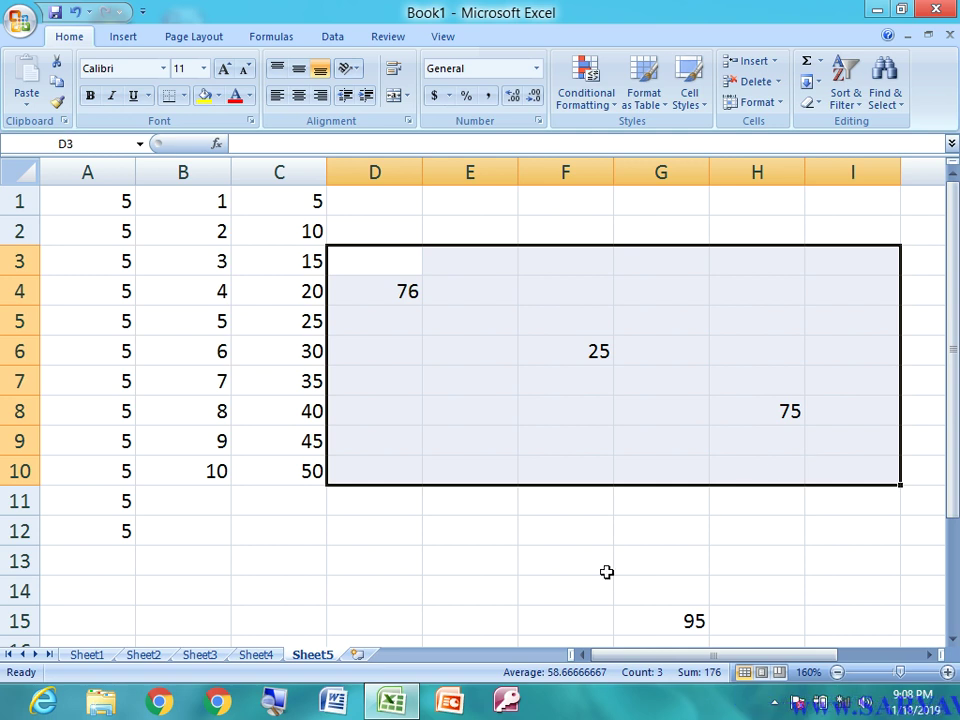
left_click(606, 572)
left_click_drag(951, 240, 926, 427)
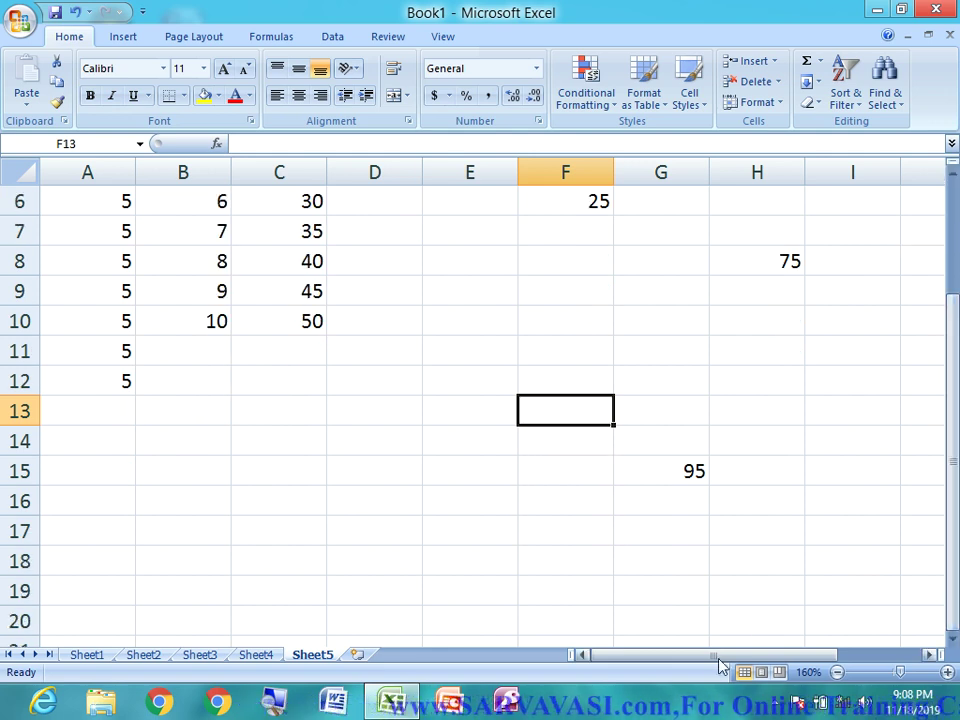
left_click_drag(714, 656, 637, 671)
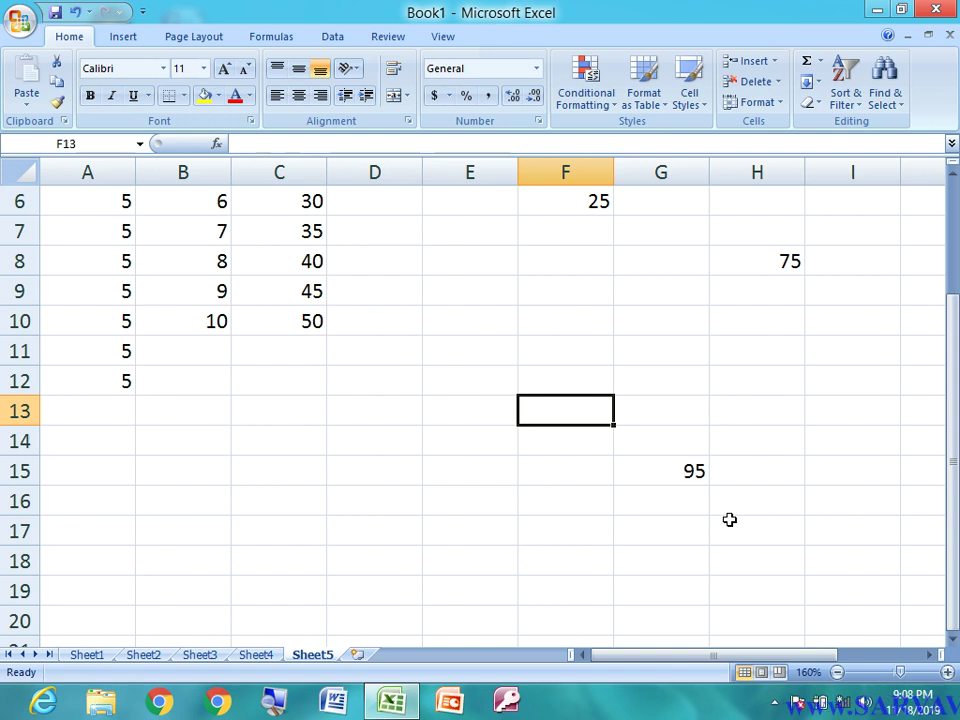
left_click_drag(745, 660, 671, 669)
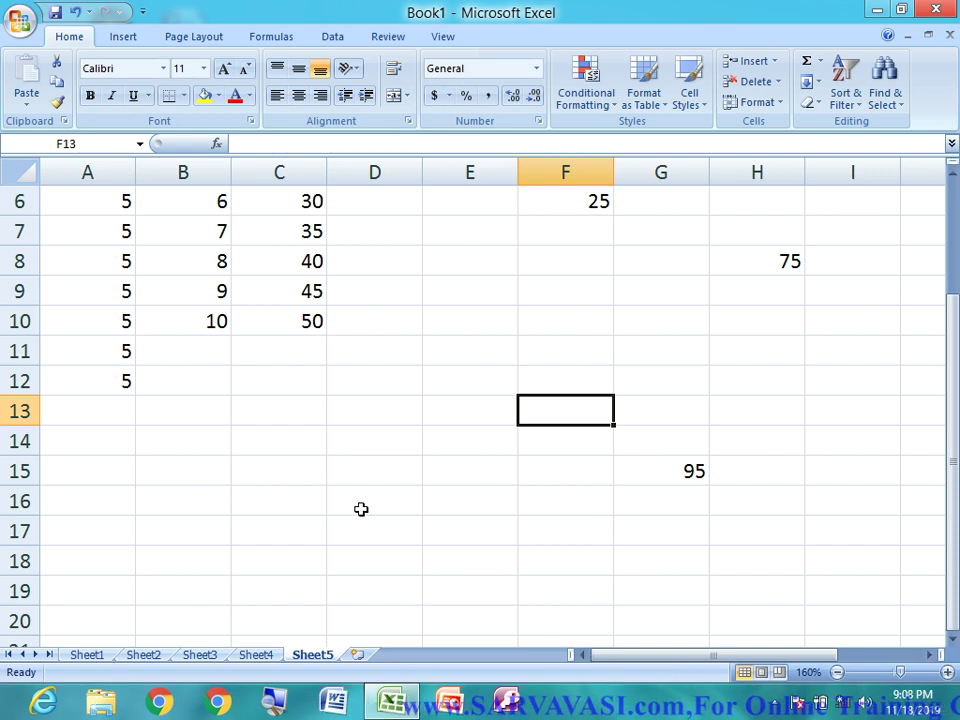
scroll(361, 510, "down", 2)
scroll(361, 510, "down", 2)
scroll(361, 510, "down", 2)
scroll(361, 510, "down", 2)
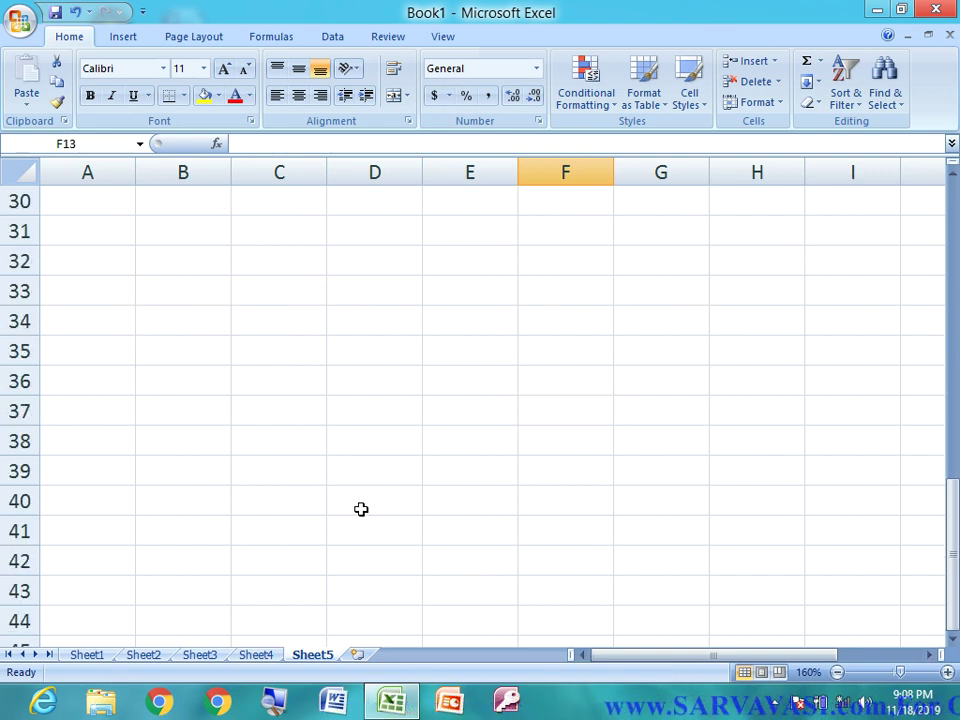
scroll(361, 510, "down", 5)
scroll(361, 510, "down", 4)
scroll(361, 510, "down", 4)
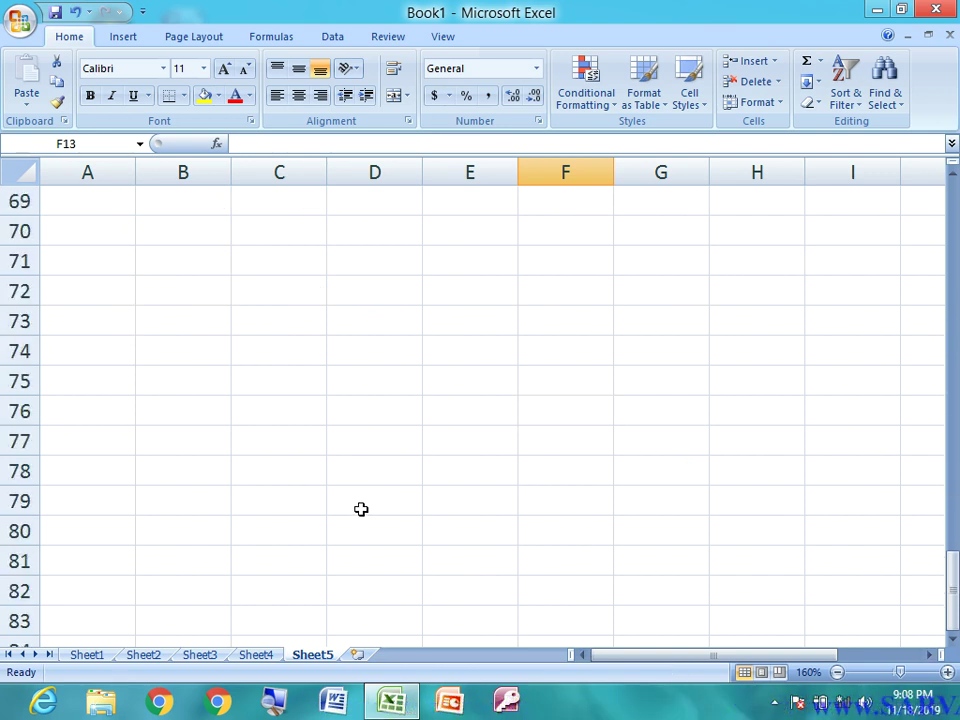
scroll(361, 510, "down", 1)
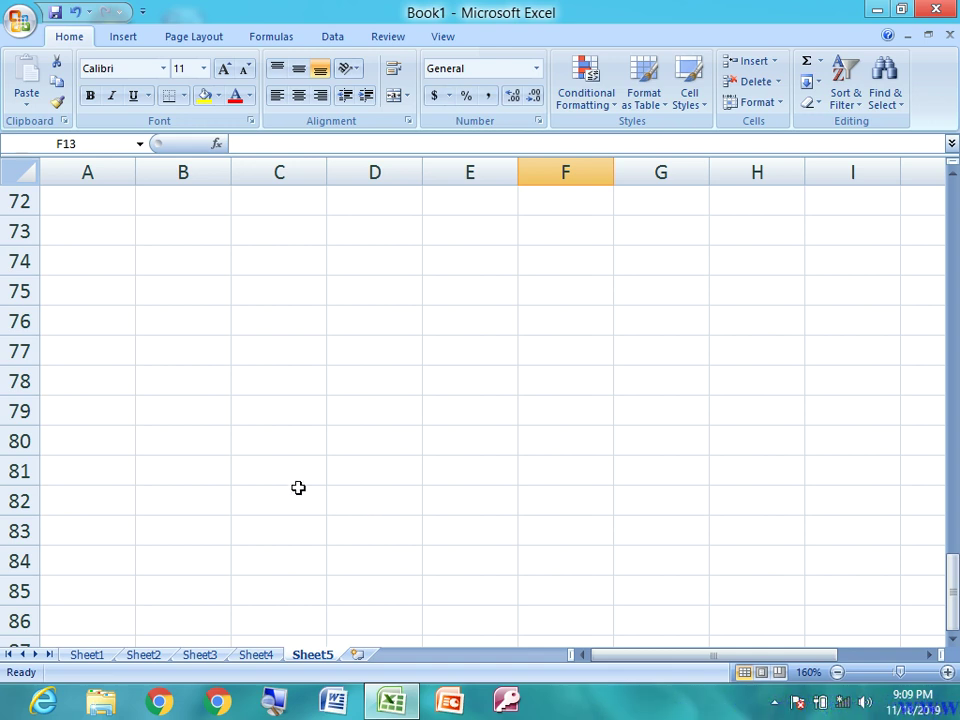
left_click(107, 401)
scroll(107, 401, "up", 4)
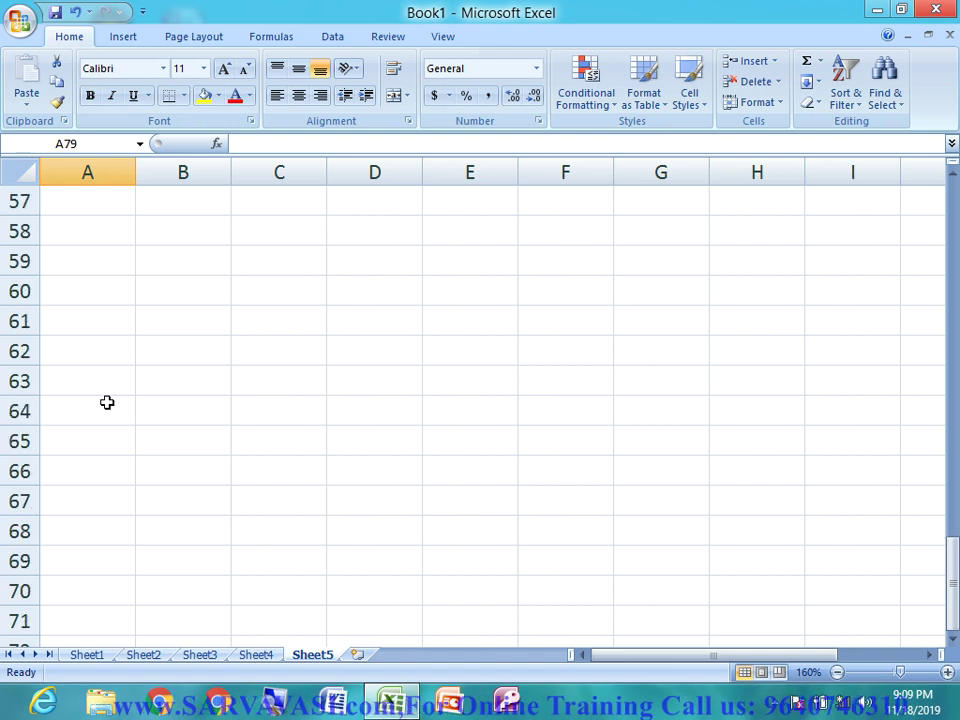
scroll(107, 402, "up", 9)
scroll(107, 402, "up", 10)
scroll(107, 402, "up", 1)
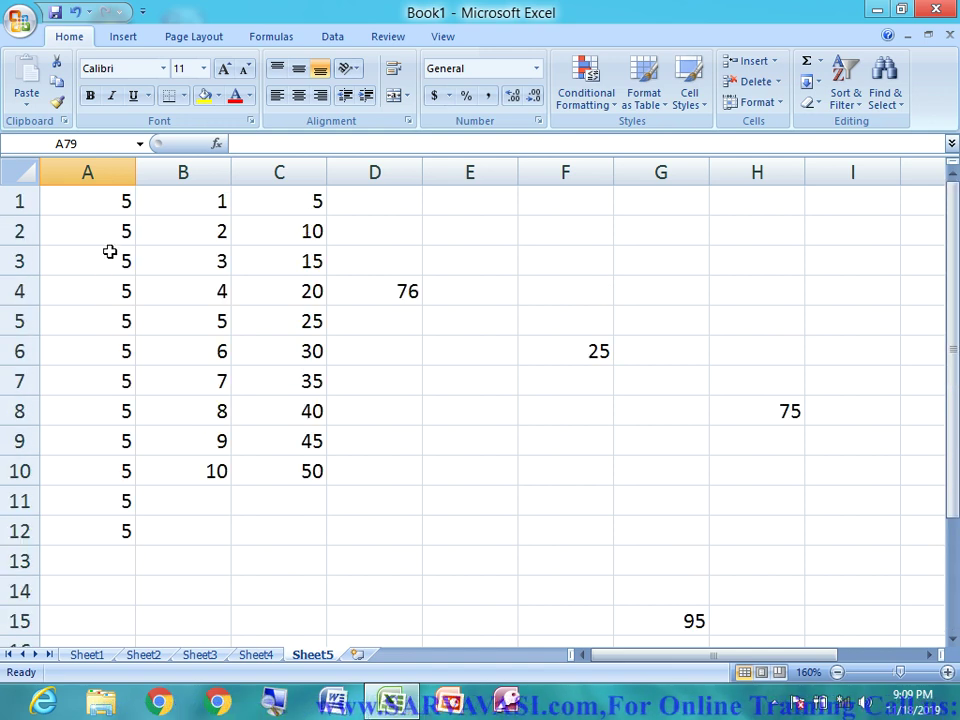
Select a cell in column A and press Ctrl+Right to reach the bottom row's last column
left_click(113, 218)
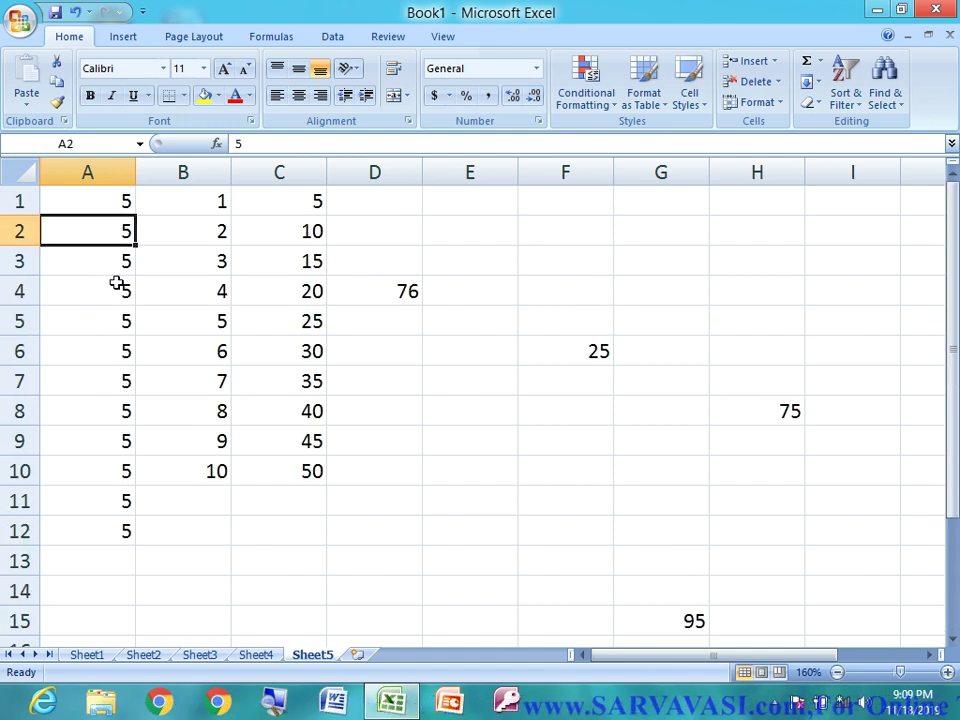
left_click(116, 578)
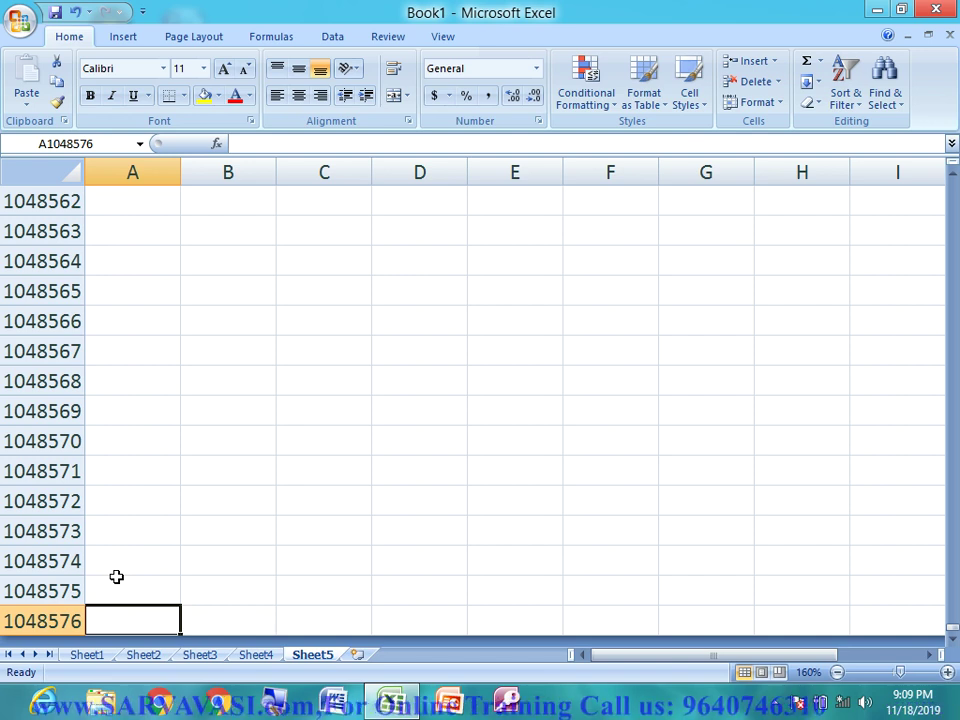
key("ctrl+Right")
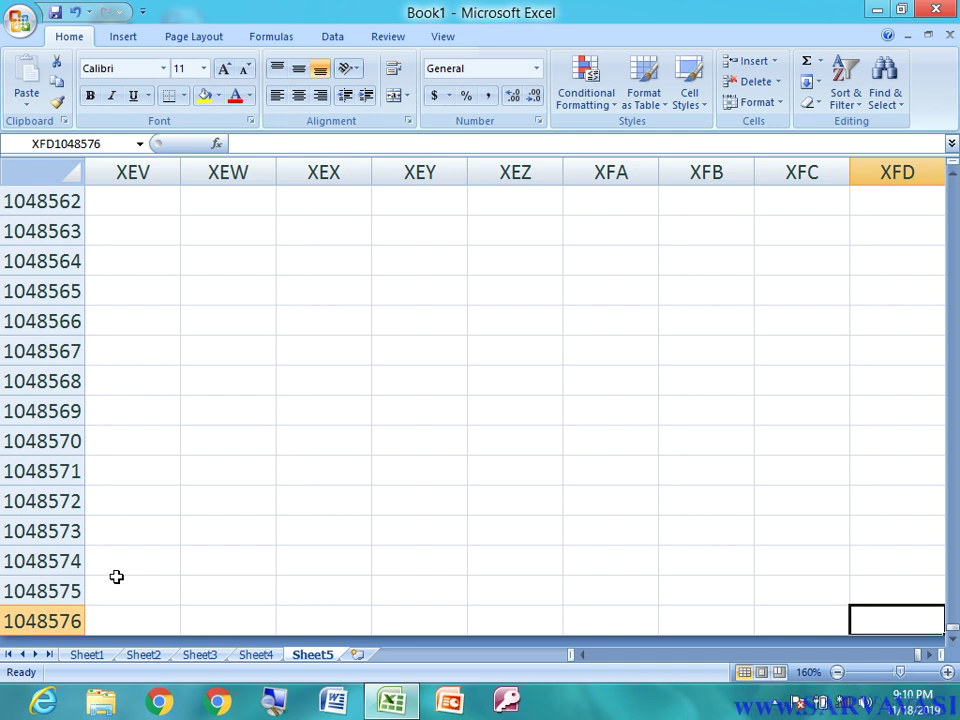
Jump to the top and bottom of column XFD, then Ctrl+Left and Ctrl+Up back to A1
key("ctrl+Up")
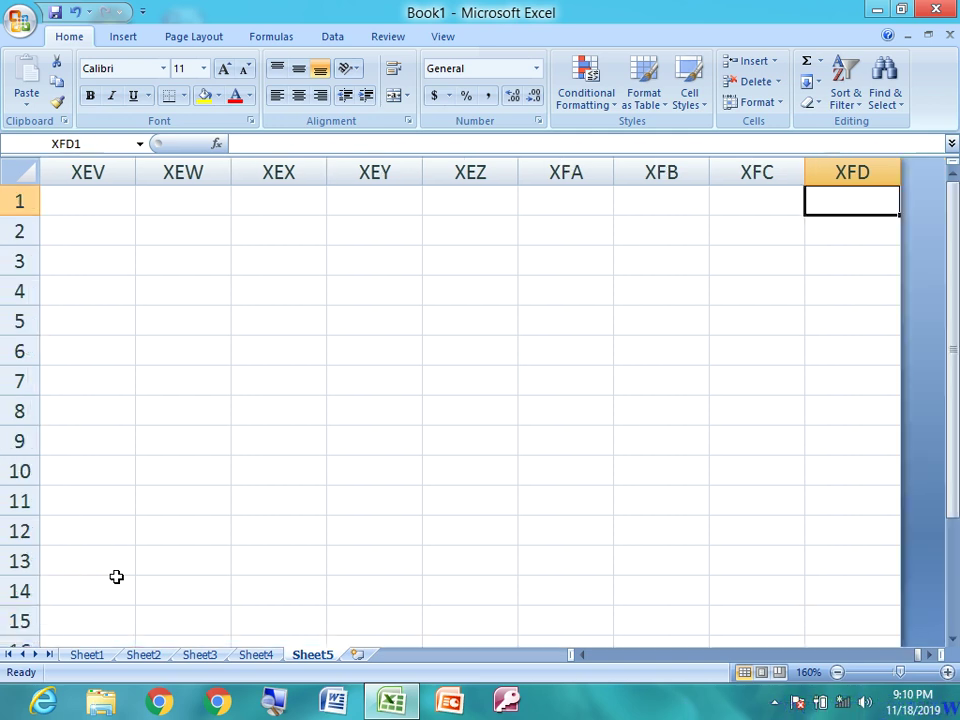
key("ctrl+Down")
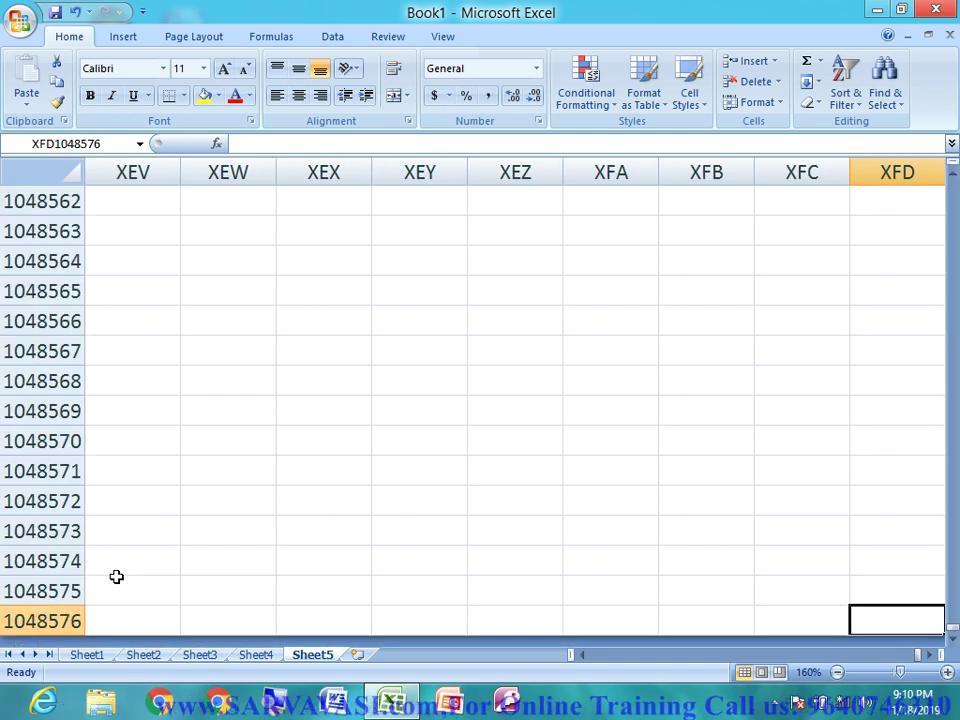
key("ctrl+Left")
key("ctrl+Up")
key("ctrl+Up")
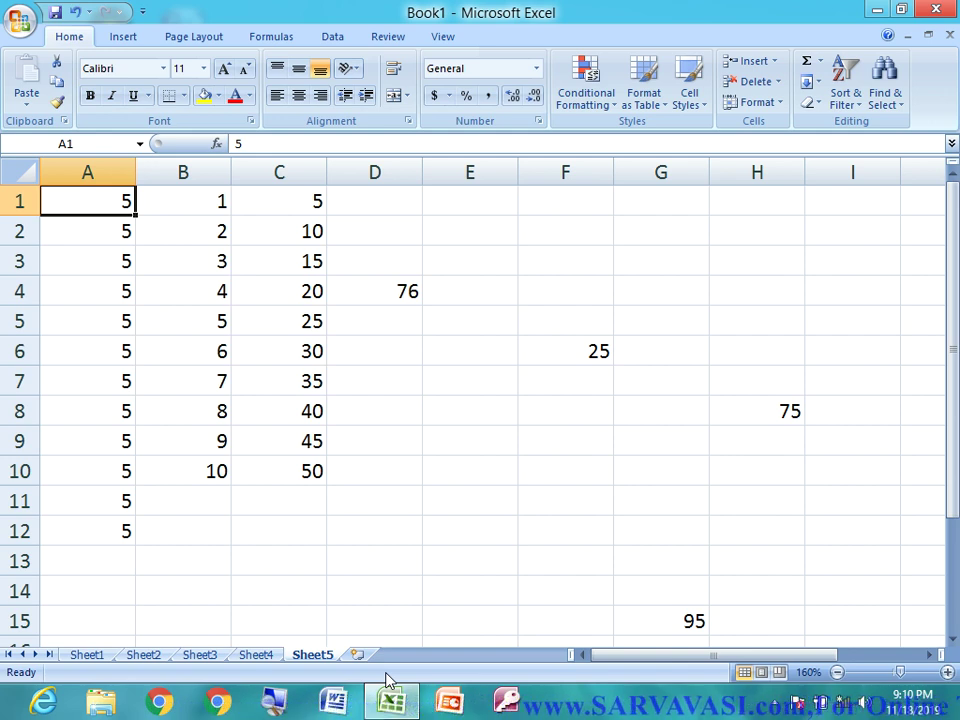
Select D3:I15 covering 76, 25, 75 and 95 so the status bar shows Sum 271, Count 4
scroll(810, 582, "down", 2)
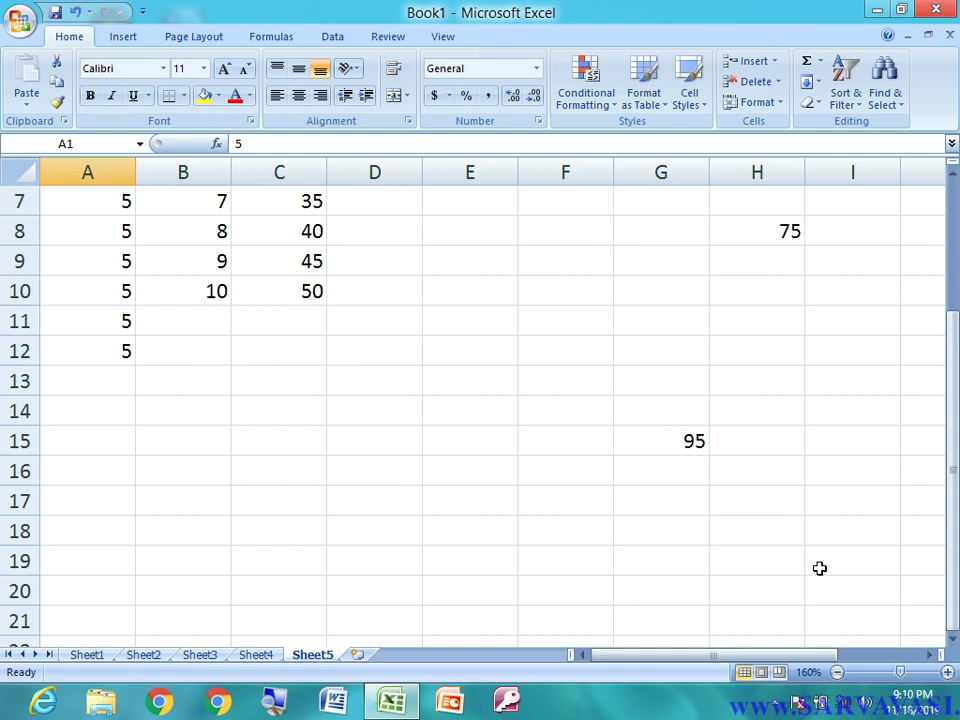
left_click_drag(760, 654, 790, 655)
scroll(765, 574, "up", 2)
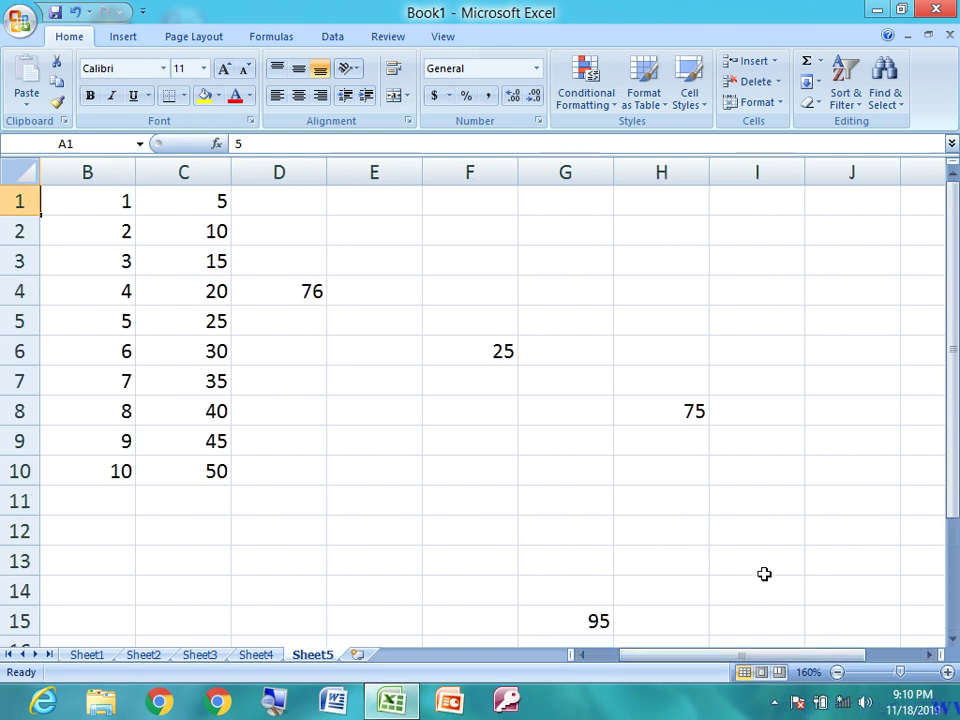
scroll(764, 573, "down", 1)
scroll(765, 572, "up", 1)
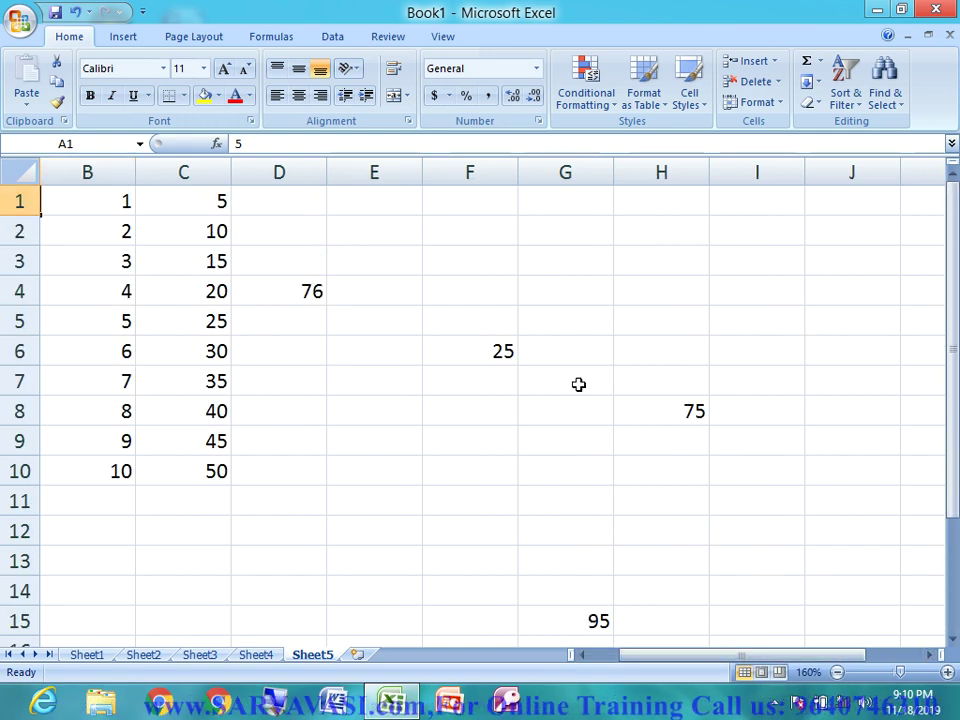
left_click(290, 263)
left_click_drag(296, 266, 750, 465)
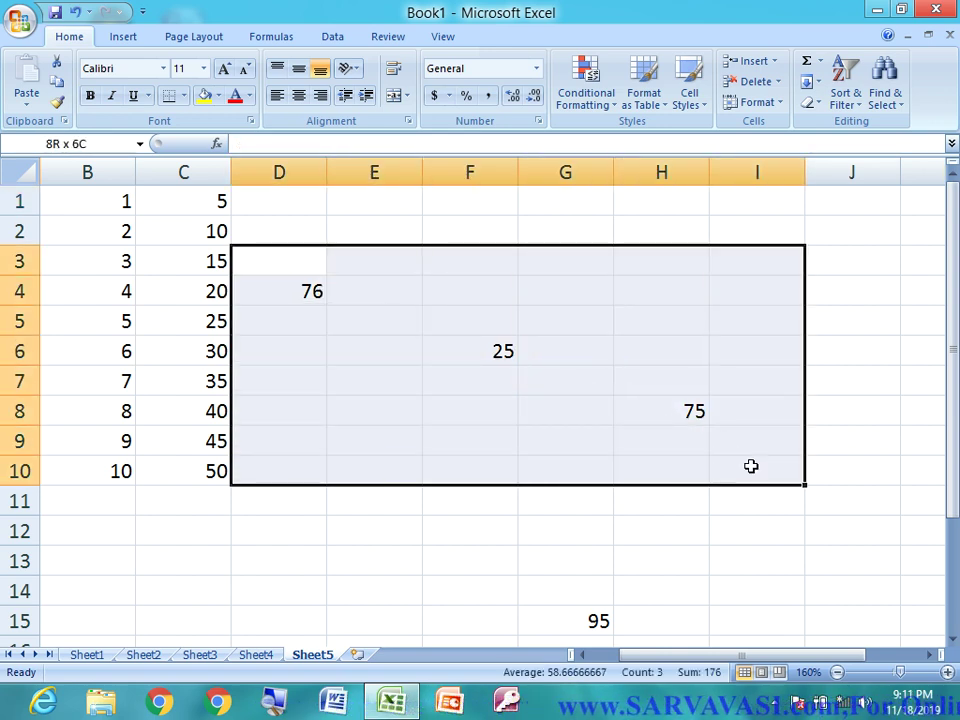
left_click_drag(751, 467, 767, 616)
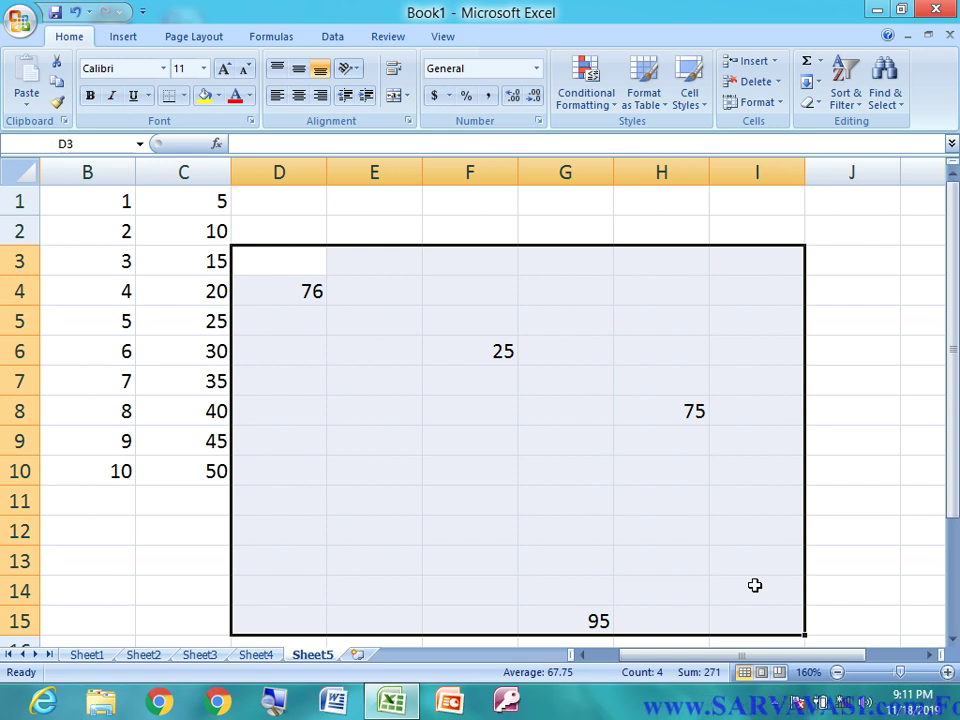
Untick Sum in the status-bar quick-total options and clear the selection
right_click(604, 680)
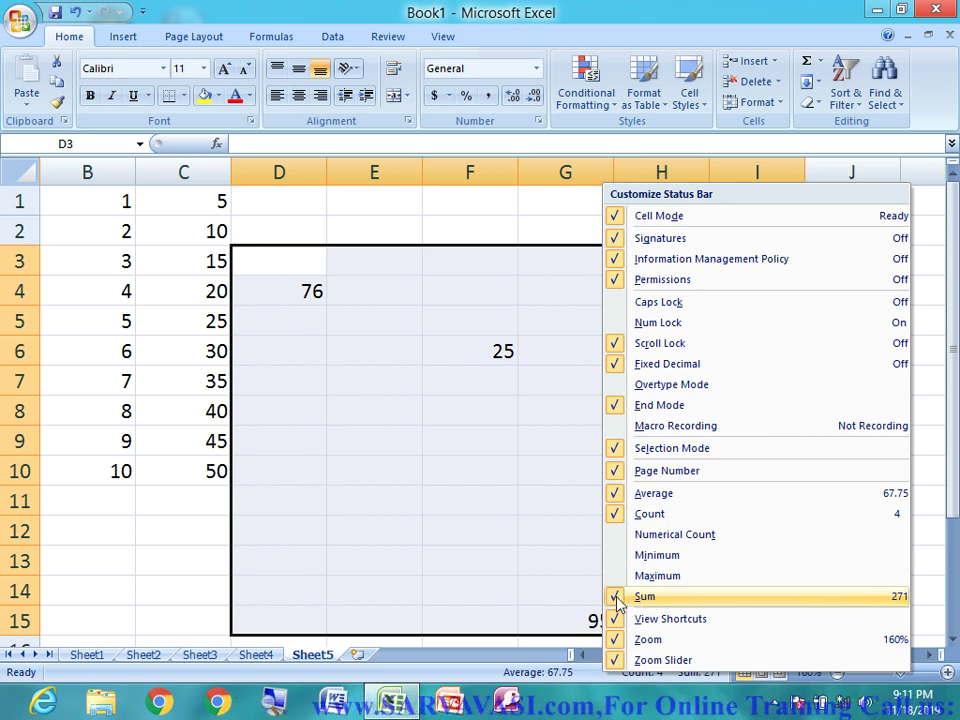
left_click(624, 597)
left_click(567, 676)
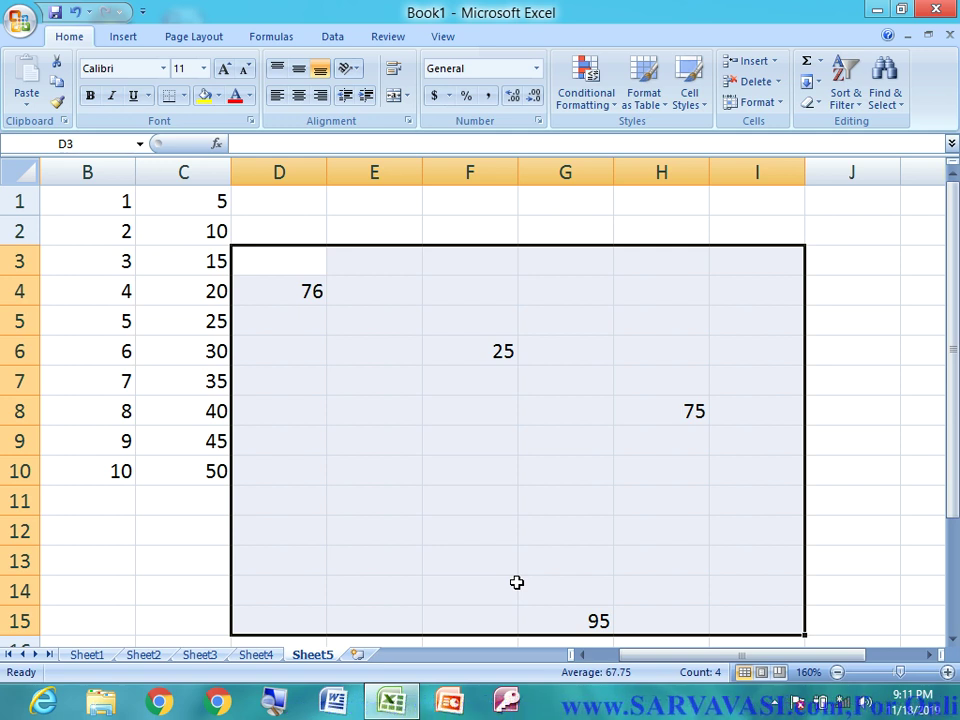
left_click(396, 342)
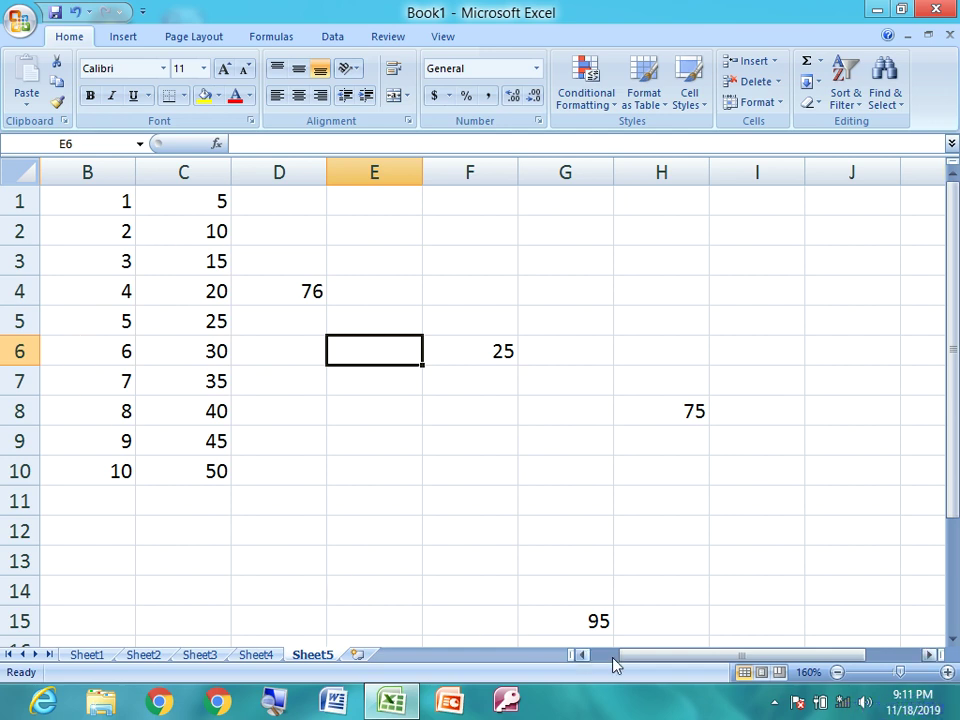
left_click_drag(664, 658, 660, 652)
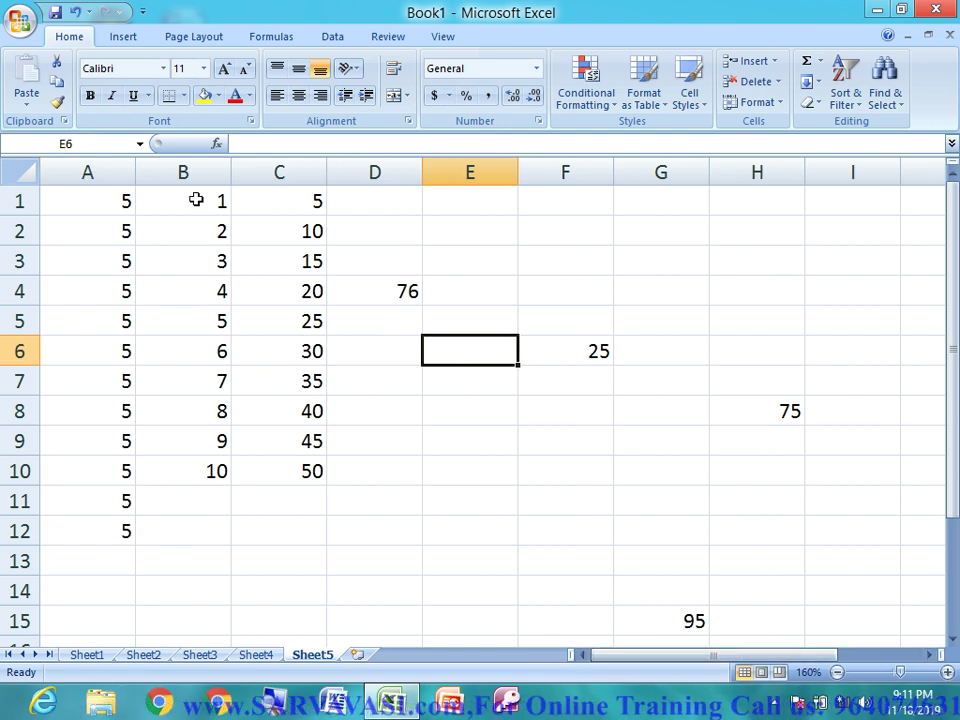
Select B1:B10, tick Sum again in the status bar, then select A1:C12 for Sum 390
left_click_drag(196, 200, 192, 323)
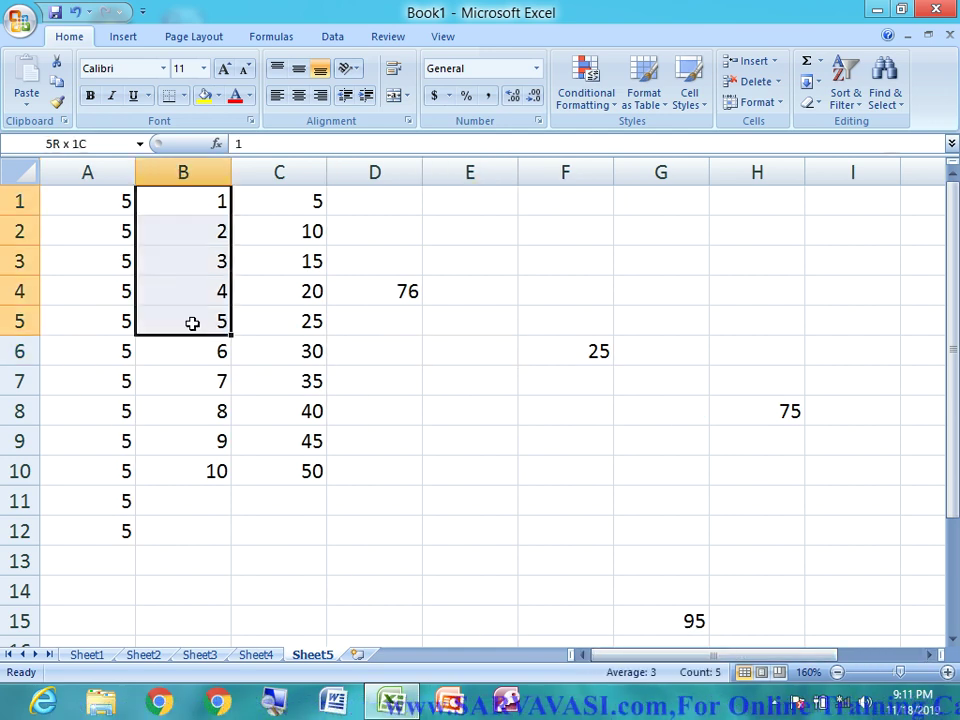
left_click_drag(192, 323, 206, 471)
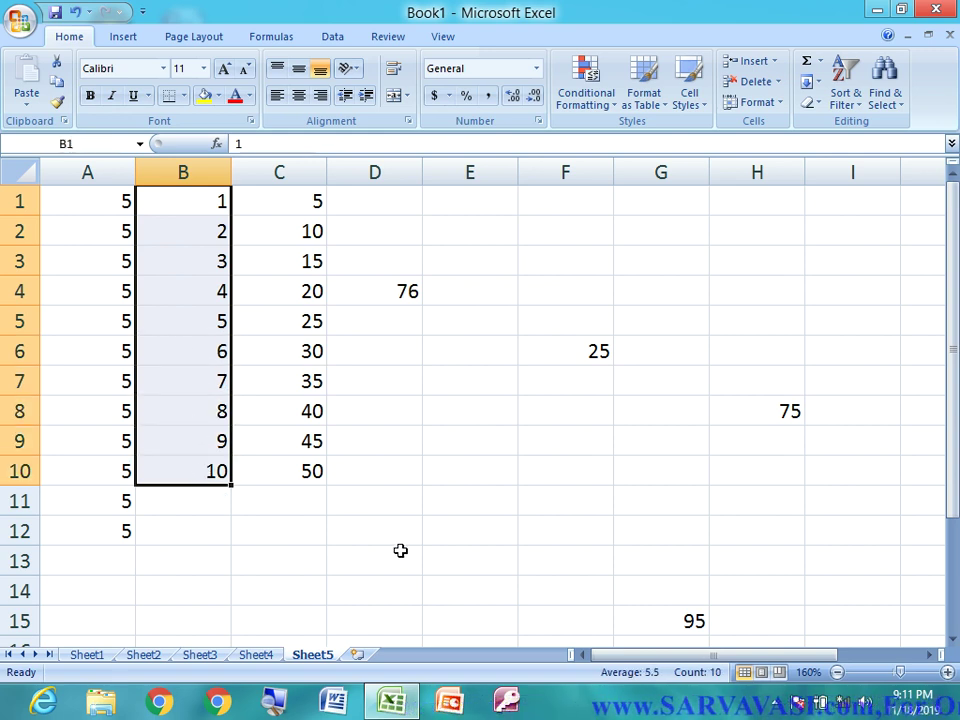
right_click(573, 676)
left_click(633, 601)
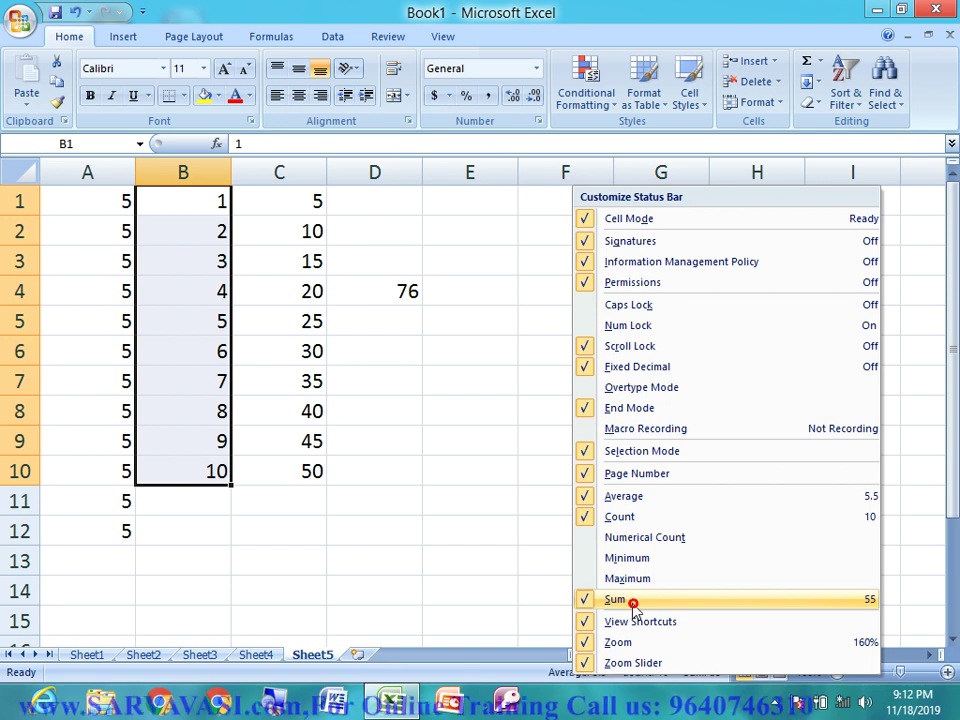
left_click(407, 589)
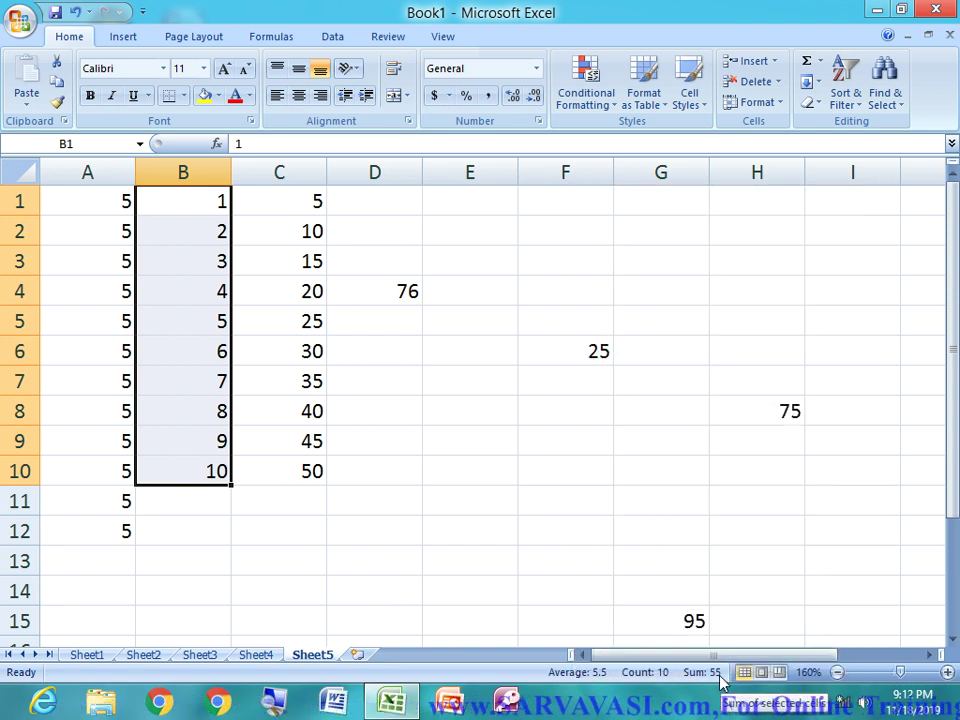
left_click_drag(99, 197, 291, 527)
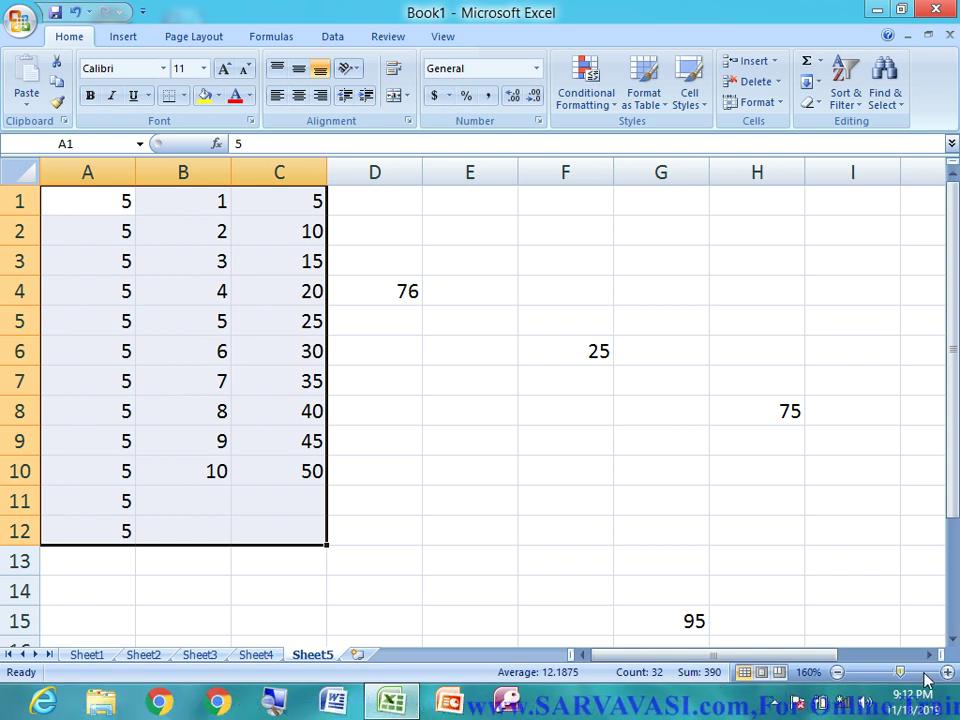
Zoom out to 70% with the status-bar zoom-out button, then back in toward 140%
left_click(837, 672)
left_click(837, 672)
left_click(837, 672)
left_click(837, 672)
left_click(837, 672)
left_click(837, 672)
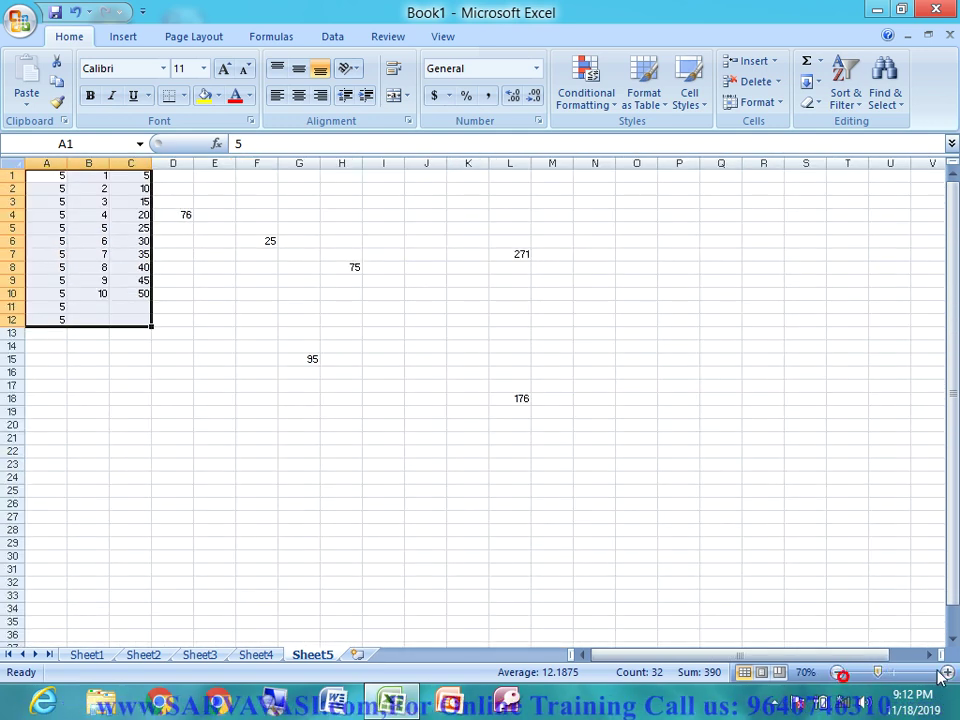
left_click(947, 672)
left_click(947, 672)
left_click(947, 672)
left_click(947, 672)
left_click(947, 672)
left_click(947, 672)
left_click(947, 672)
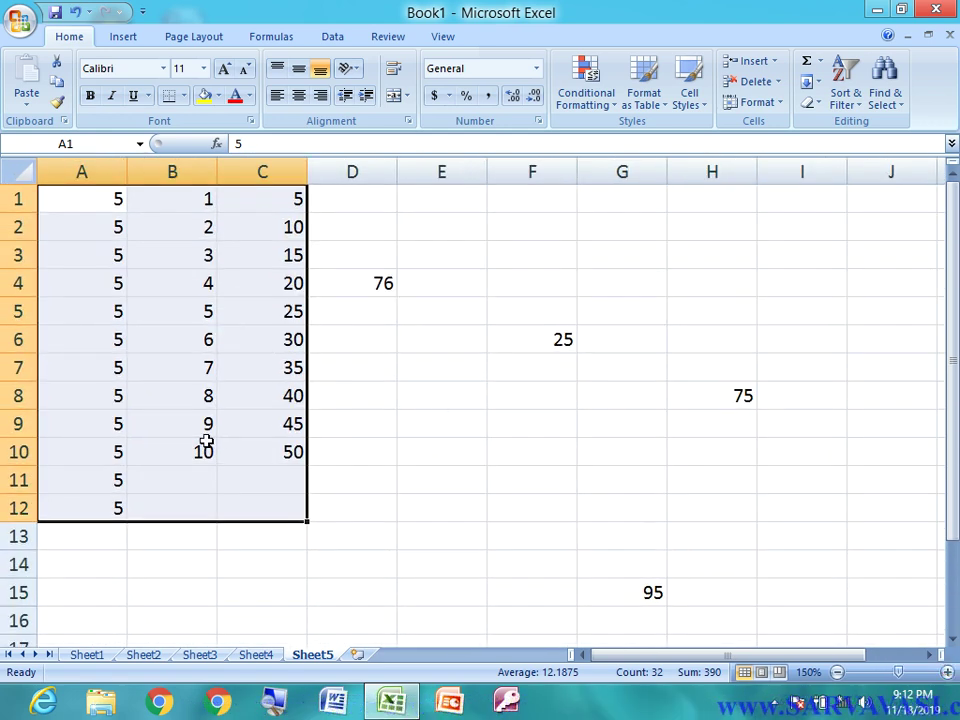
Zoom in and out repeatedly with Ctrl+wheel, ending at 190%
scroll(206, 441, "up", 2, "ctrl")
scroll(206, 441, "up", 2, "ctrl")
scroll(206, 441, "up", 1, "ctrl")
scroll(206, 441, "up", 1, "ctrl")
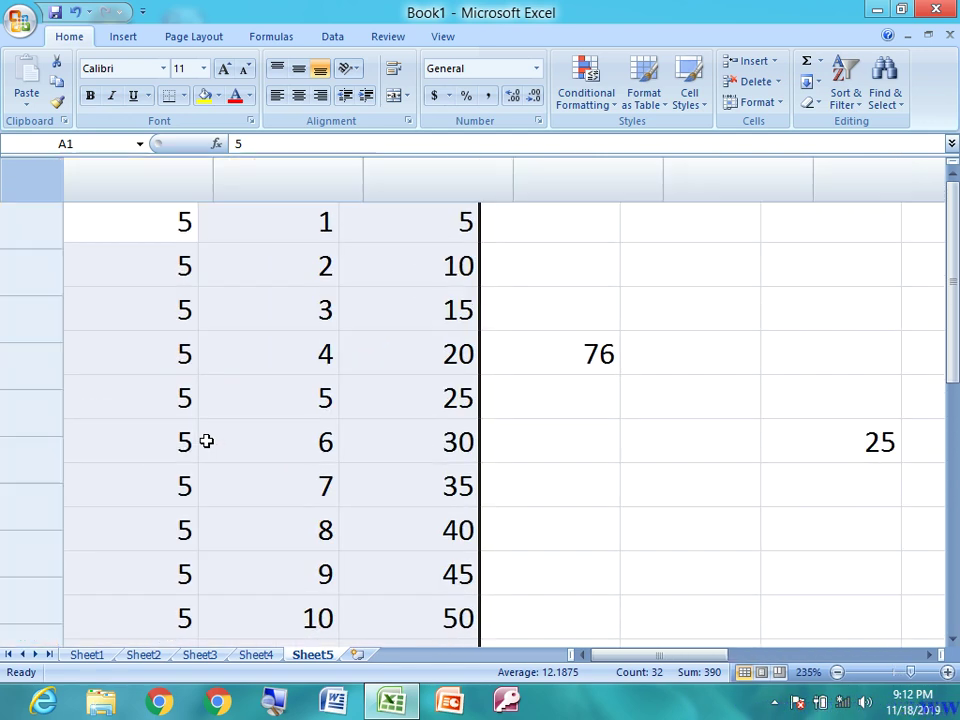
scroll(206, 441, "up", 5, "ctrl")
scroll(206, 441, "up", 2, "ctrl")
scroll(206, 441, "up", 2, "ctrl")
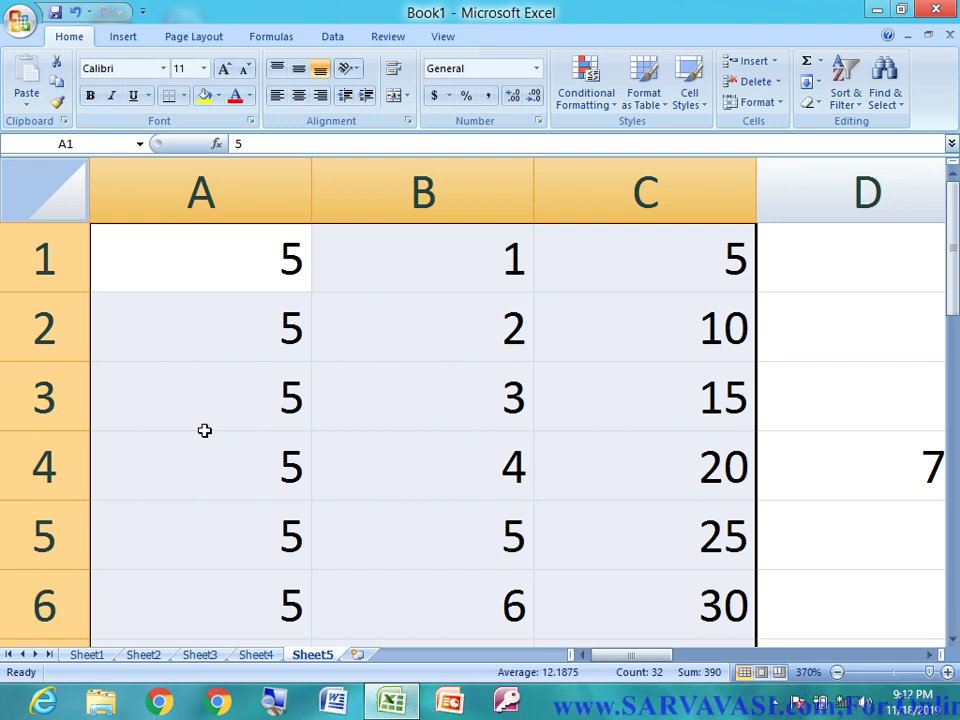
scroll(204, 430, "up", 2, "ctrl")
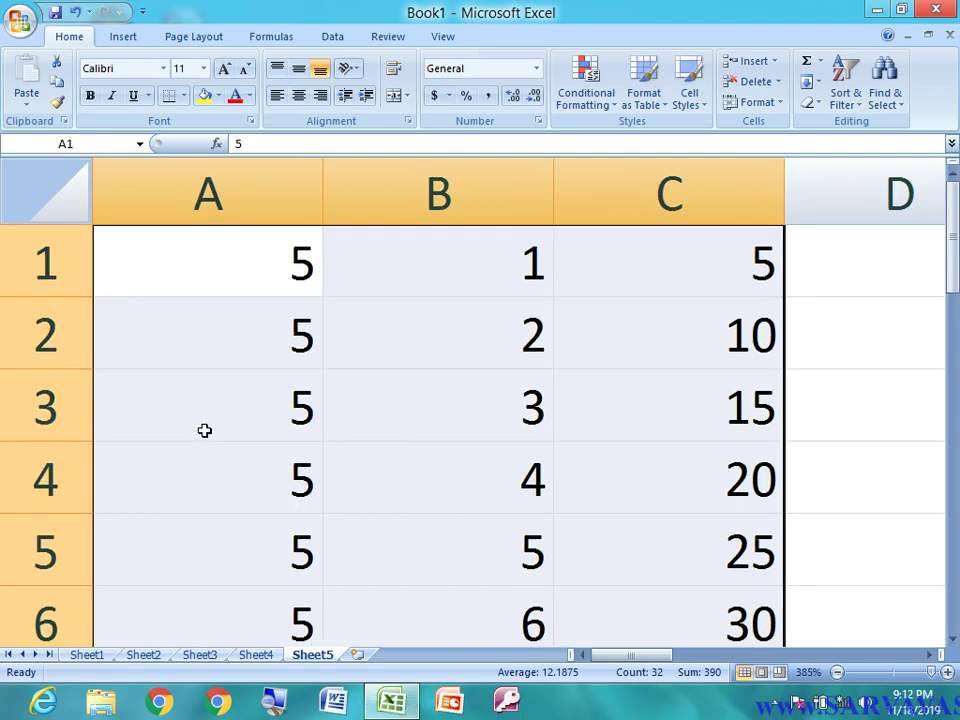
scroll(204, 430, "down", 6, "ctrl")
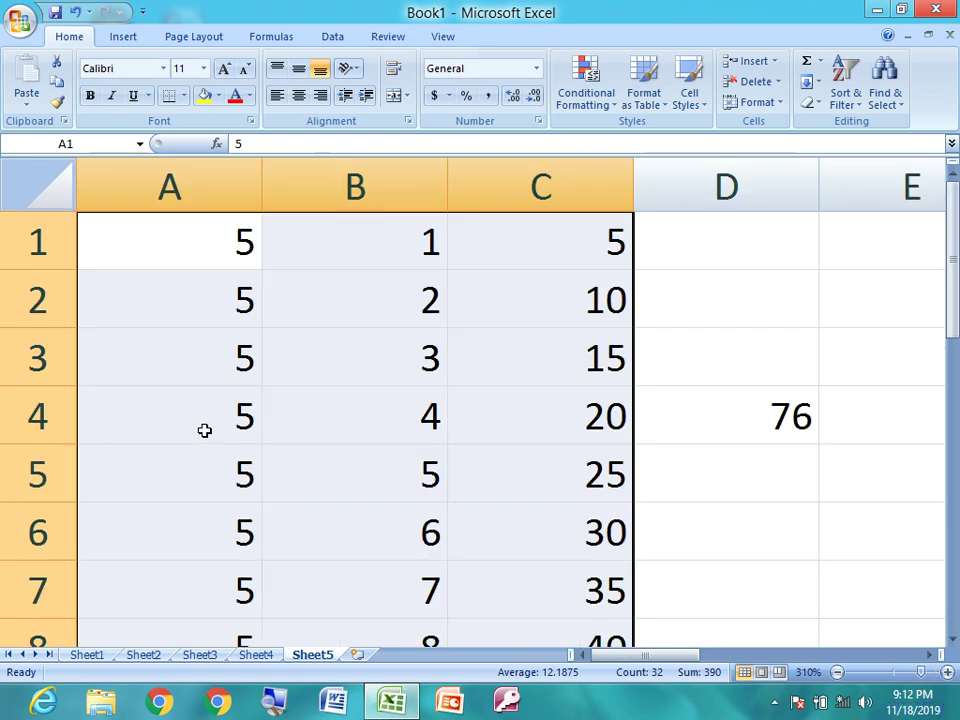
scroll(204, 430, "down", 2, "ctrl")
scroll(206, 430, "down", 1, "ctrl")
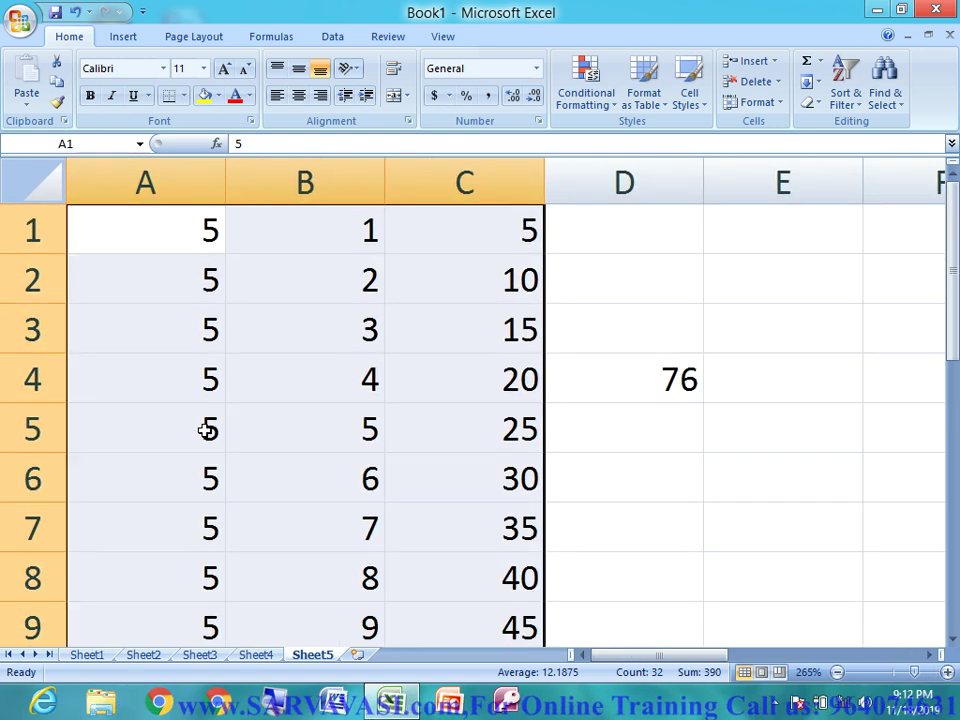
scroll(206, 430, "up", 3, "ctrl")
scroll(205, 430, "up", 2, "ctrl")
scroll(204, 430, "up", 2, "ctrl")
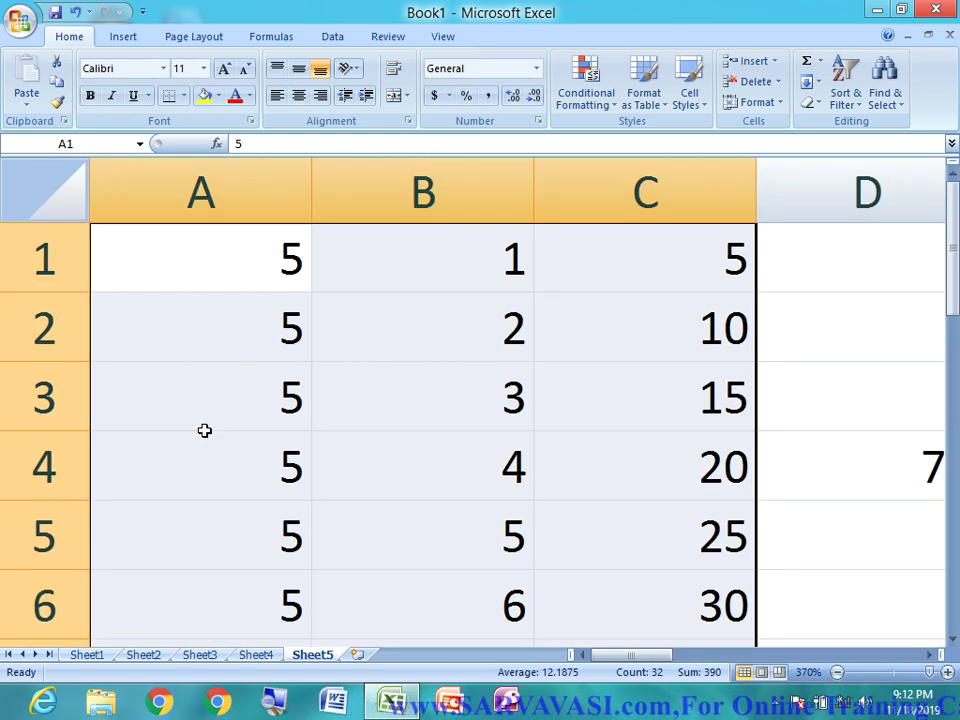
scroll(204, 430, "down", 2, "ctrl")
scroll(204, 430, "down", 4, "ctrl")
scroll(204, 430, "down", 3)
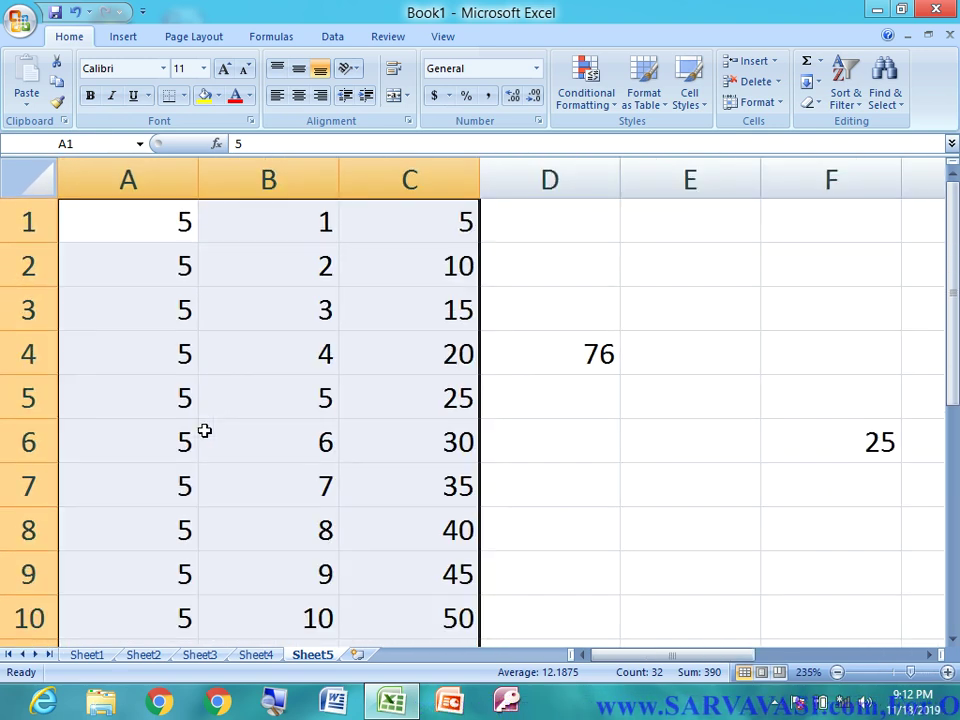
scroll(204, 430, "down", 3)
scroll(204, 430, "down", 3)
scroll(204, 430, "down", 3)
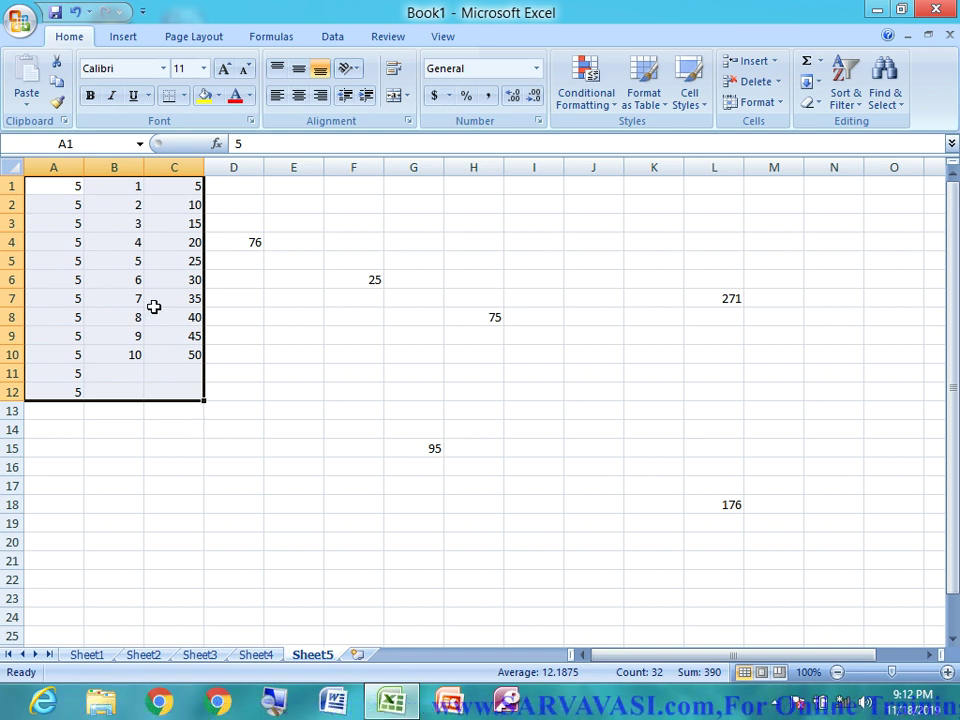
scroll(171, 319, "up", 7)
scroll(167, 319, "up", 5)
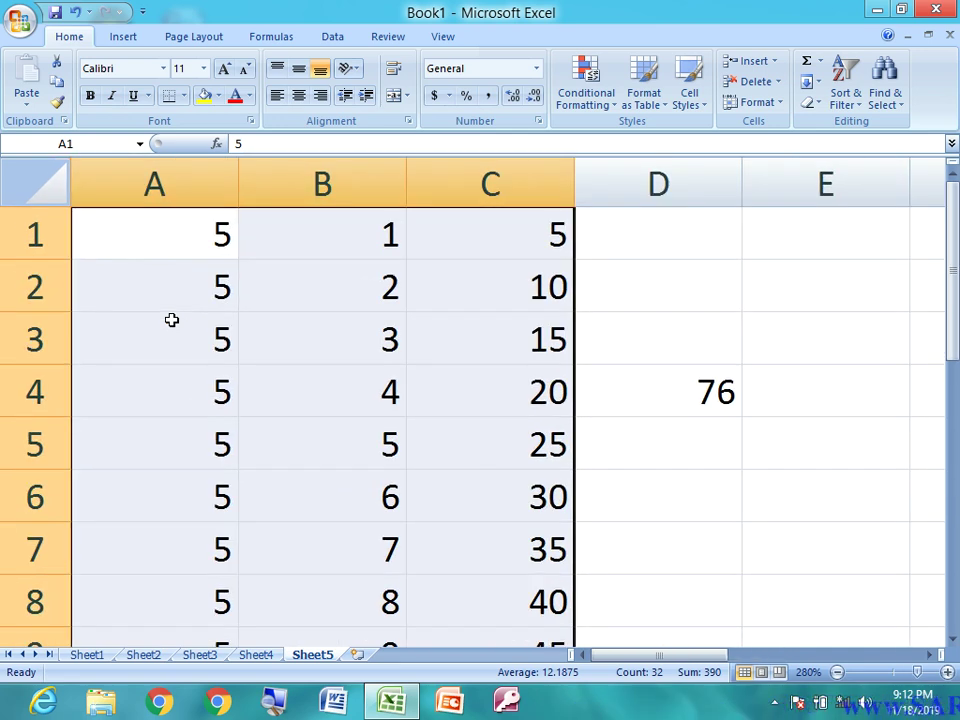
scroll(171, 319, "up", 3)
scroll(171, 319, "up", 4)
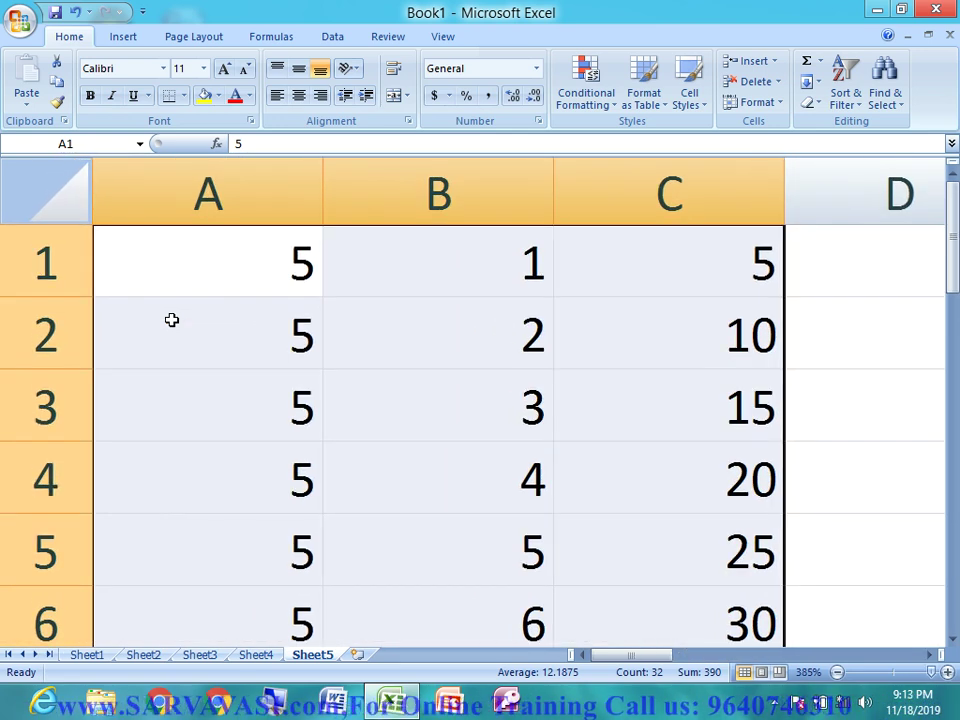
scroll(171, 319, "down", 5)
scroll(171, 319, "down", 1)
scroll(171, 319, "down", 6)
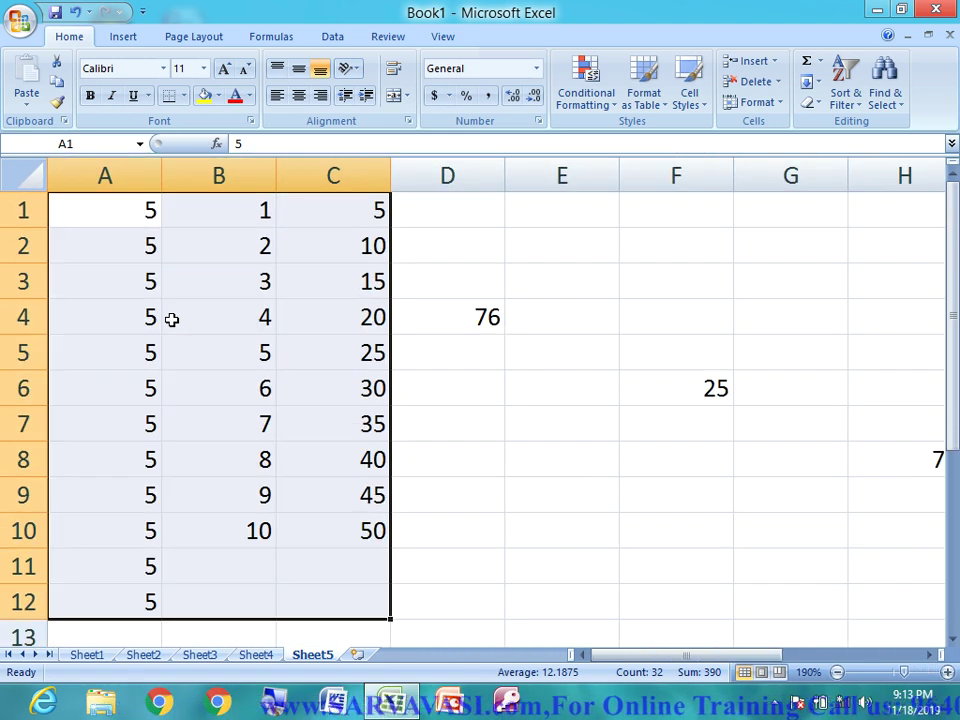
Zoom the sheet out step by step to 130% using the status-bar minus button
left_click(838, 674)
left_click(838, 674)
left_click(838, 674)
left_click(838, 674)
left_click(838, 674)
left_click(838, 674)
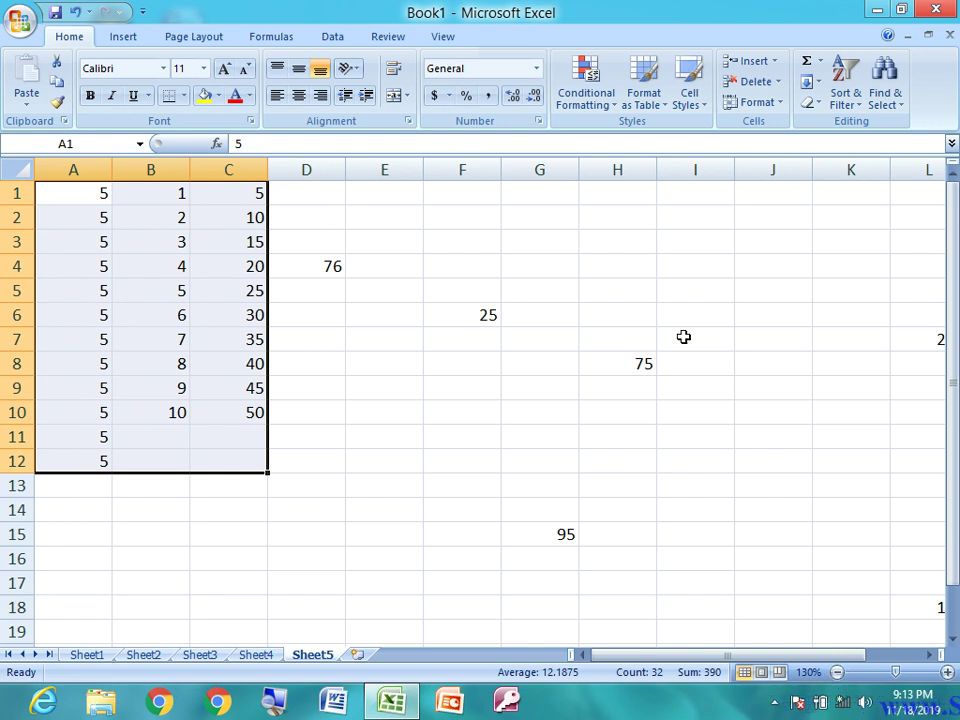
Reset Sheet5 to 100% zoom from the View tab and return to the Home tab
left_click(446, 40)
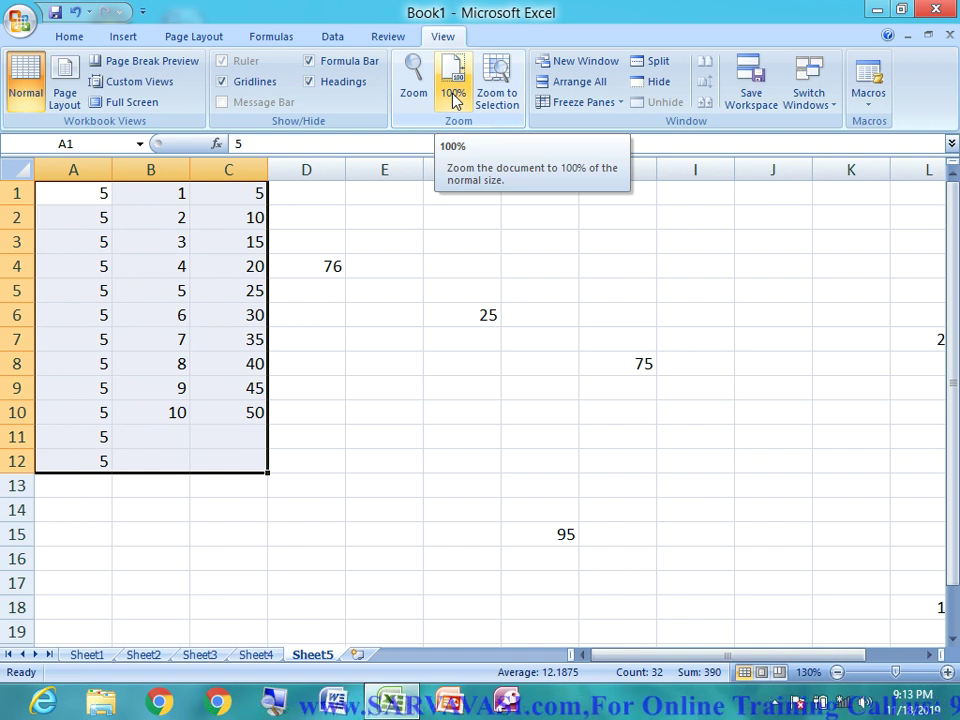
left_click(455, 97)
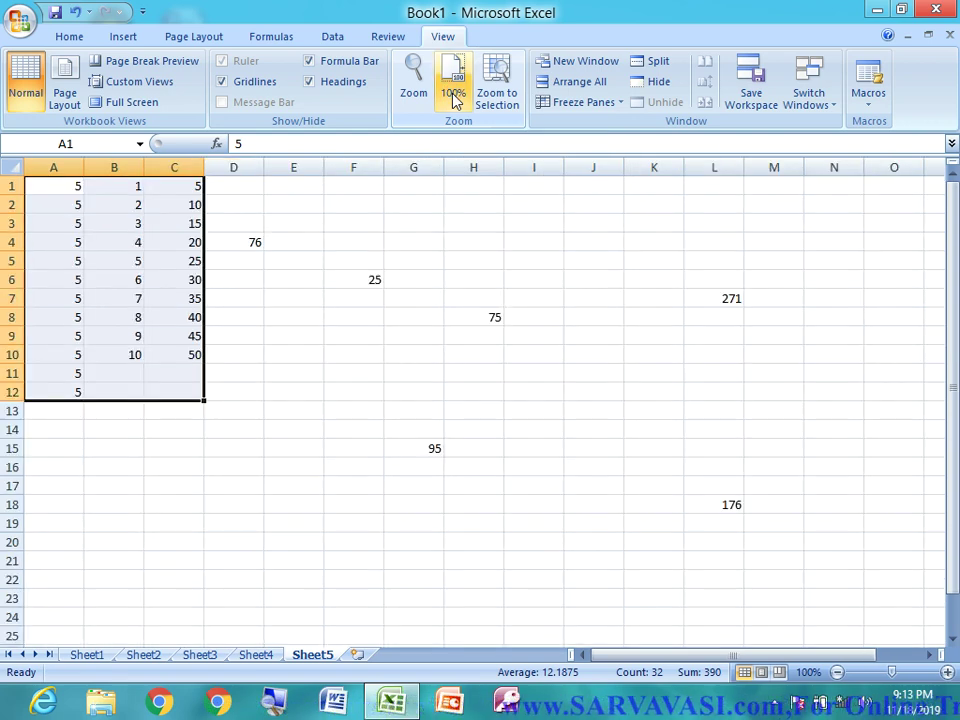
left_click(62, 36)
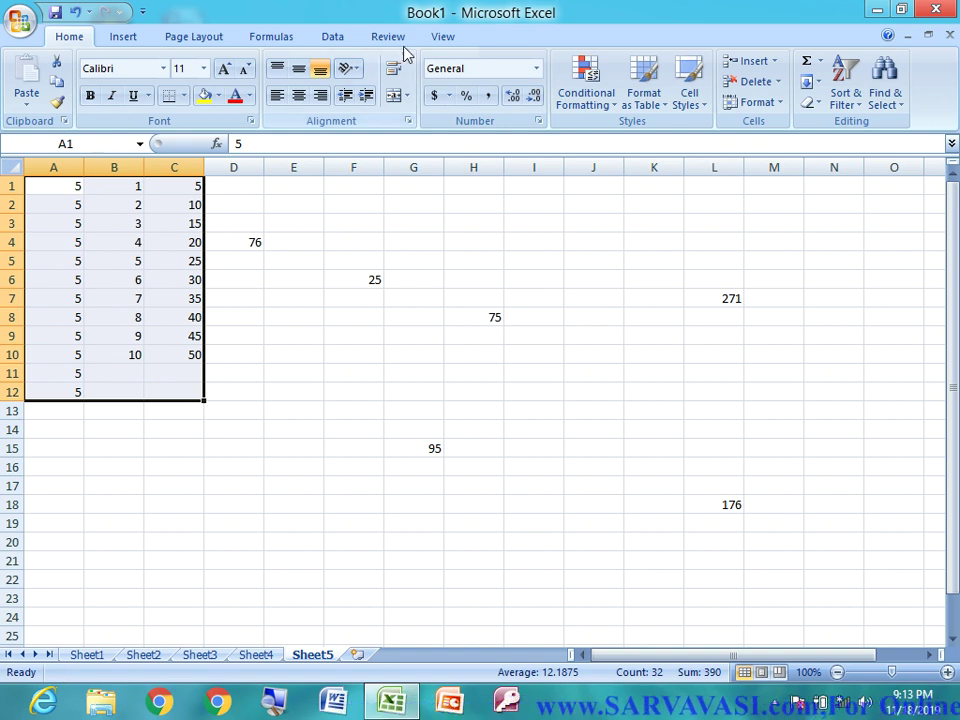
left_click(443, 38)
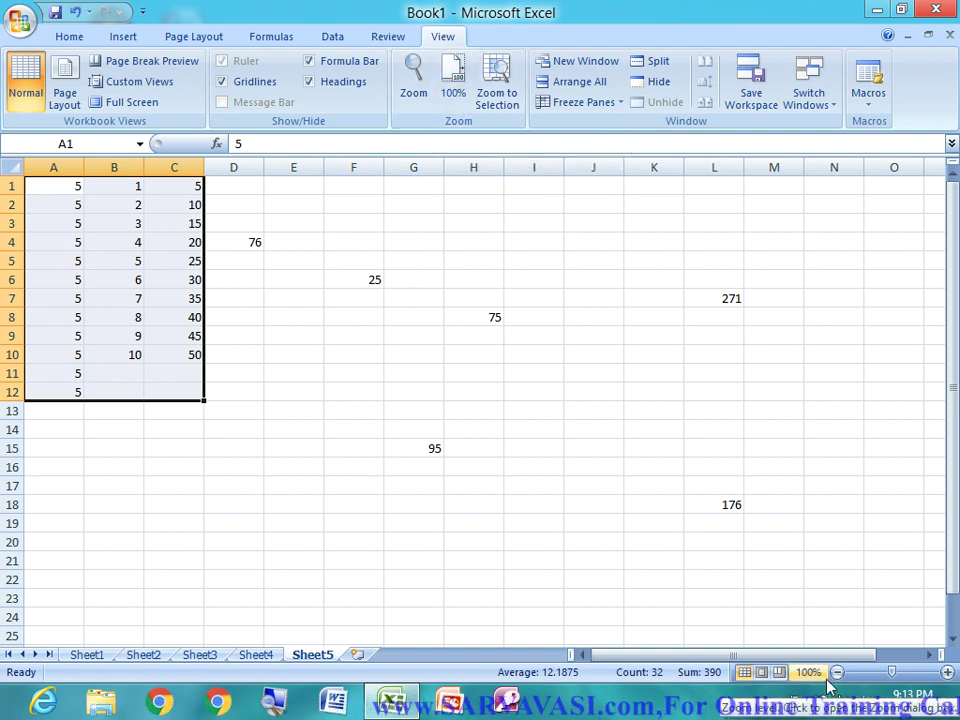
left_click(82, 38)
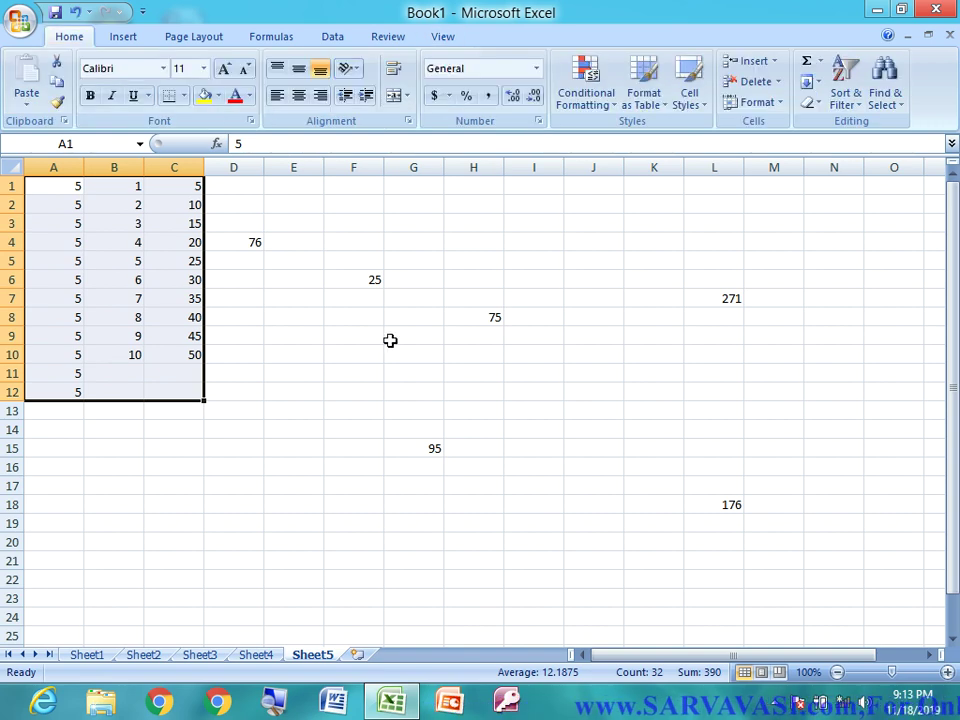
Select the entire sheet with Ctrl+A and delete all the values in A1:C12
left_click(598, 416)
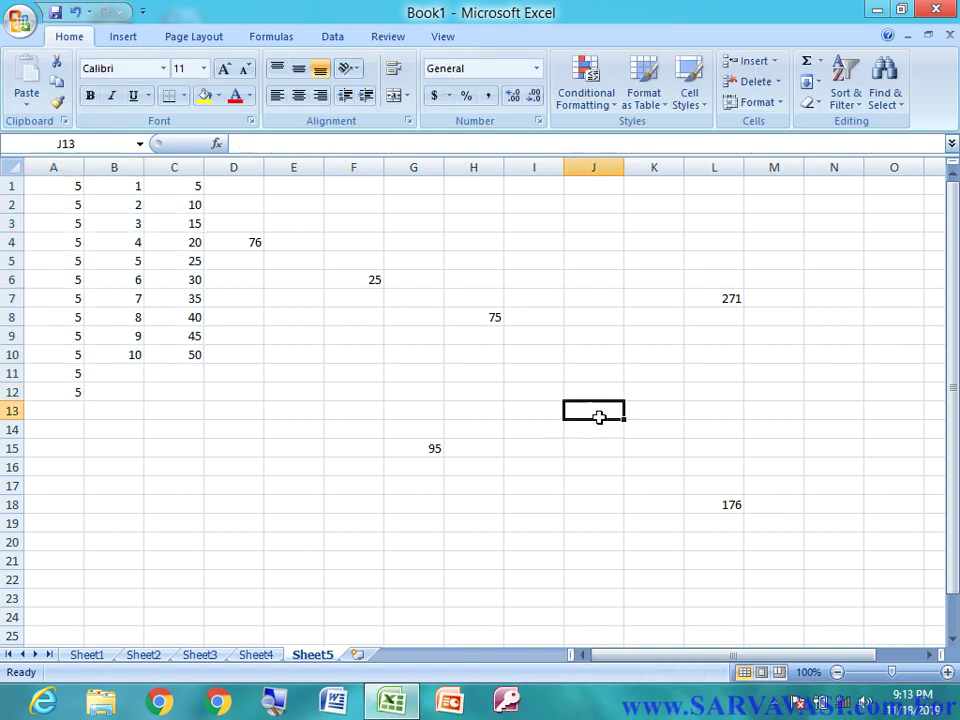
left_click(533, 466)
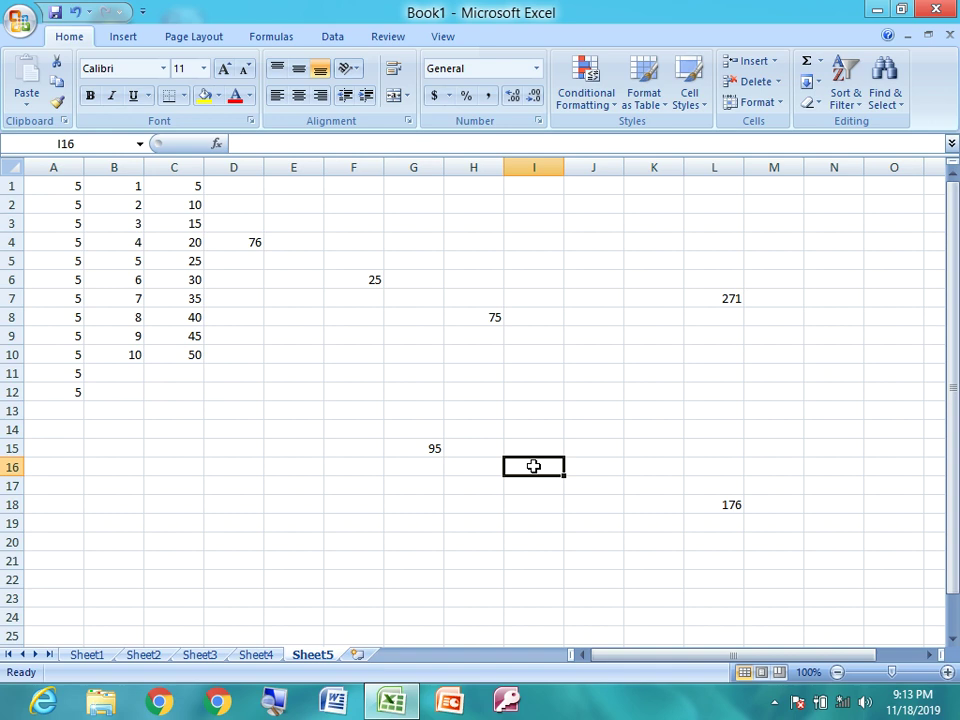
key("ctrl+a")
left_click(297, 505)
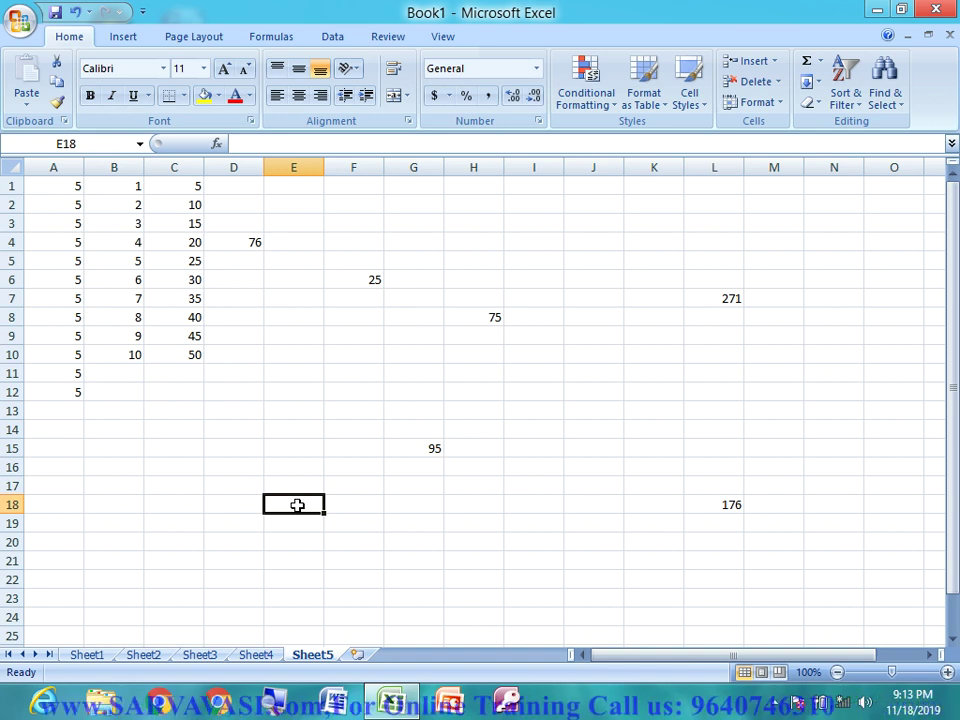
key("ctrl+a")
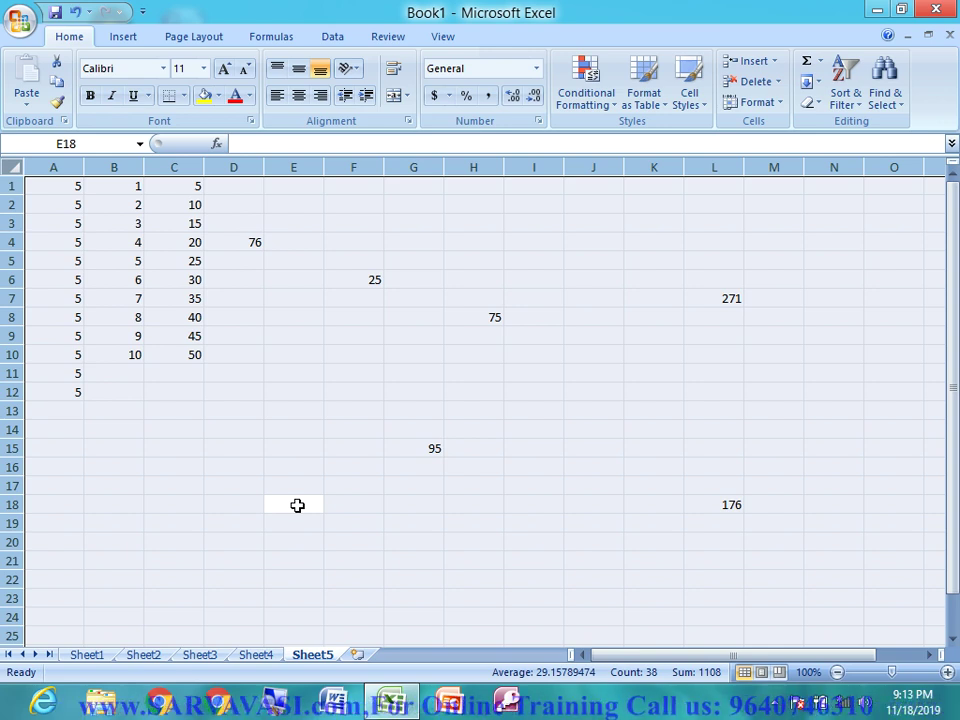
key("Delete")
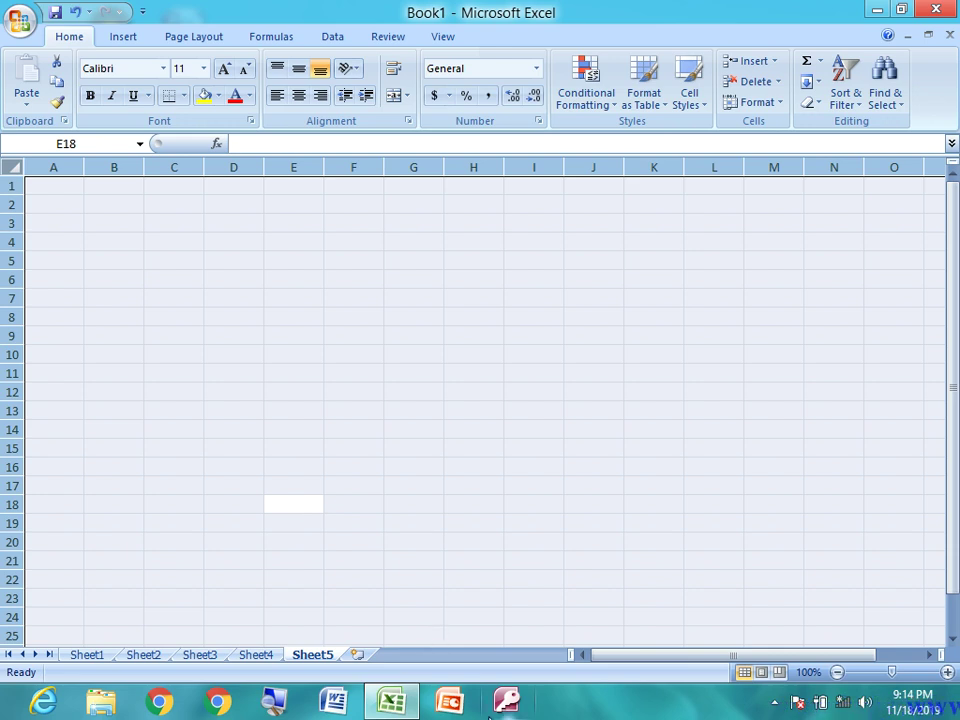
left_click(316, 360)
Select cell B6, then open the Office Button menu listing recent documents
left_click(124, 282)
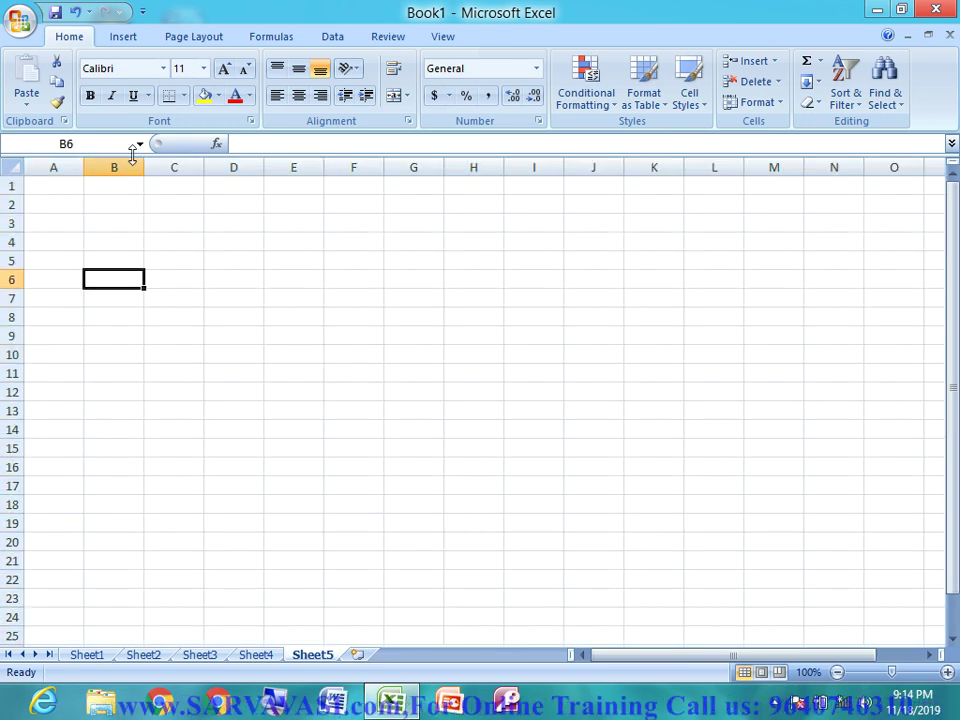
left_click(22, 22)
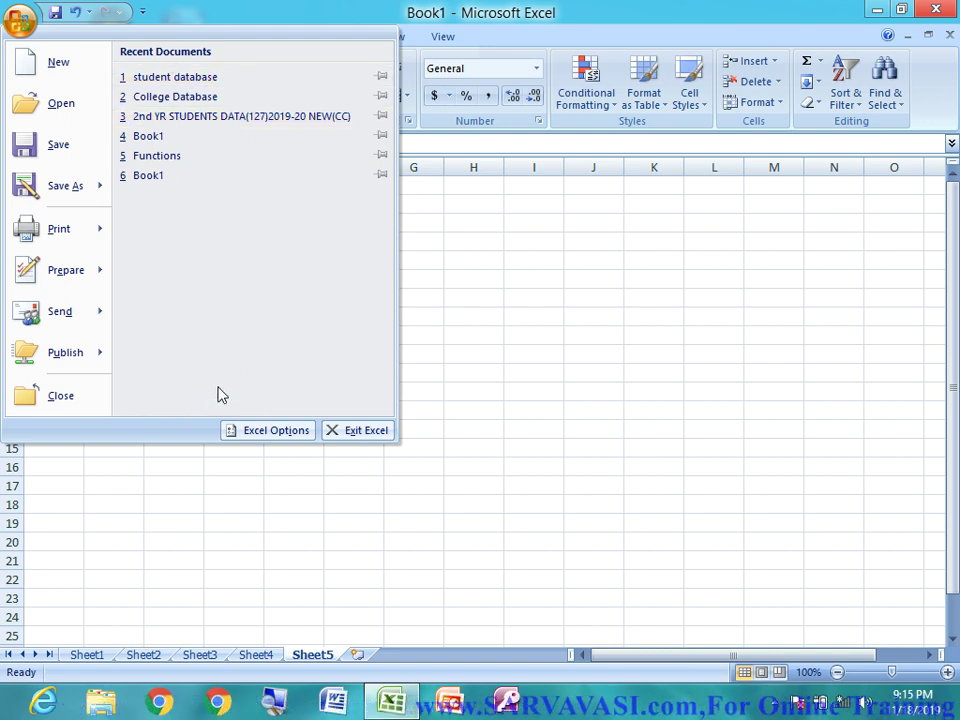
Pin 'student database' in the Office menu's Recent Documents list with its pushpin
right_click(158, 176)
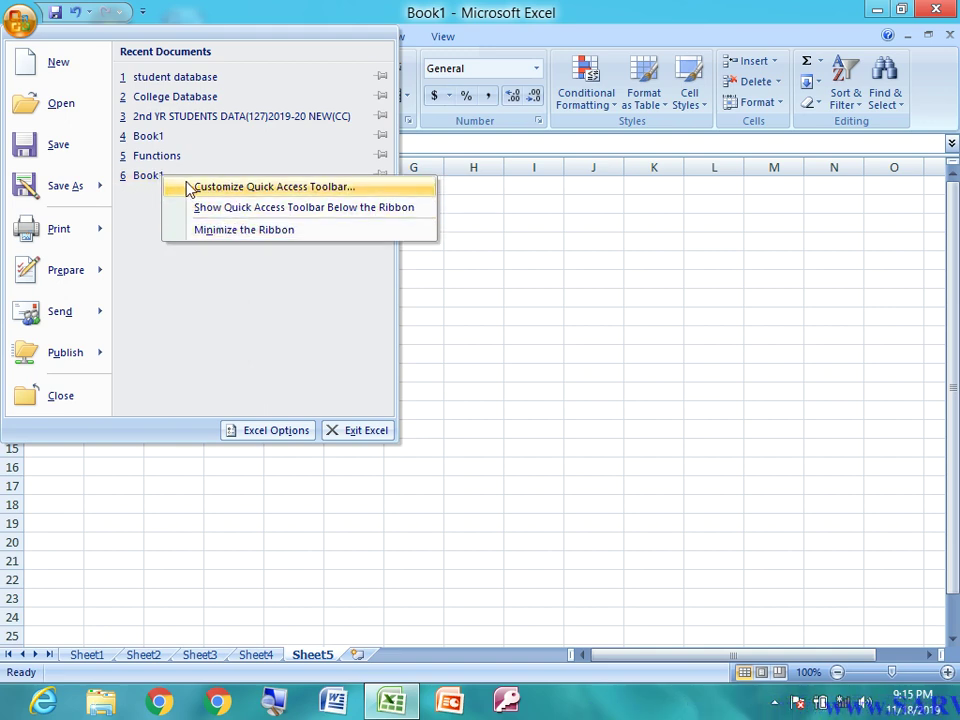
left_click(137, 176)
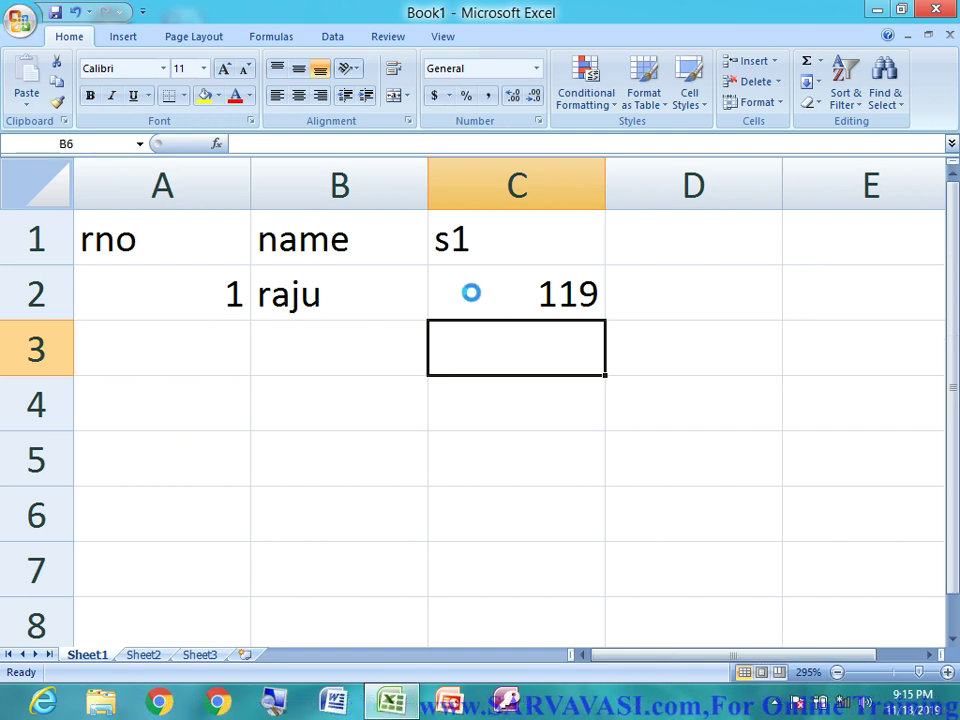
left_click(18, 19)
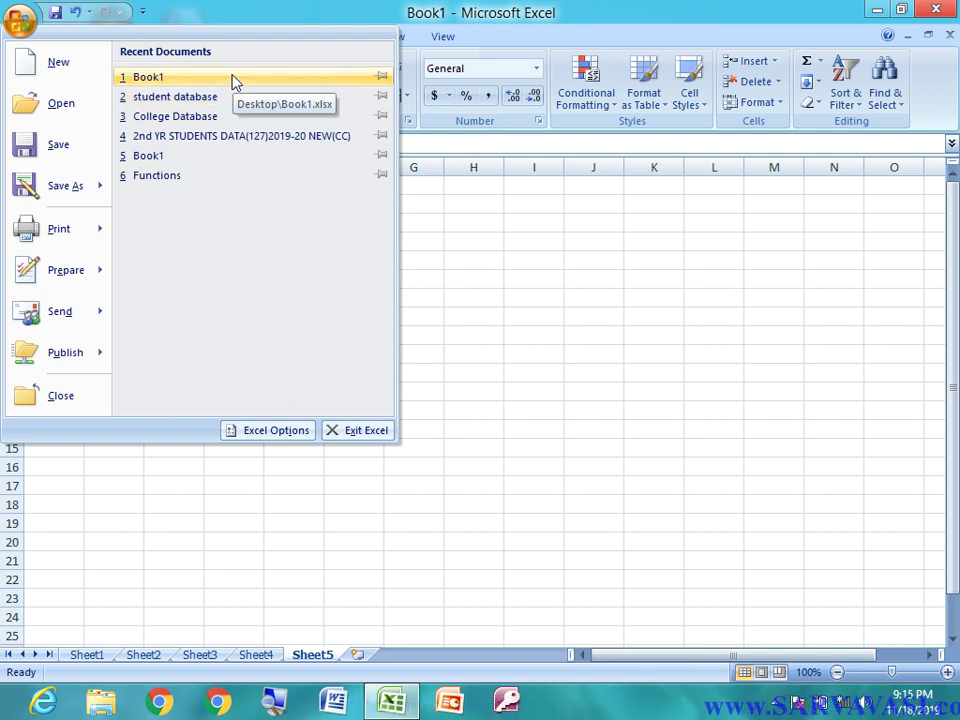
left_click(380, 99)
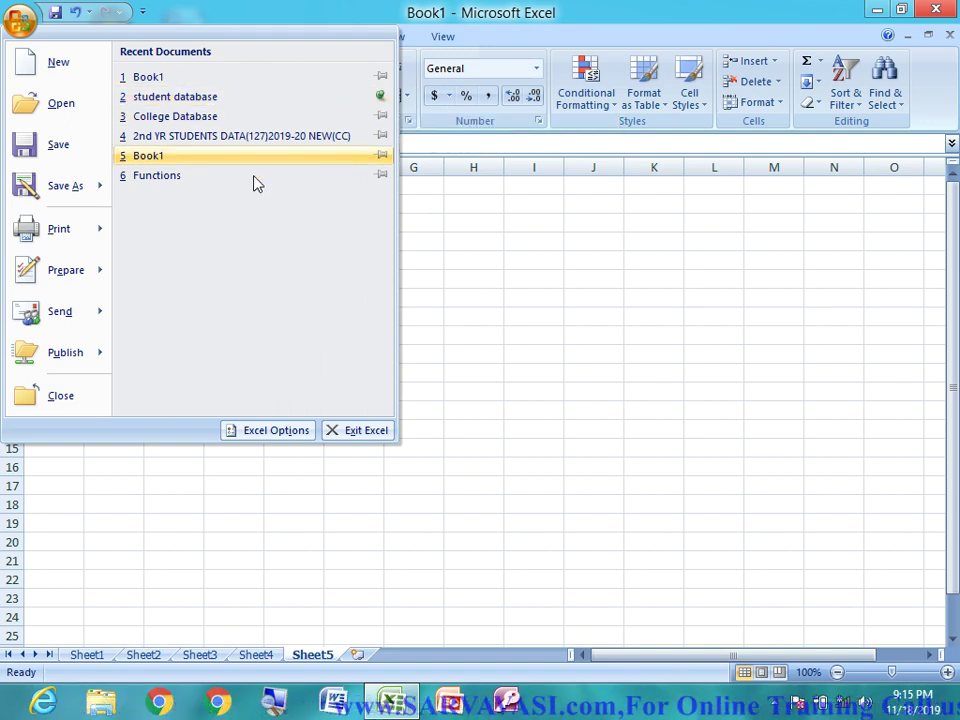
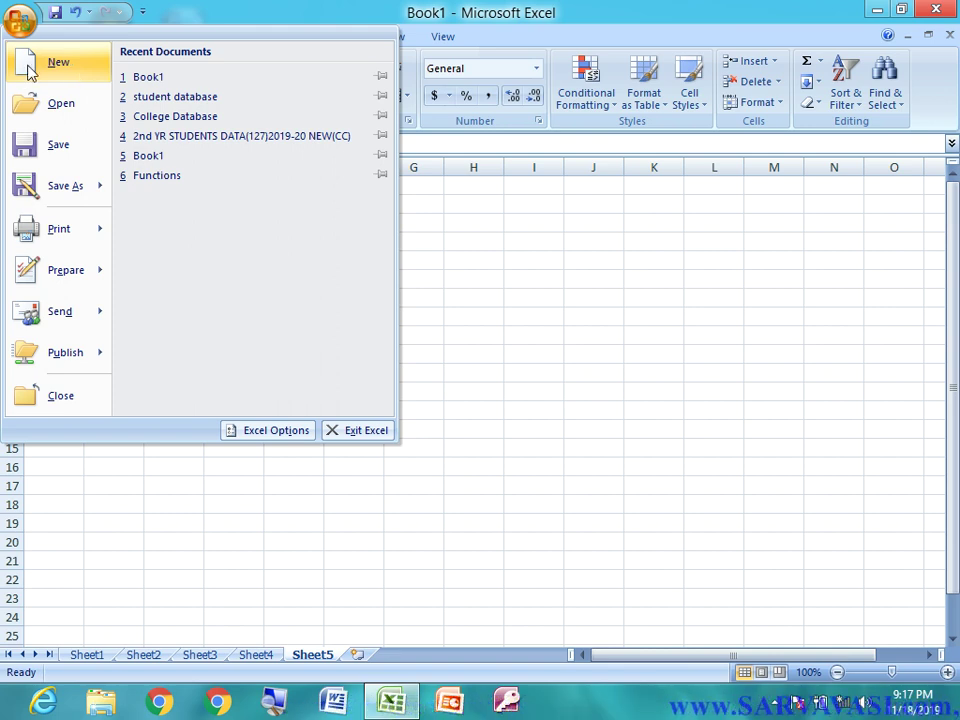
Open the New Workbook dialog from the Office menu after briefly leaving and returning to Excel
left_click(28, 66)
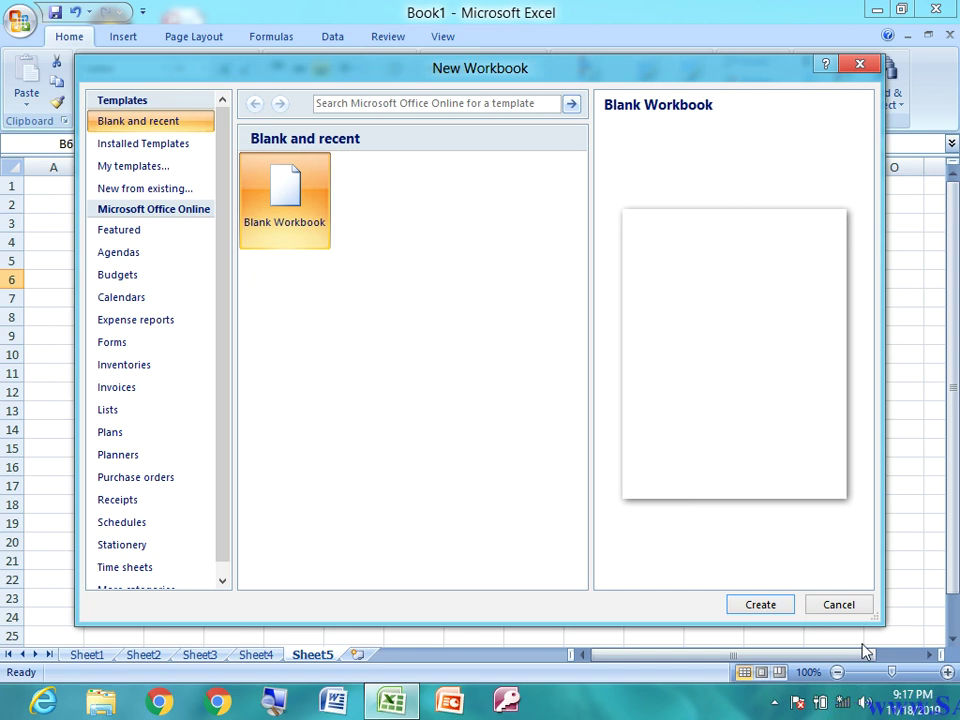
left_click(846, 608)
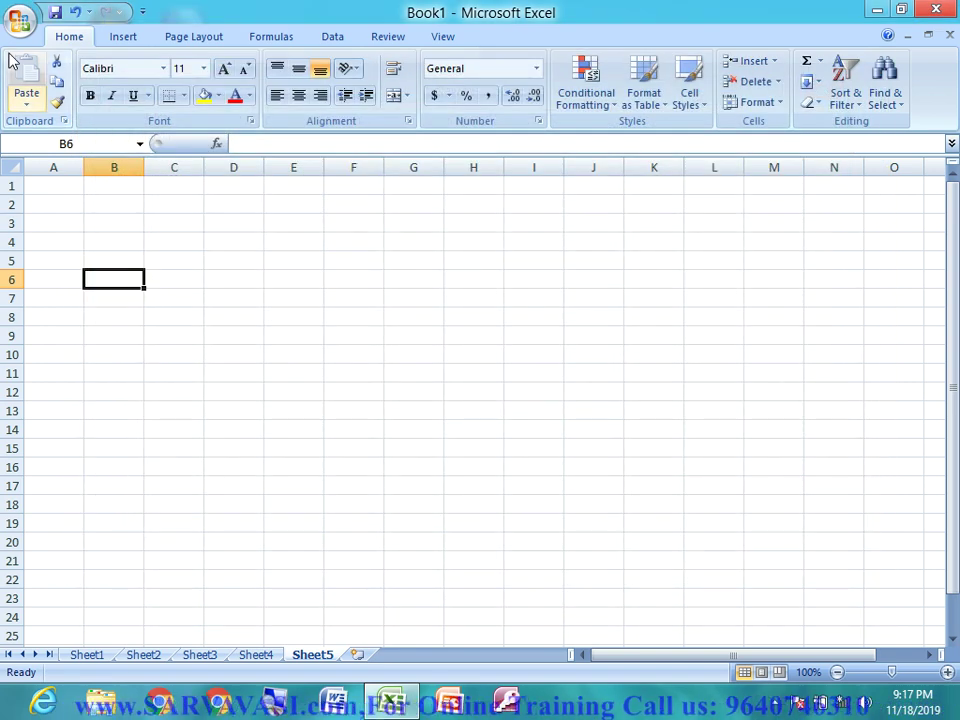
left_click(12, 20)
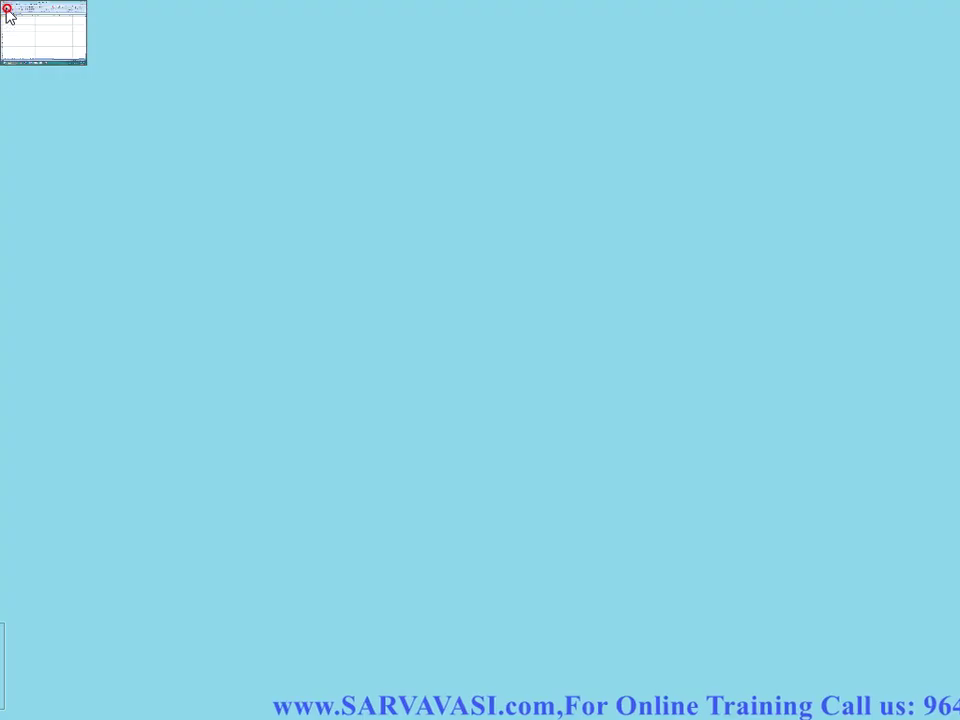
key("super")
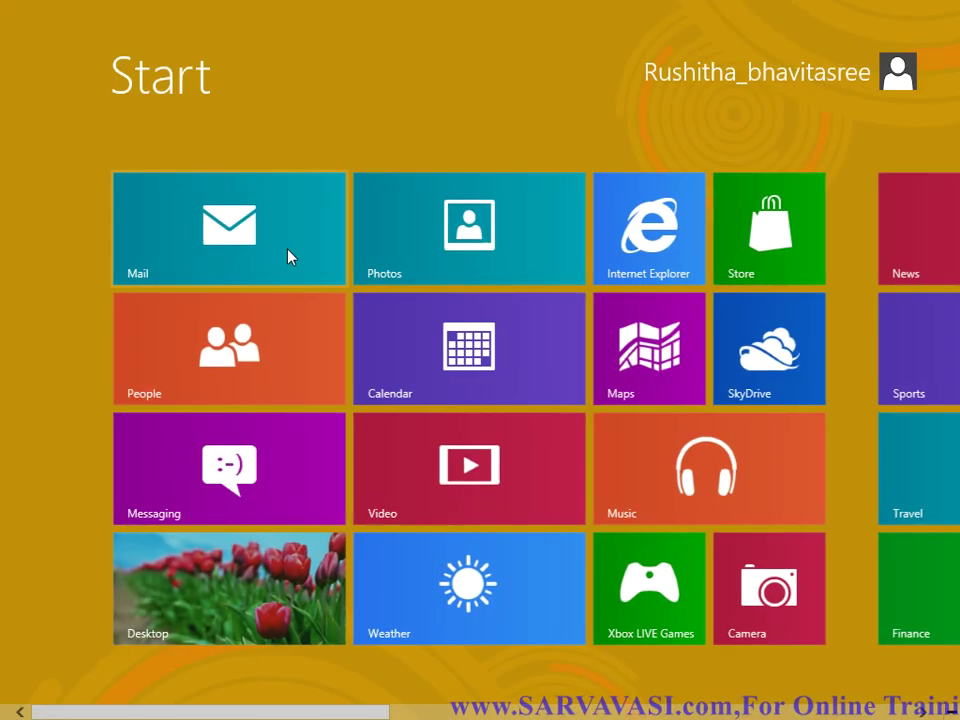
left_click(279, 550)
left_click(20, 18)
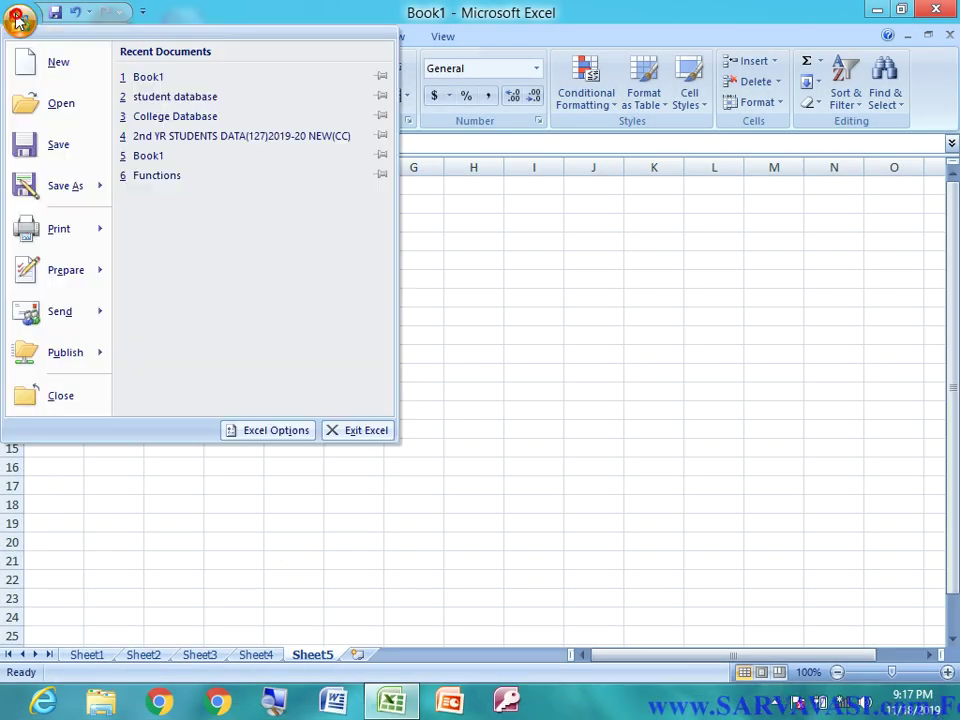
left_click(57, 64)
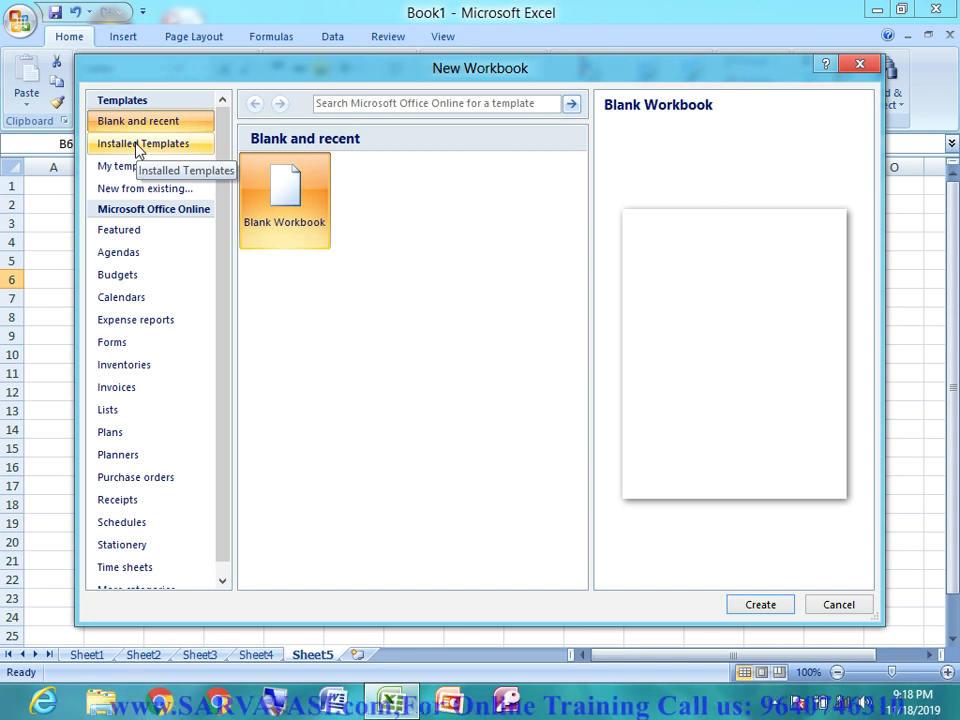
Create workbook LoanAmortization1 from the installed Loan Amortization template
left_click(128, 236)
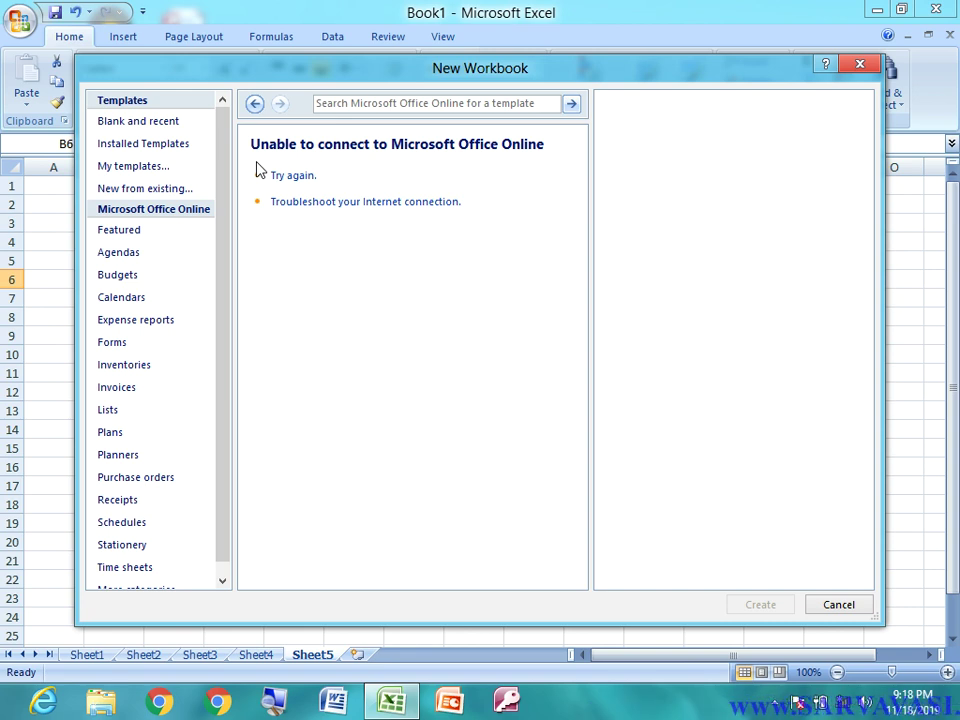
left_click(136, 145)
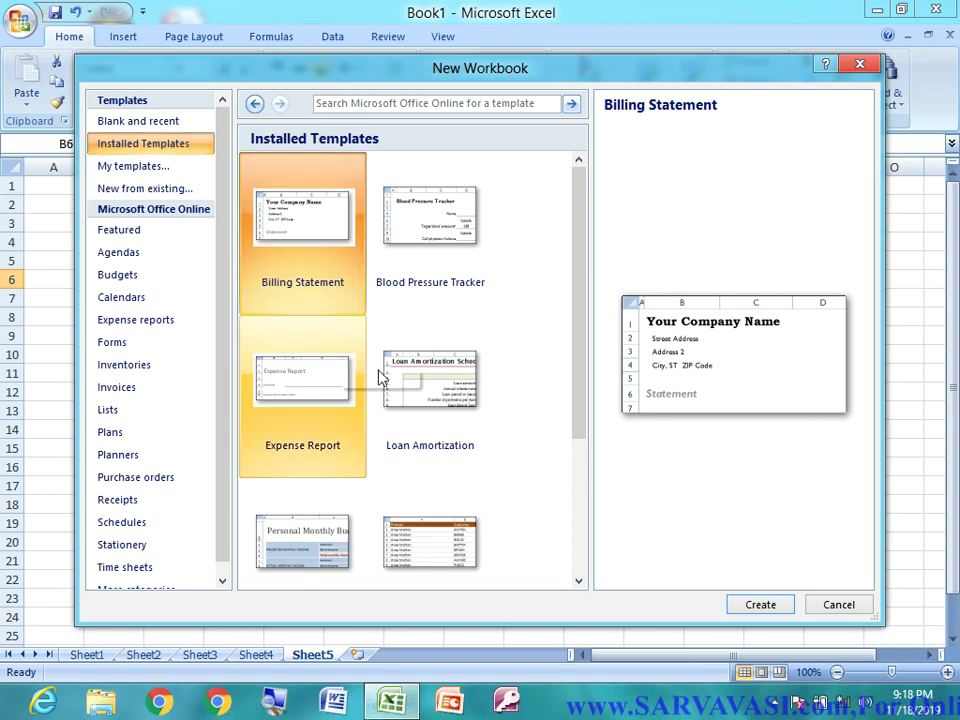
left_click(405, 390)
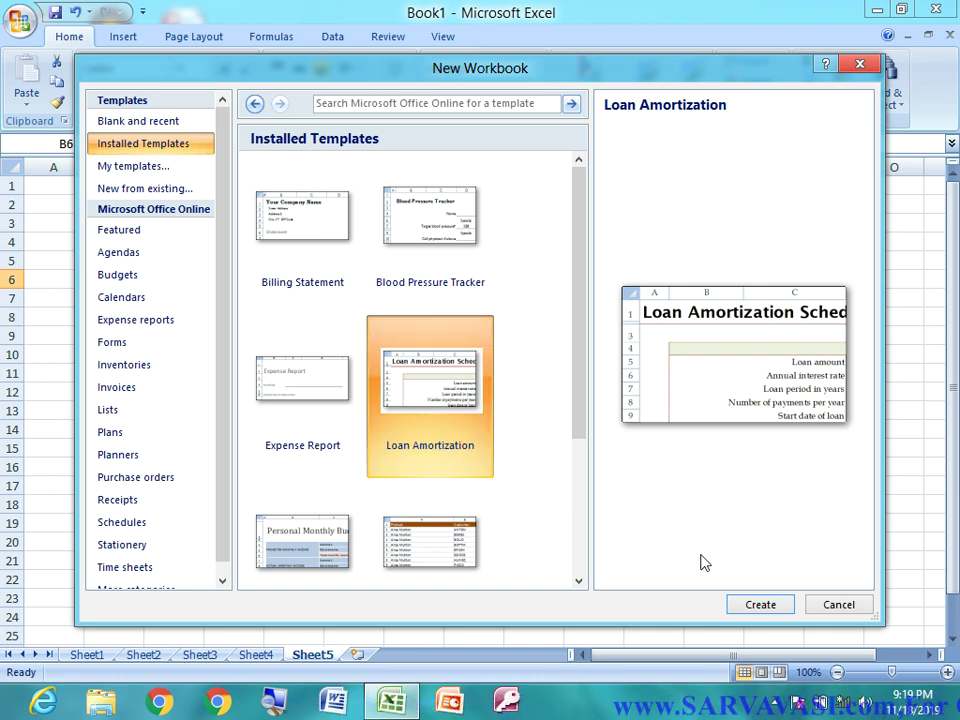
left_click(757, 606)
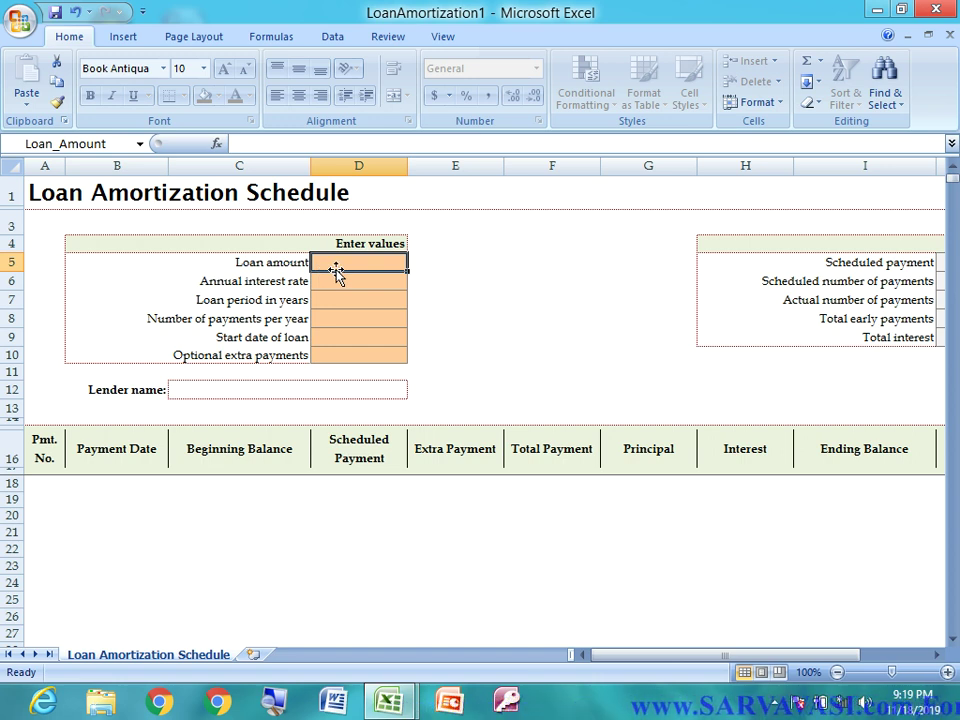
Enter loan amount 500,000, rate 2%, 5 years, 12 payments yearly, start date 1-11-2019
type("500")
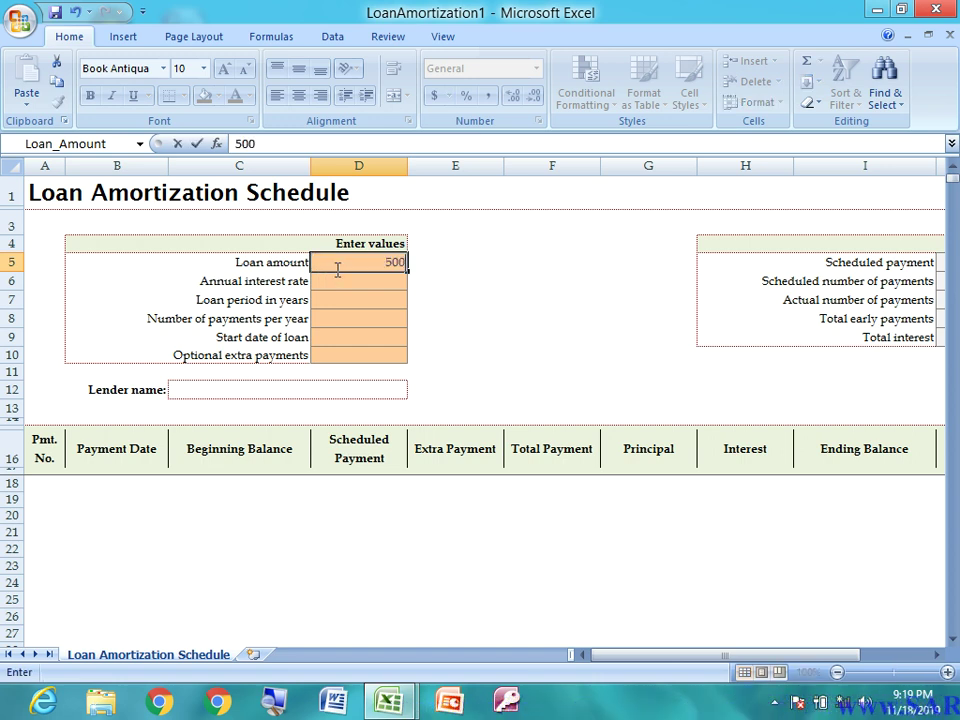
type(",0")
key("Return")
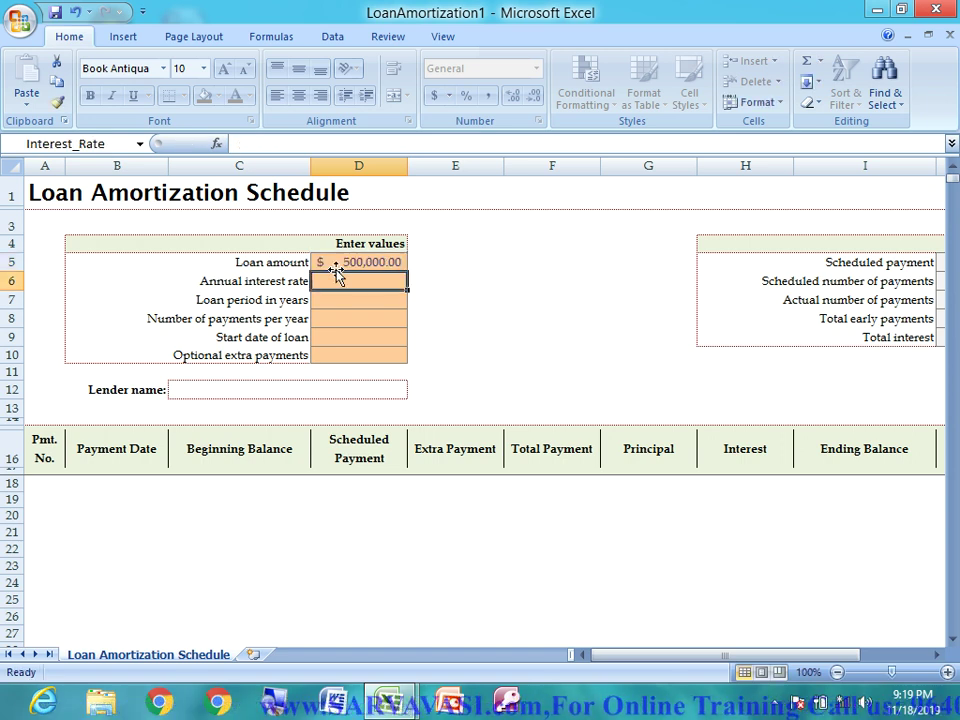
type("2%")
key("Return")
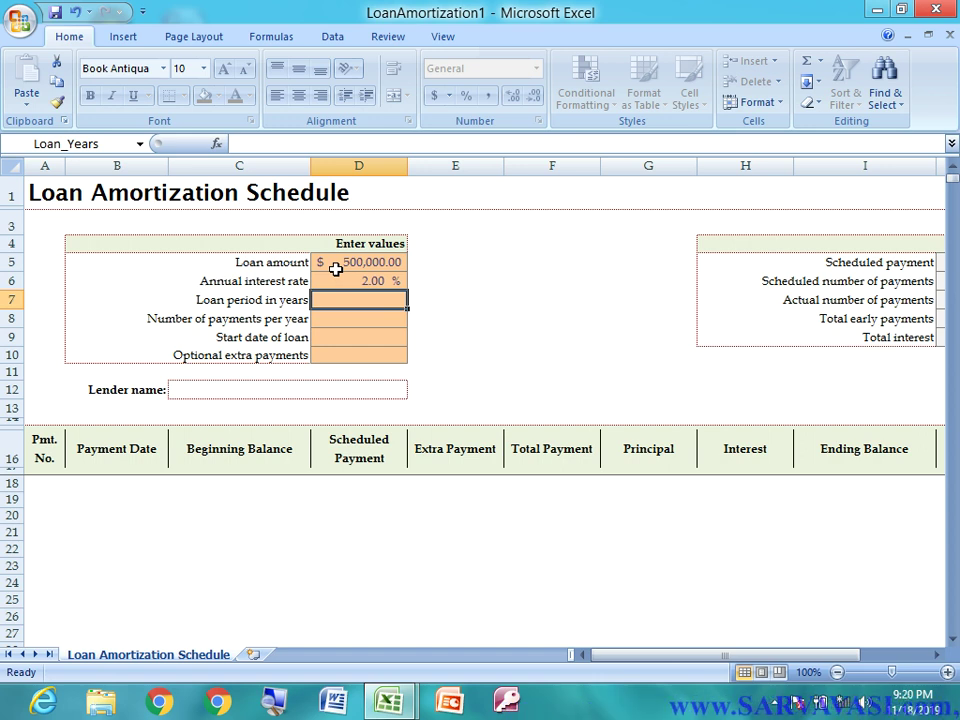
type("5")
key("Return")
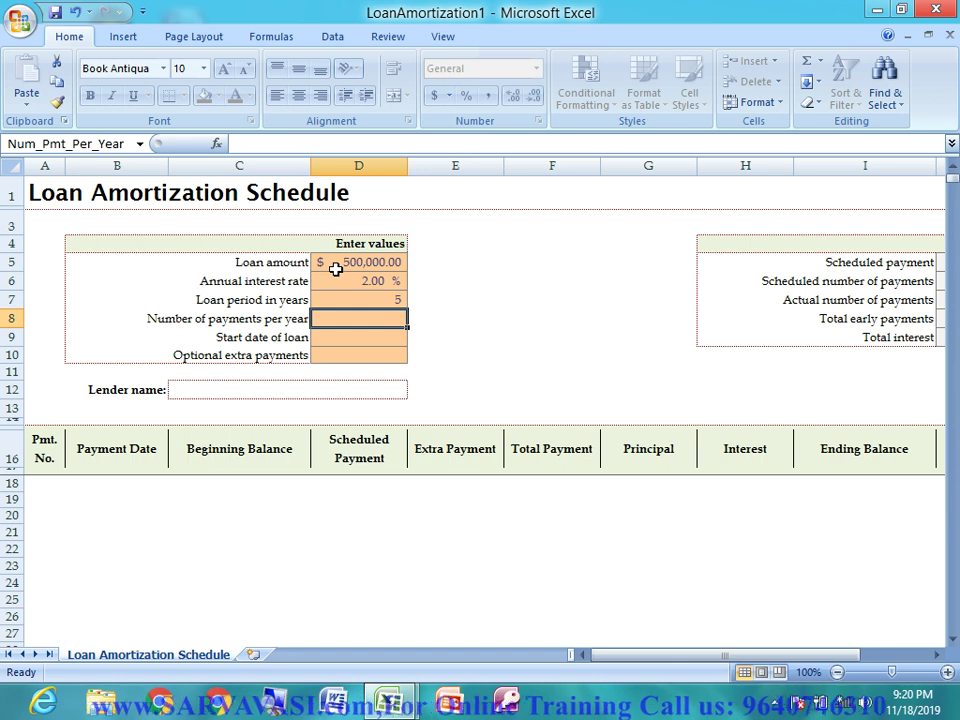
type("12")
key("Return")
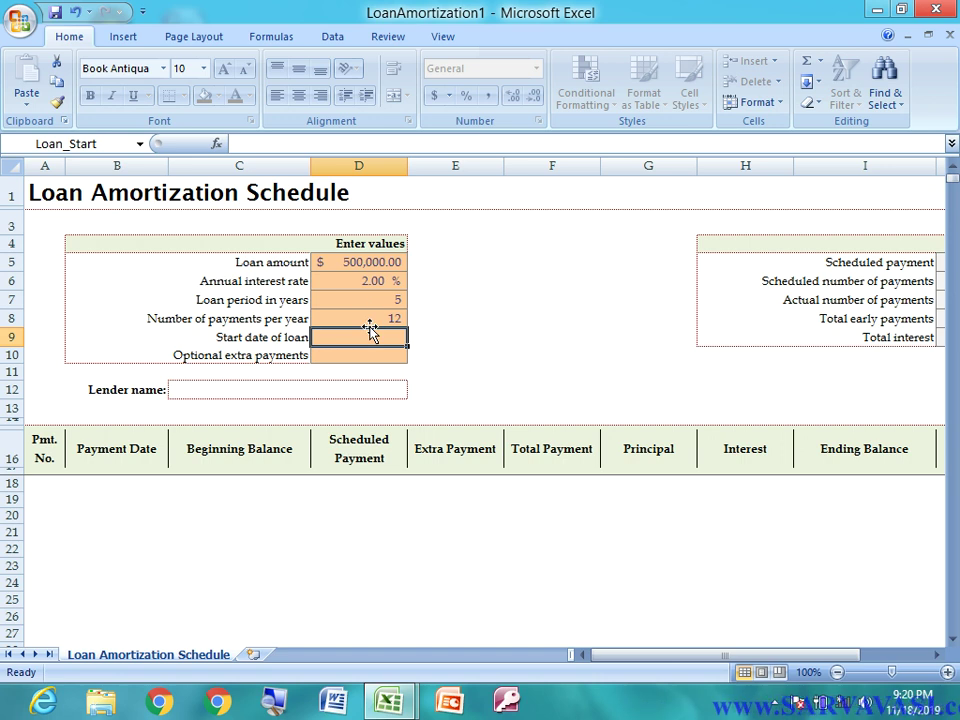
type("1")
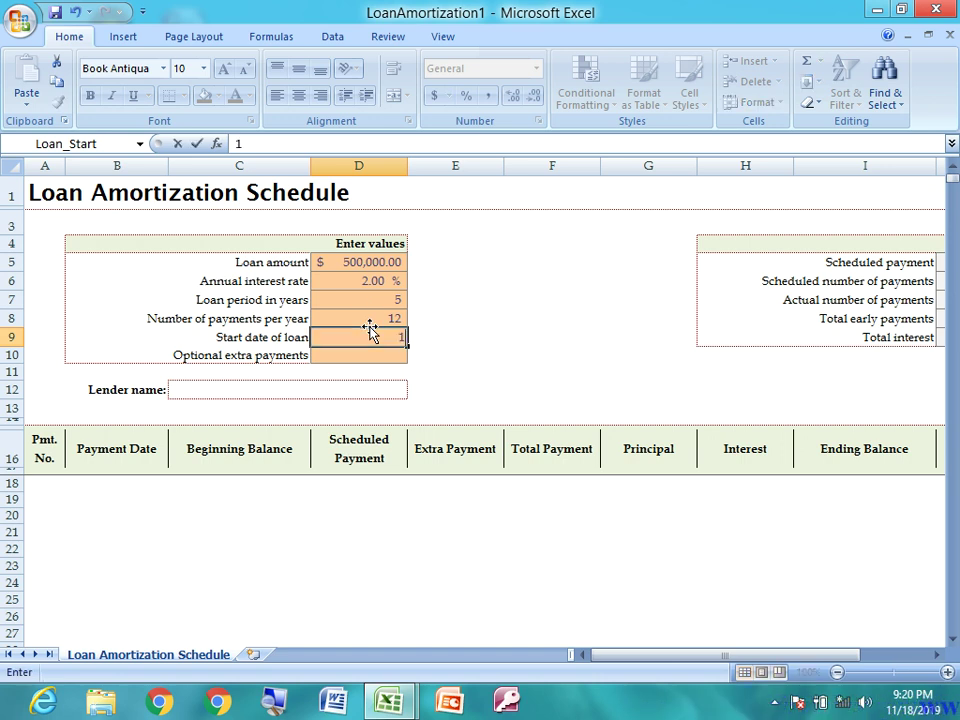
type("-11")
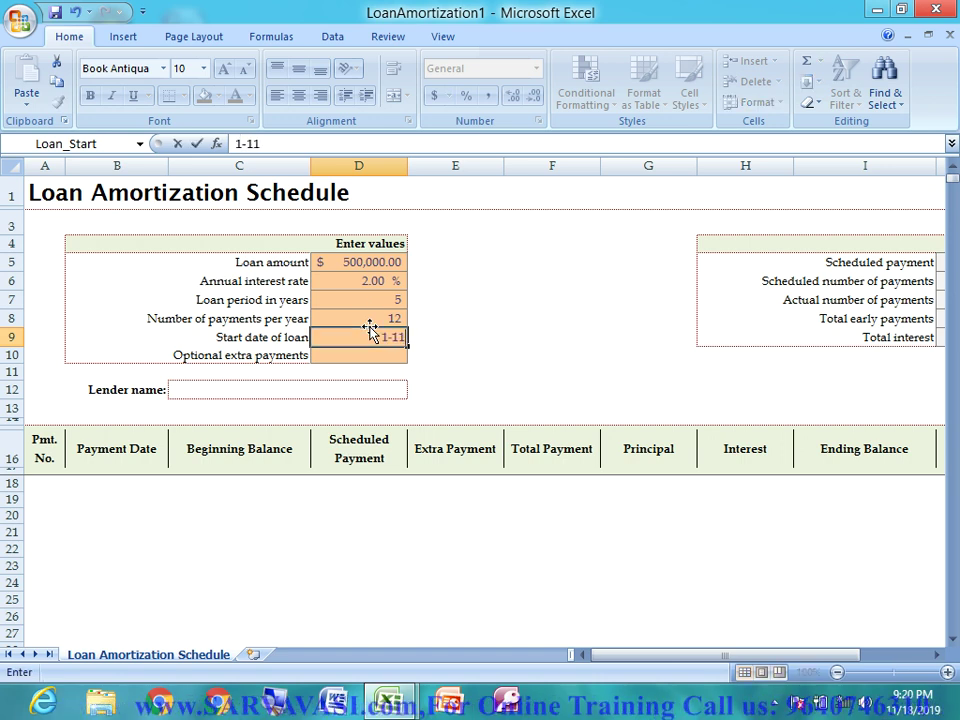
type("-2019")
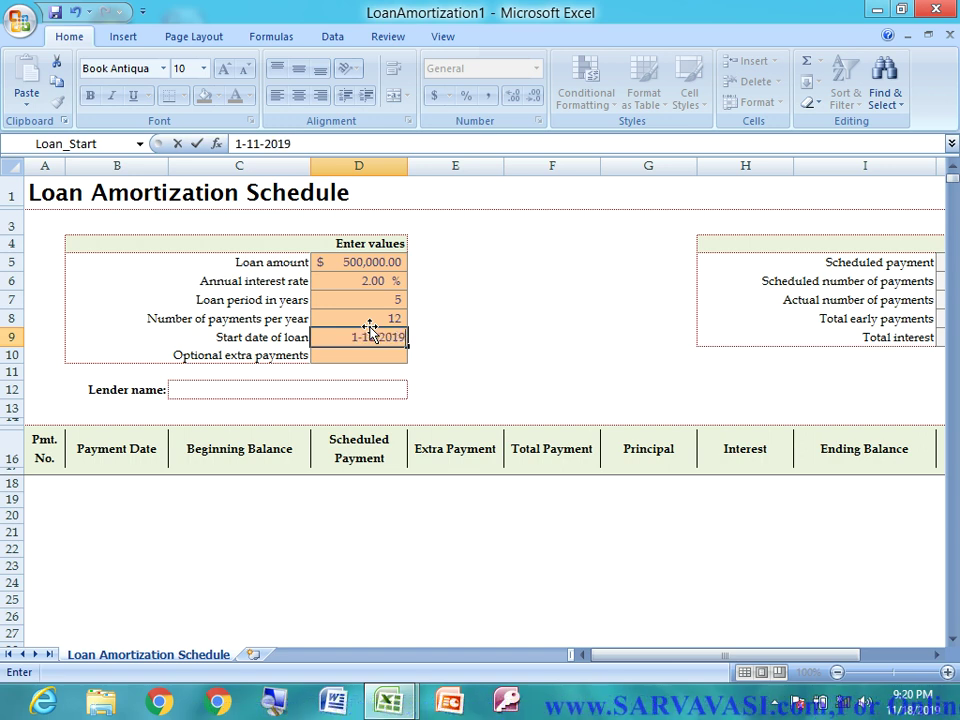
key("Return")
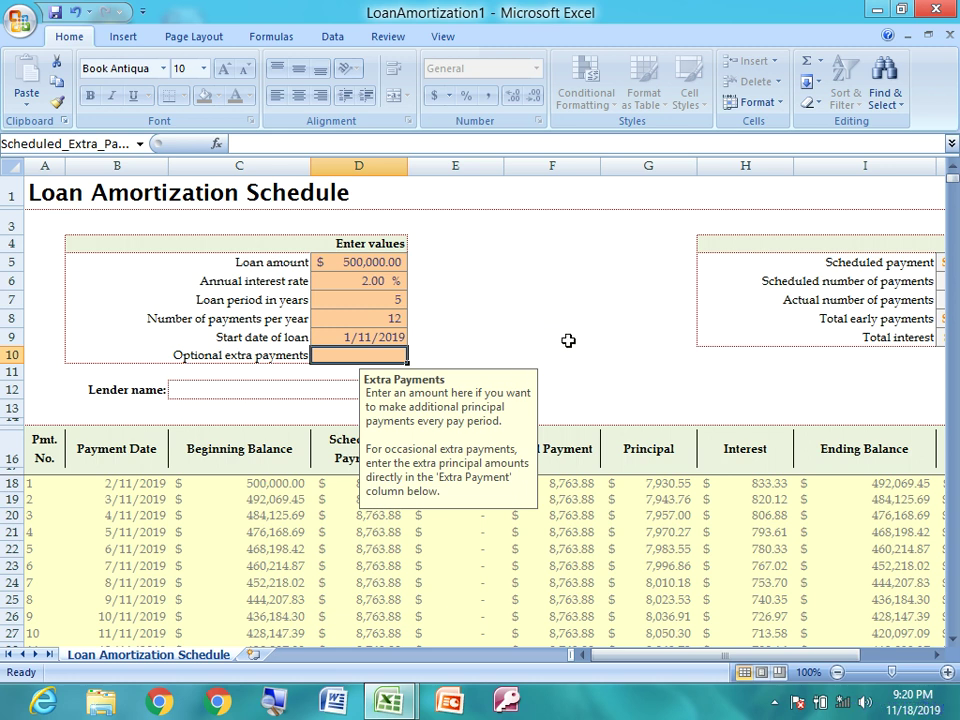
key("Tab")
key("Tab")
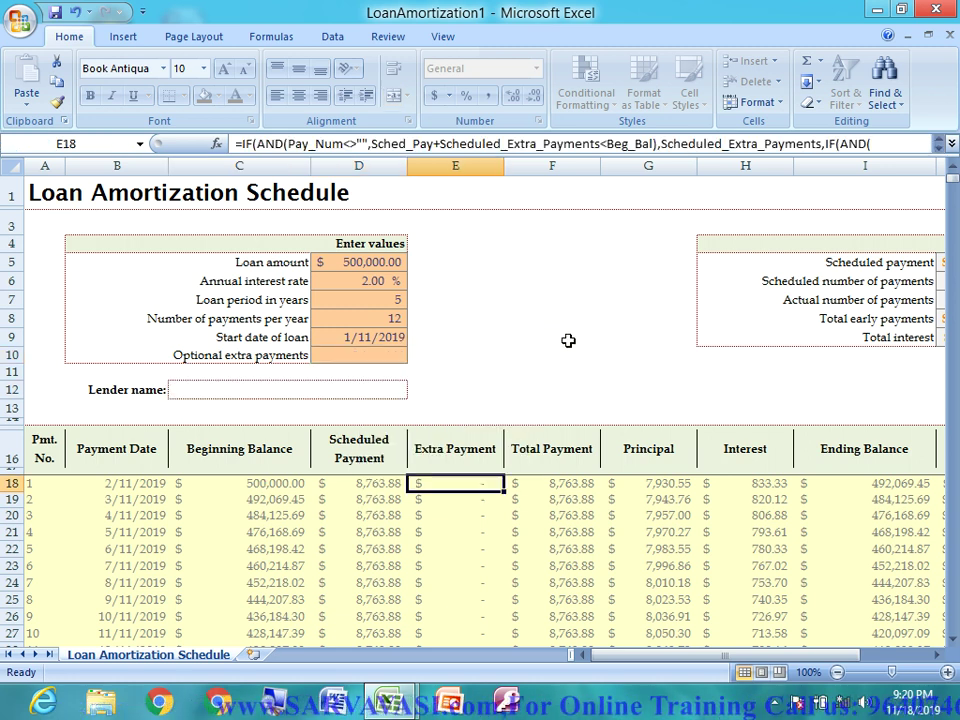
key("shift+Tab")
key("Tab")
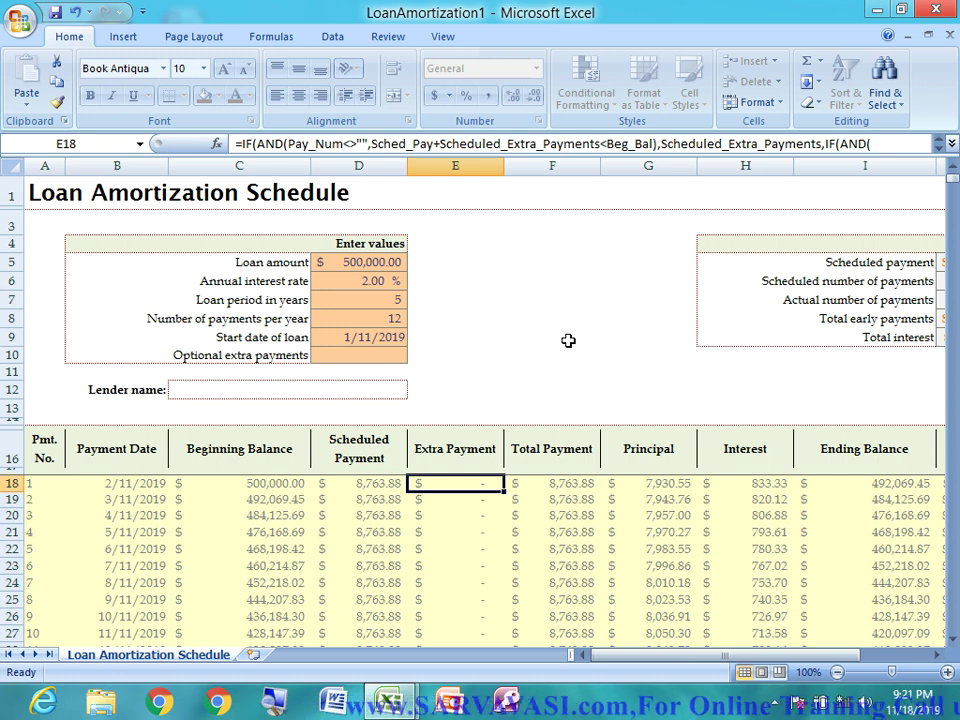
left_click_drag(777, 657, 840, 663)
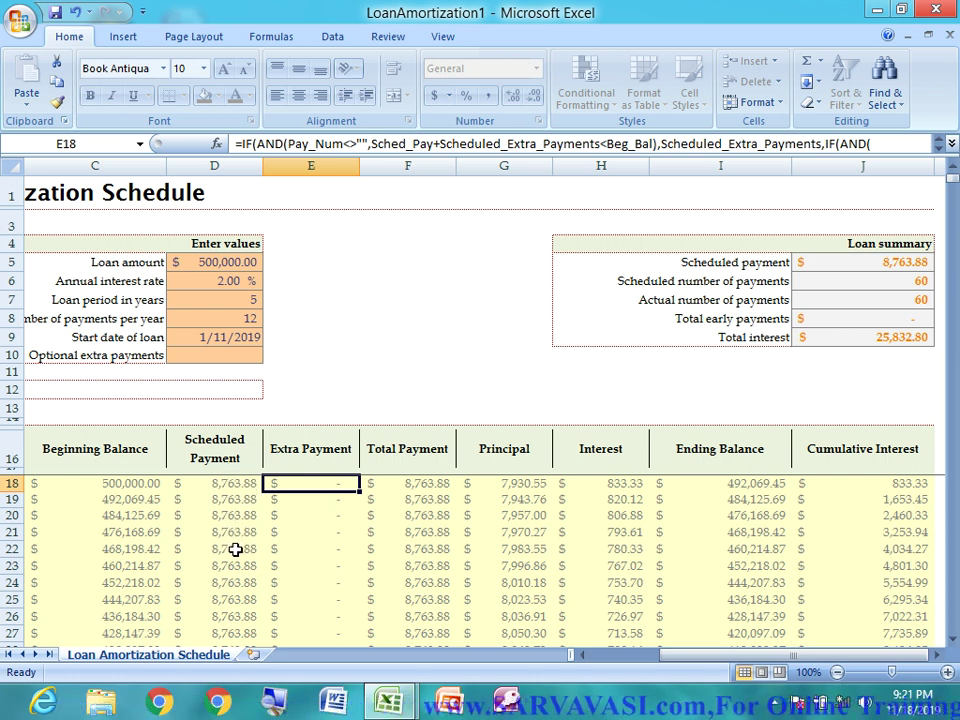
left_click(953, 638)
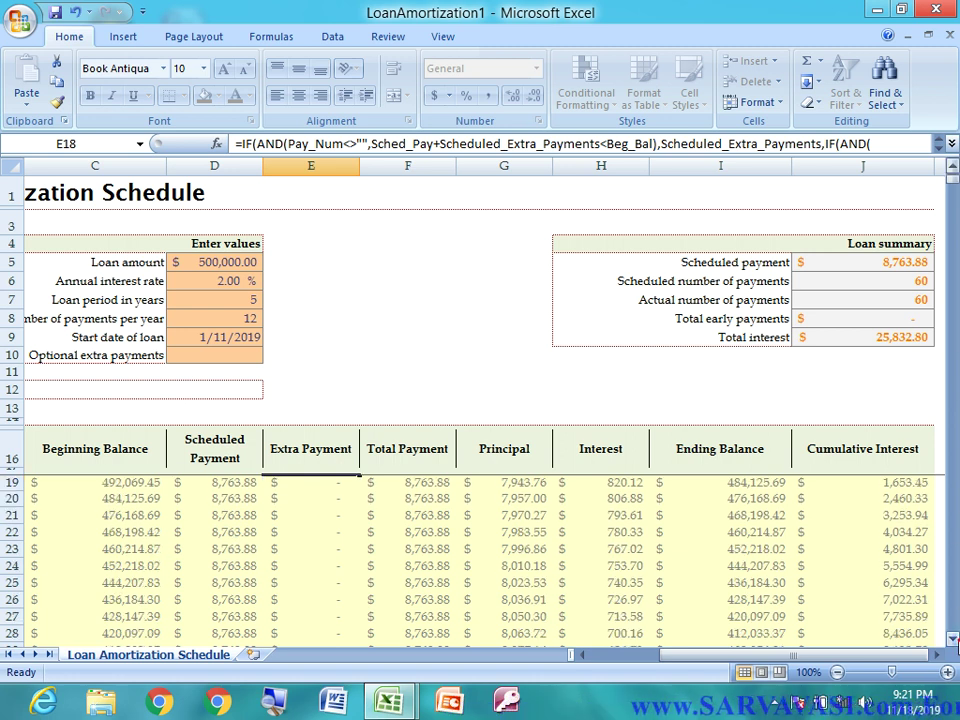
left_click_drag(953, 638, 953, 638)
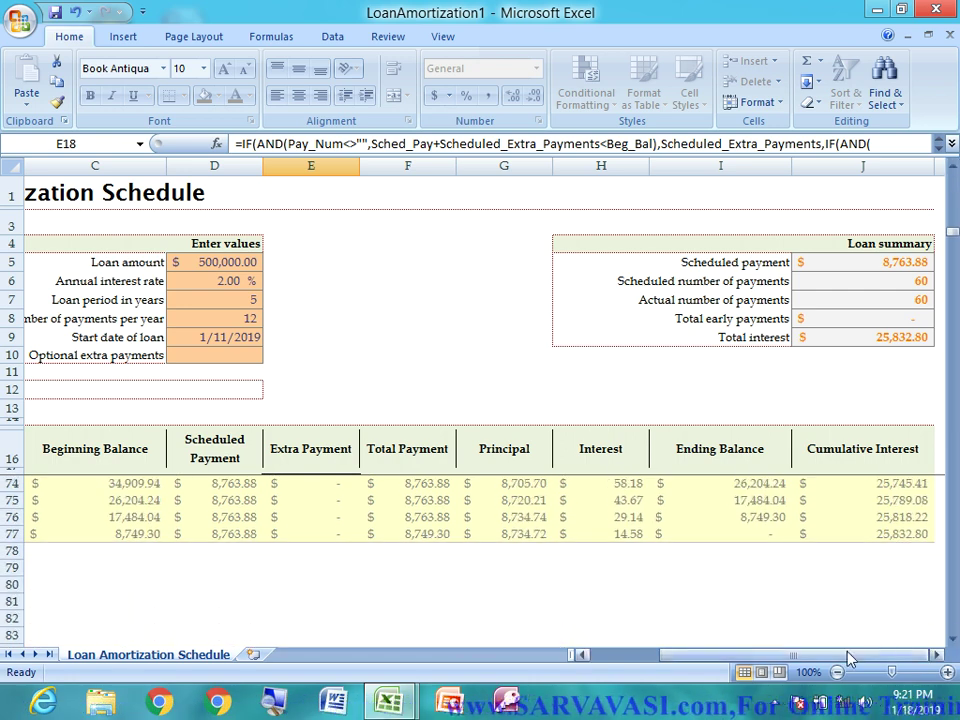
left_click_drag(846, 656, 707, 656)
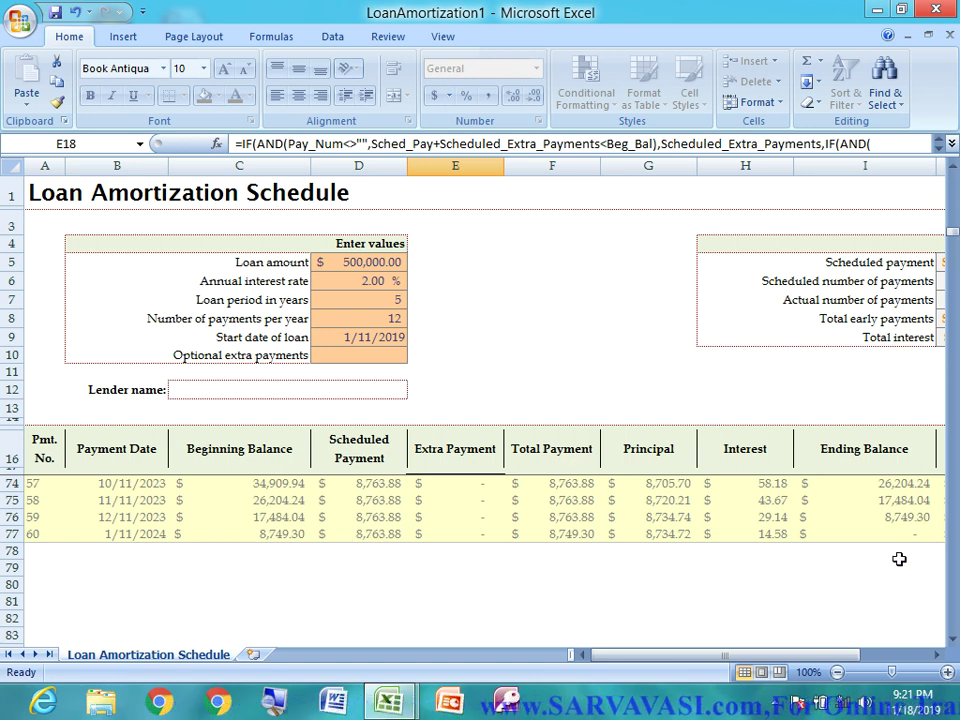
left_click_drag(791, 656, 855, 668)
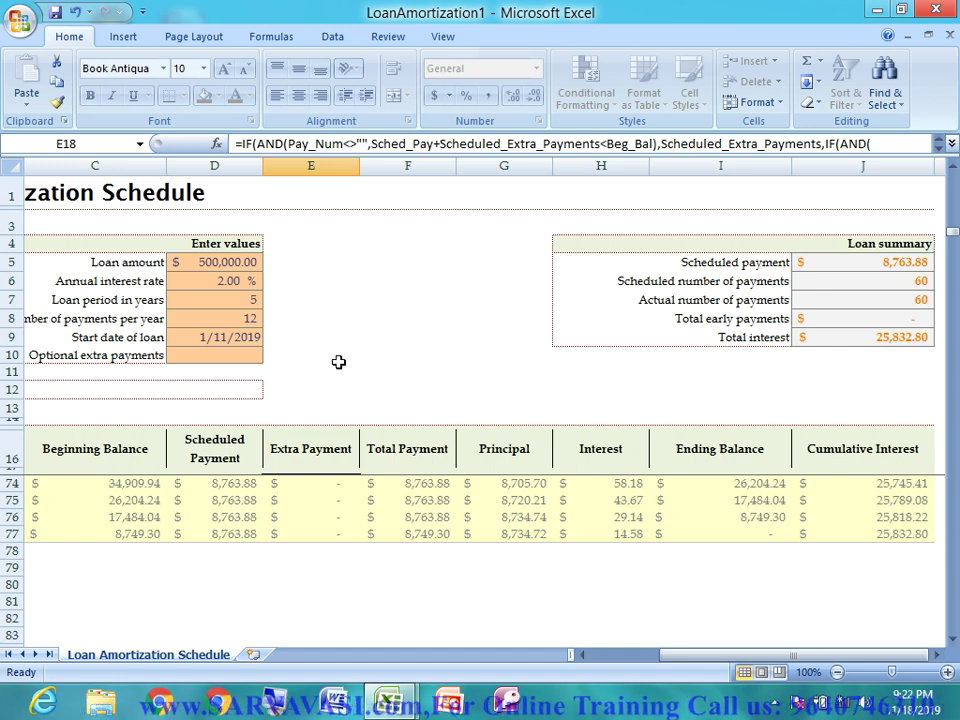
left_click(223, 301)
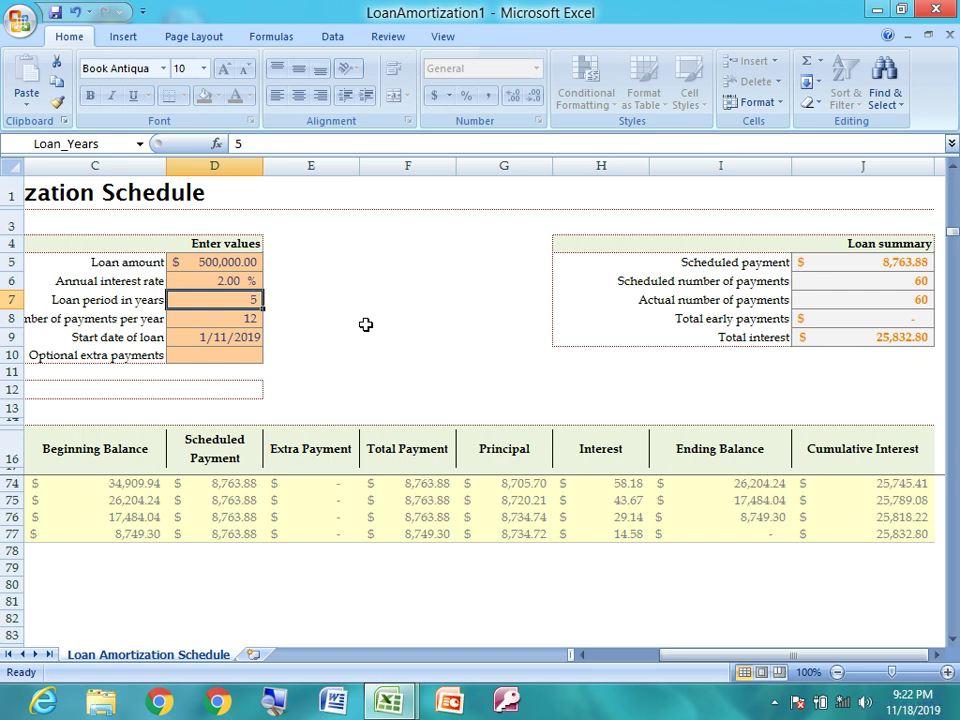
Change the loan amount in D5 to $4,500,000
double_click(203, 262)
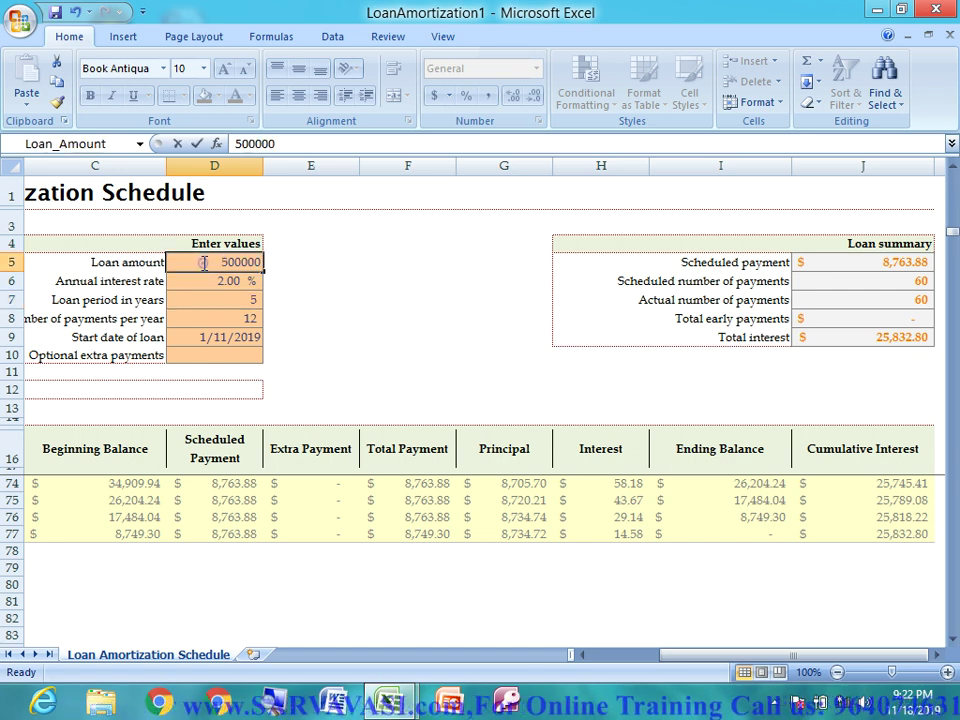
key("Home")
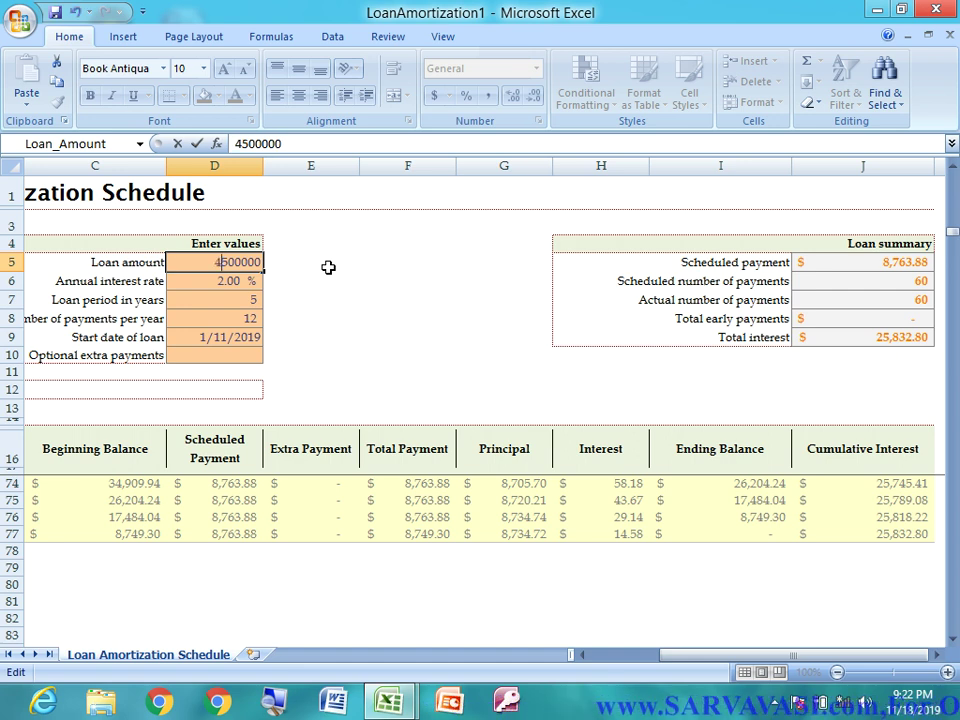
key("Return")
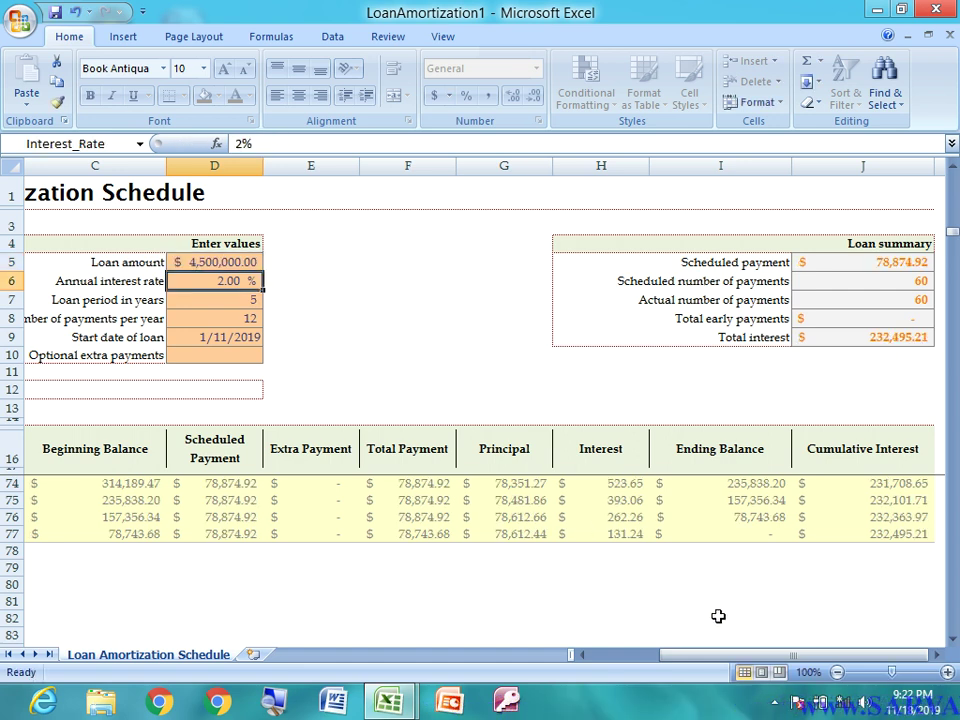
Set the loan period in D7 to 20 years and check the 240-payment schedule's end
left_click(251, 309)
key("BackSpace")
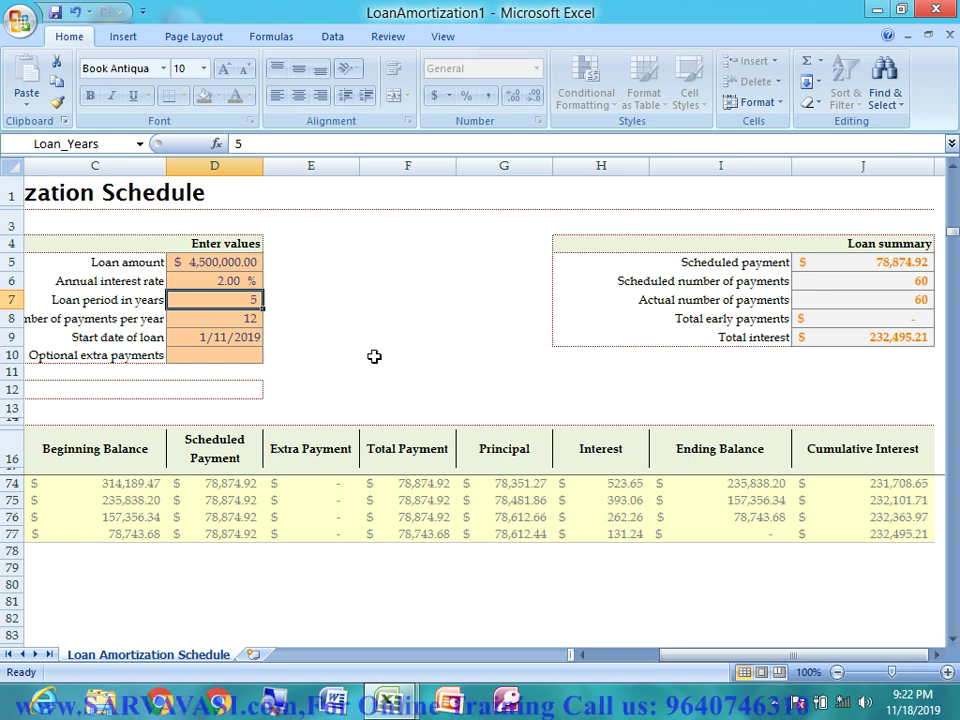
type("20")
key("Return")
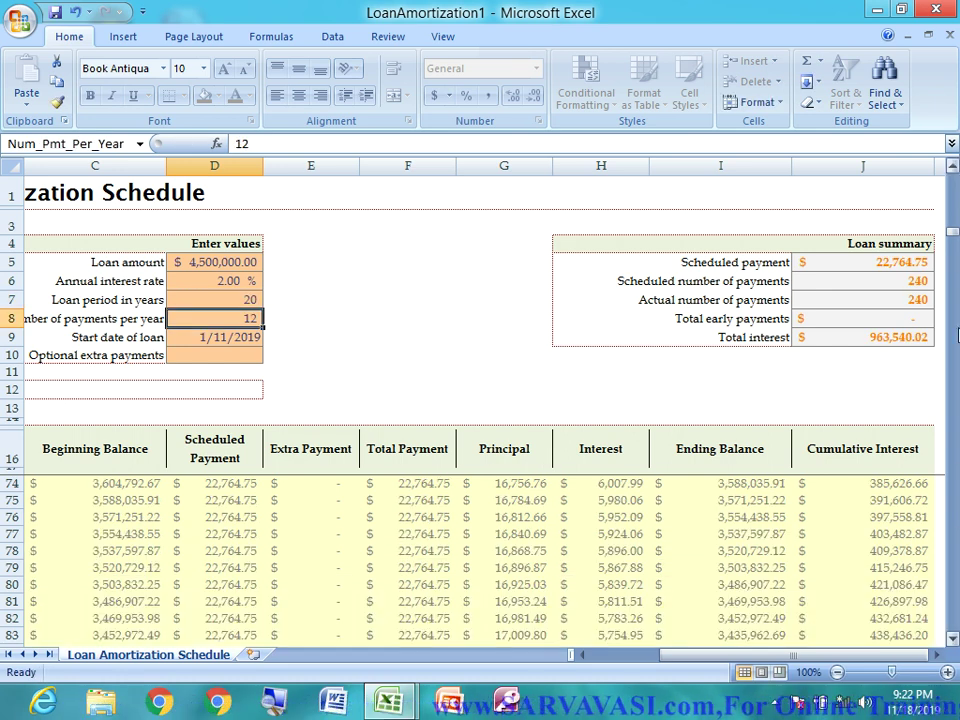
left_click_drag(953, 236, 955, 403)
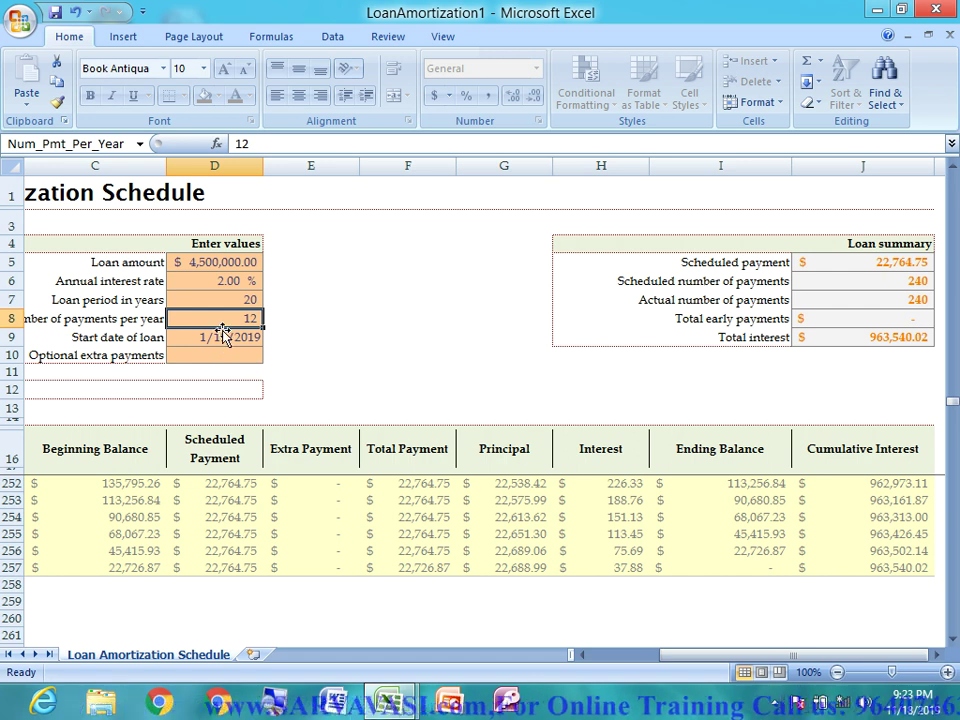
Set 6 payments per year and review the recalculated 120-payment schedule
type("6")
key("Return")
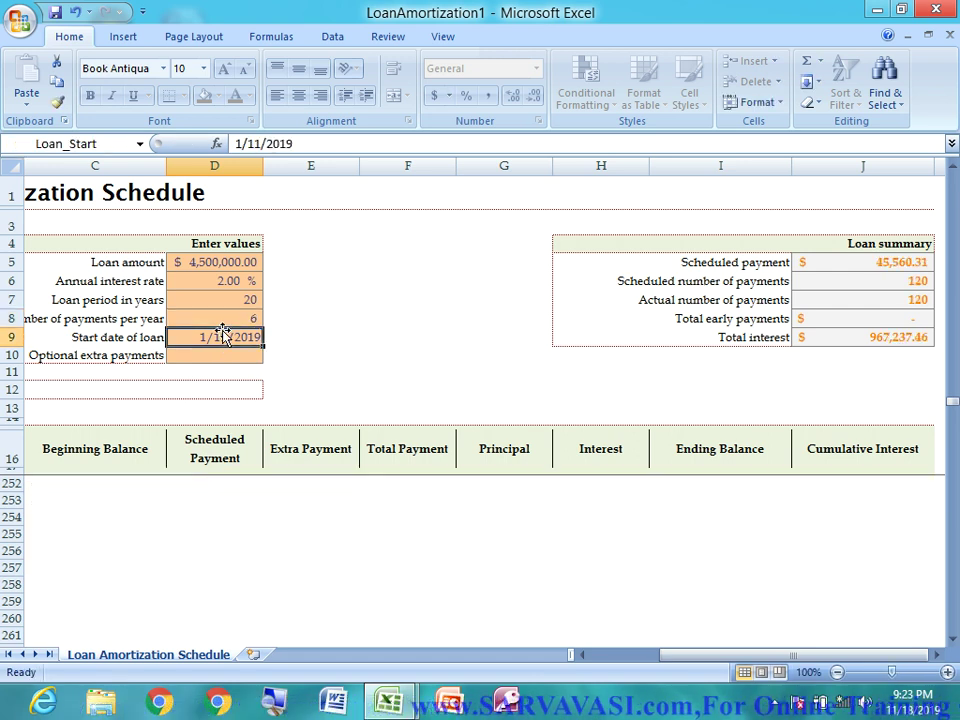
scroll(445, 540, "up", 7)
scroll(439, 552, "up", 7)
scroll(439, 552, "up", 9)
scroll(510, 563, "up", 9)
scroll(521, 538, "up", 6)
scroll(523, 536, "up", 7)
scroll(523, 553, "down", 3)
scroll(600, 558, "down", 3)
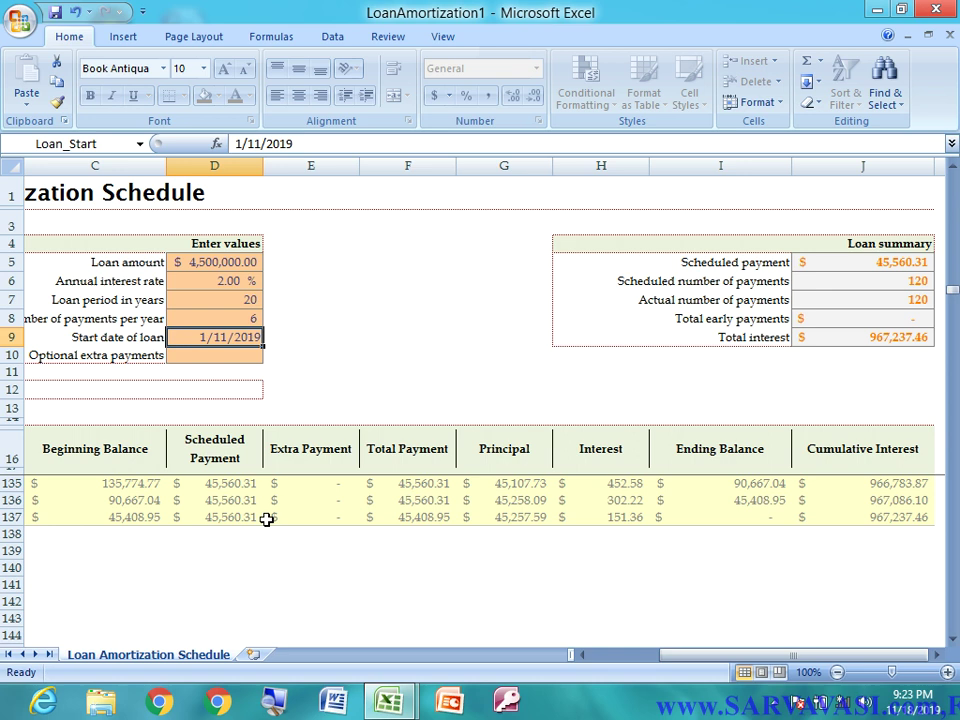
left_click(222, 298)
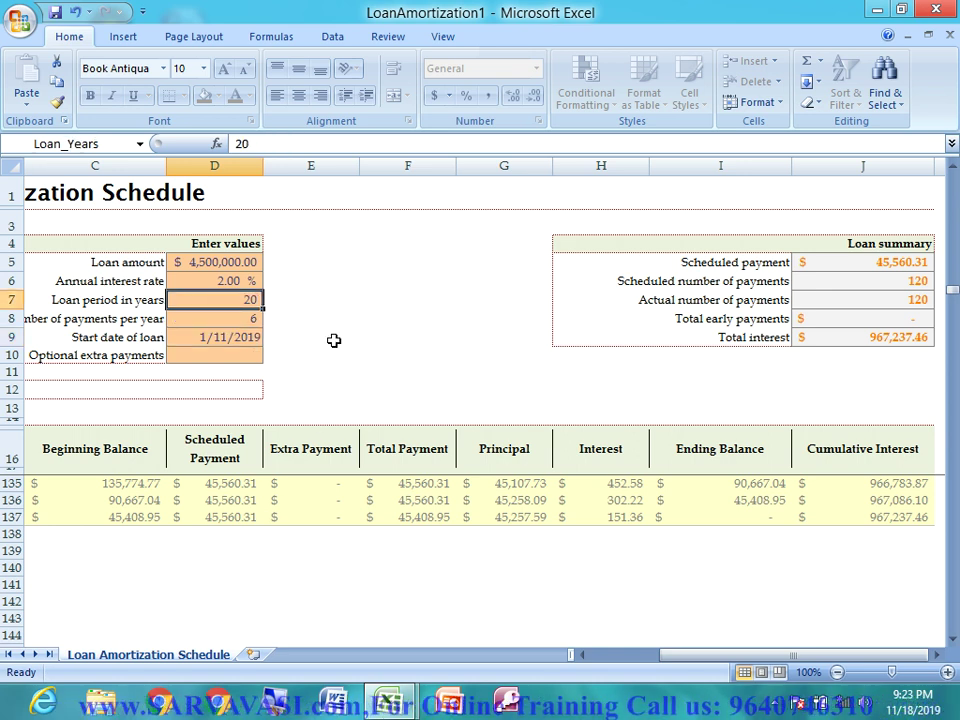
Try a 50-year loan period, retry after the rejection, and enter 40 years instead
type("580")
key("BackSpace")
key("BackSpace")
type("0")
key("Return")
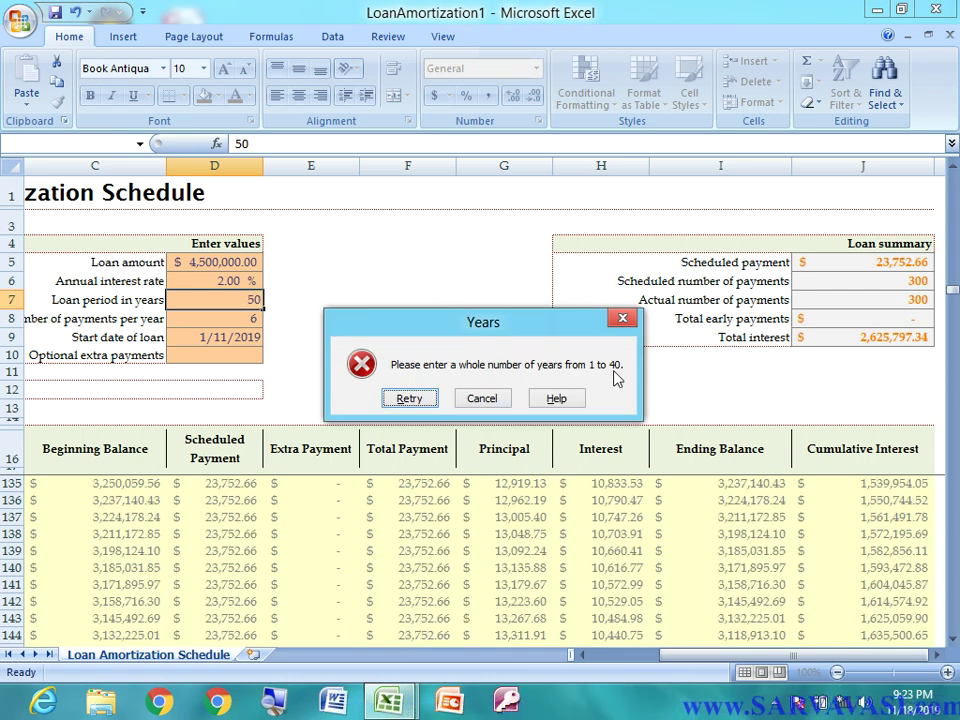
left_click(410, 398)
type("40")
key("Return")
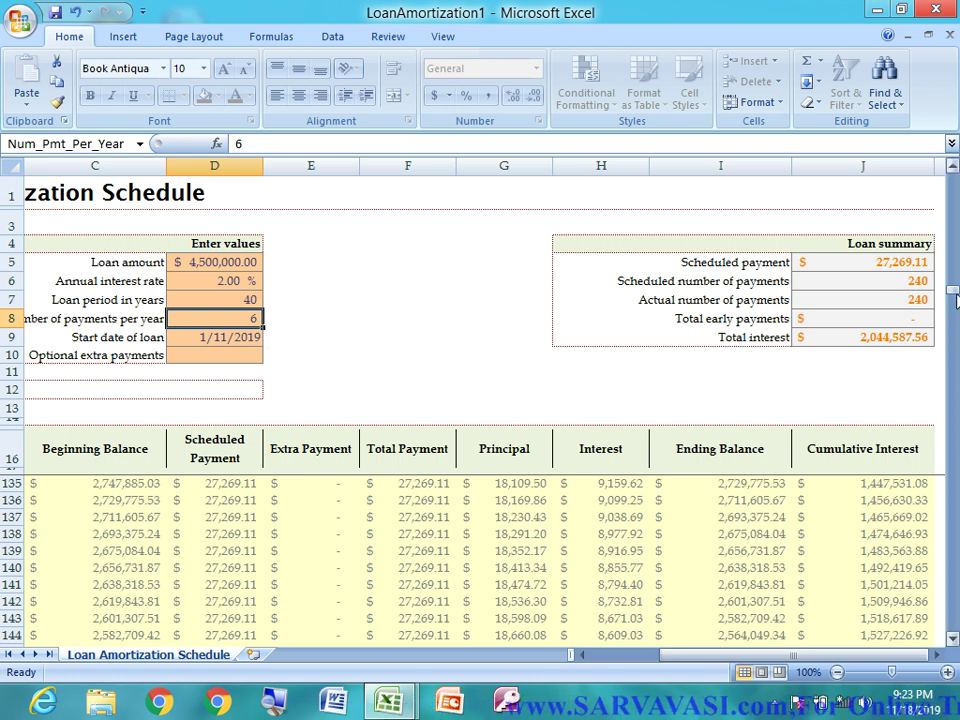
left_click_drag(956, 296, 956, 398)
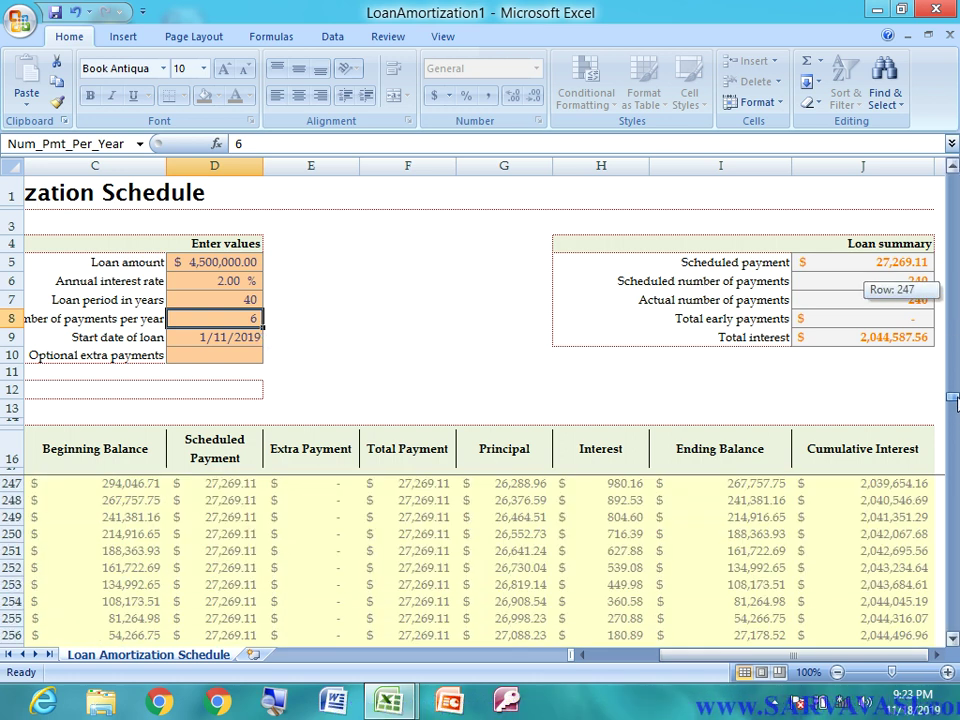
left_click_drag(956, 398, 956, 403)
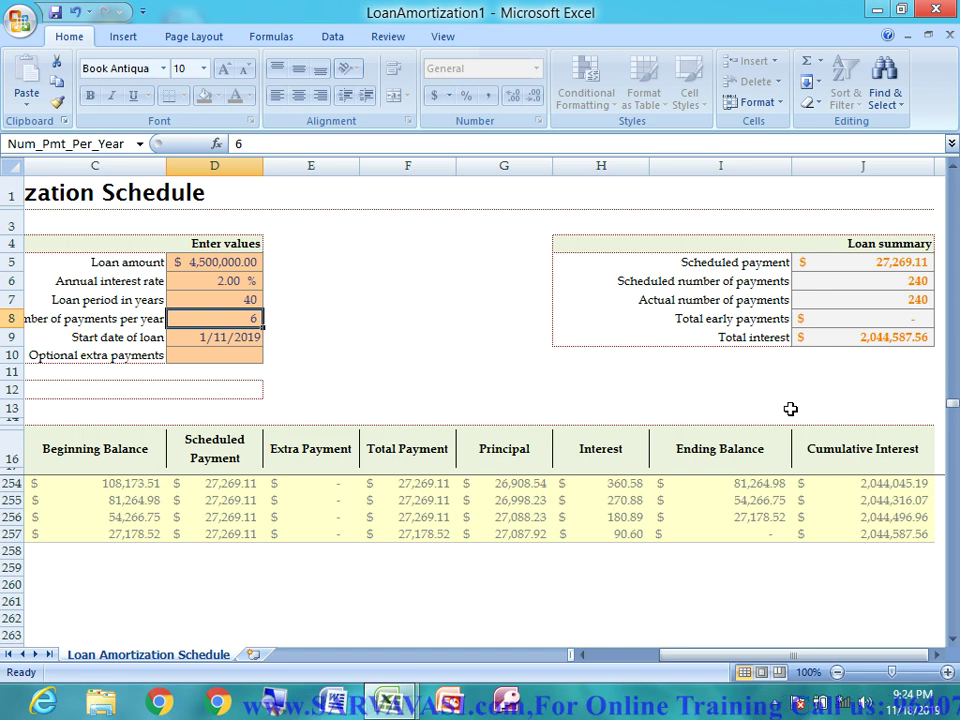
scroll(650, 497, "up", 6)
scroll(650, 497, "up", 8)
scroll(650, 497, "up", 11)
scroll(650, 497, "up", 12)
scroll(651, 496, "up", 8)
scroll(651, 496, "up", 8)
scroll(651, 496, "up", 15)
scroll(651, 496, "up", 9)
scroll(651, 496, "up", 2)
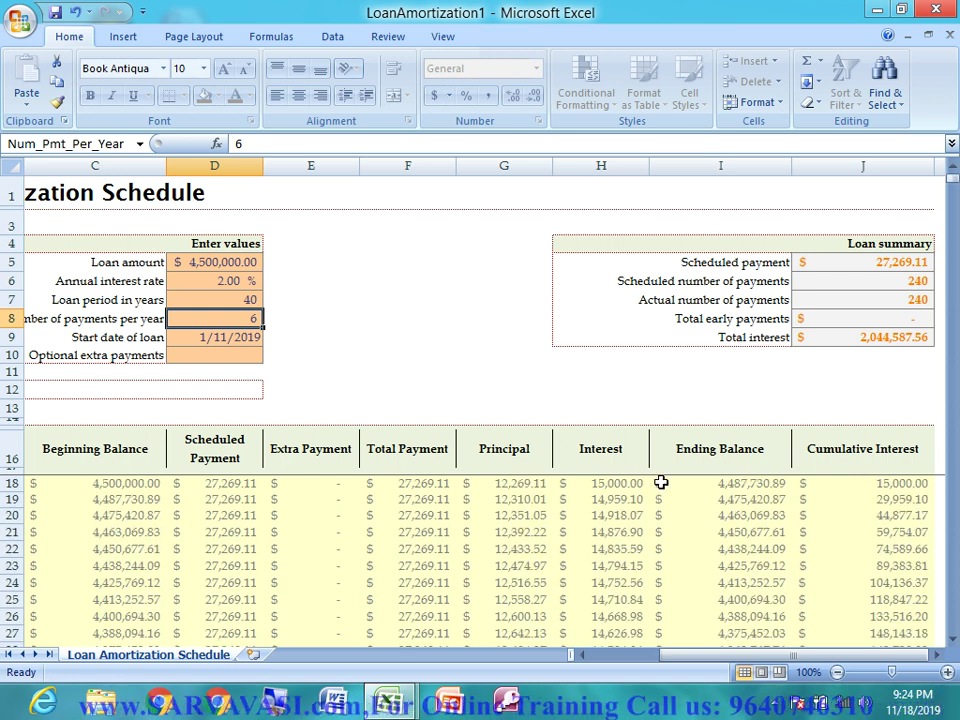
Create PersonalMonthlyBudget1 from the installed Personal Monthly Budget template after previewing other templates
left_click(19, 19)
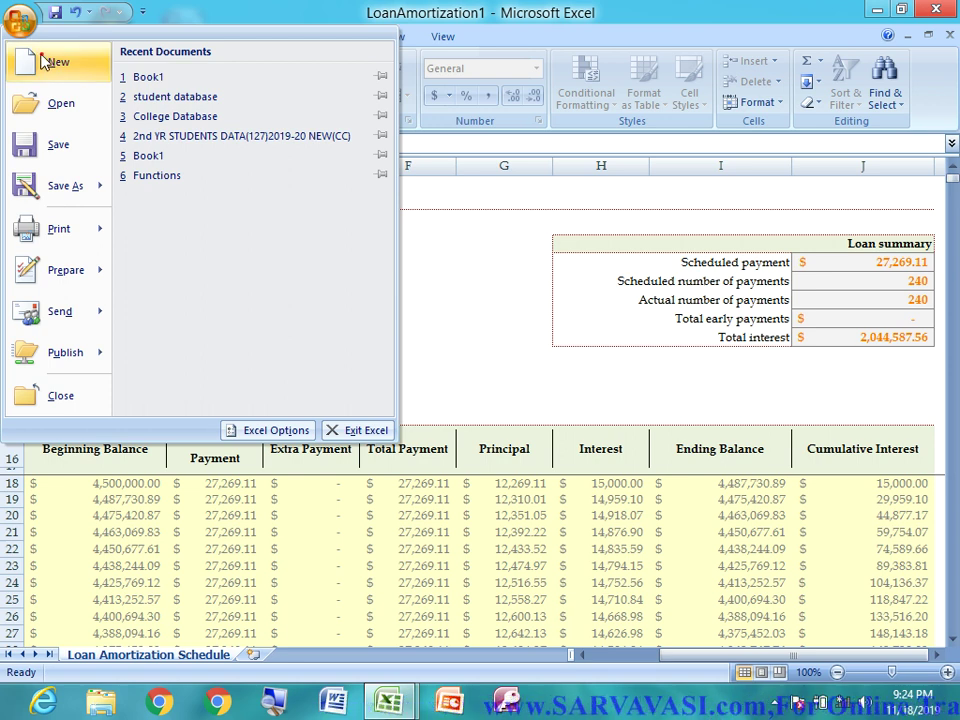
left_click(44, 62)
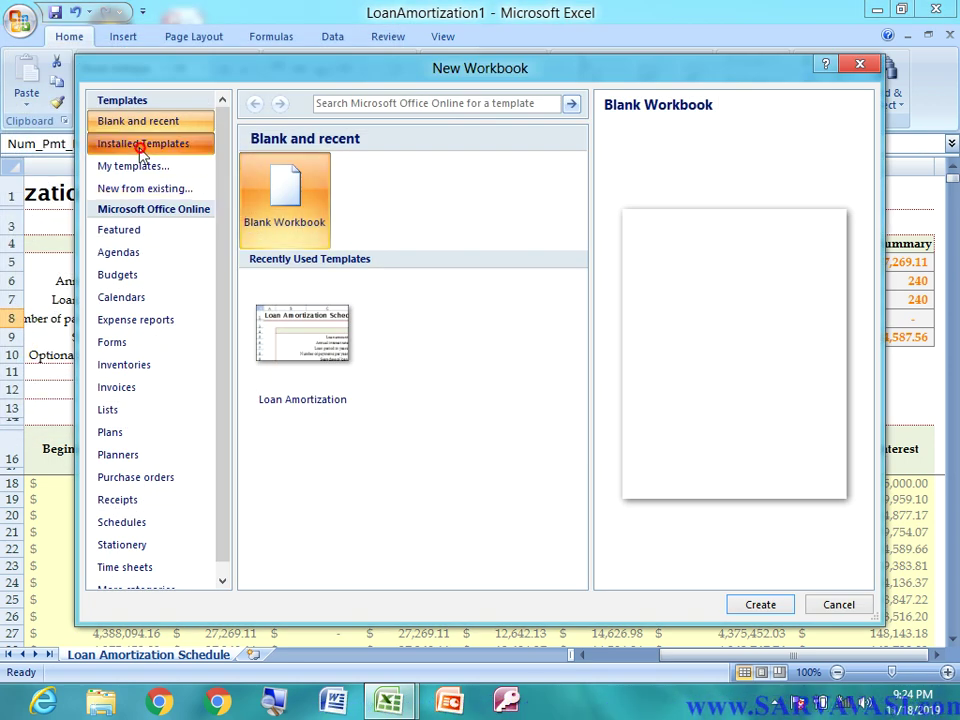
left_click(141, 146)
left_click(345, 423)
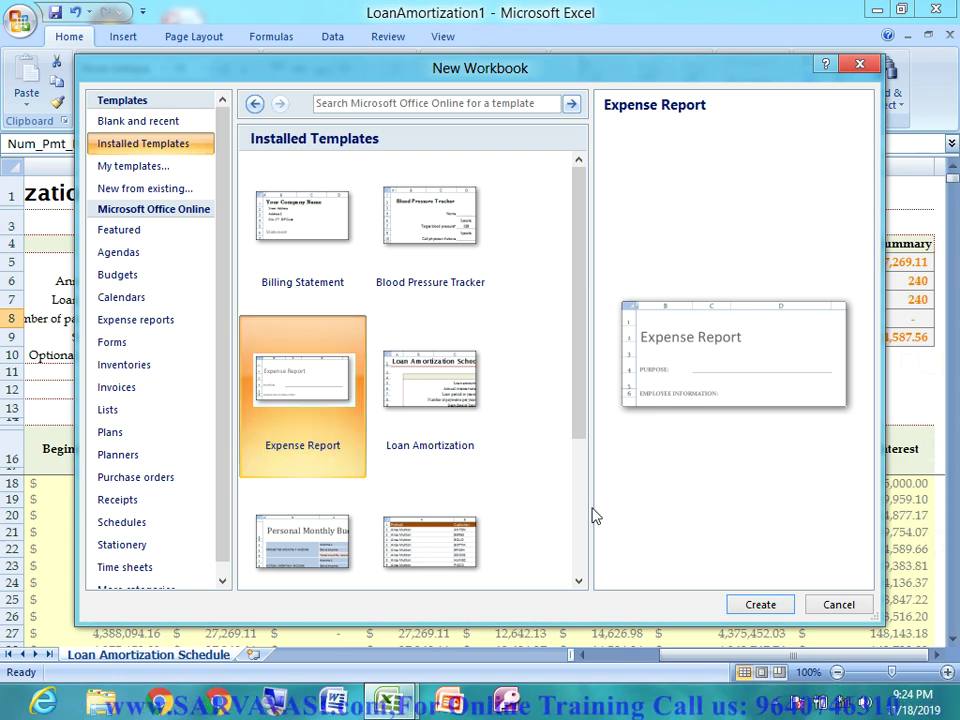
left_click(308, 233)
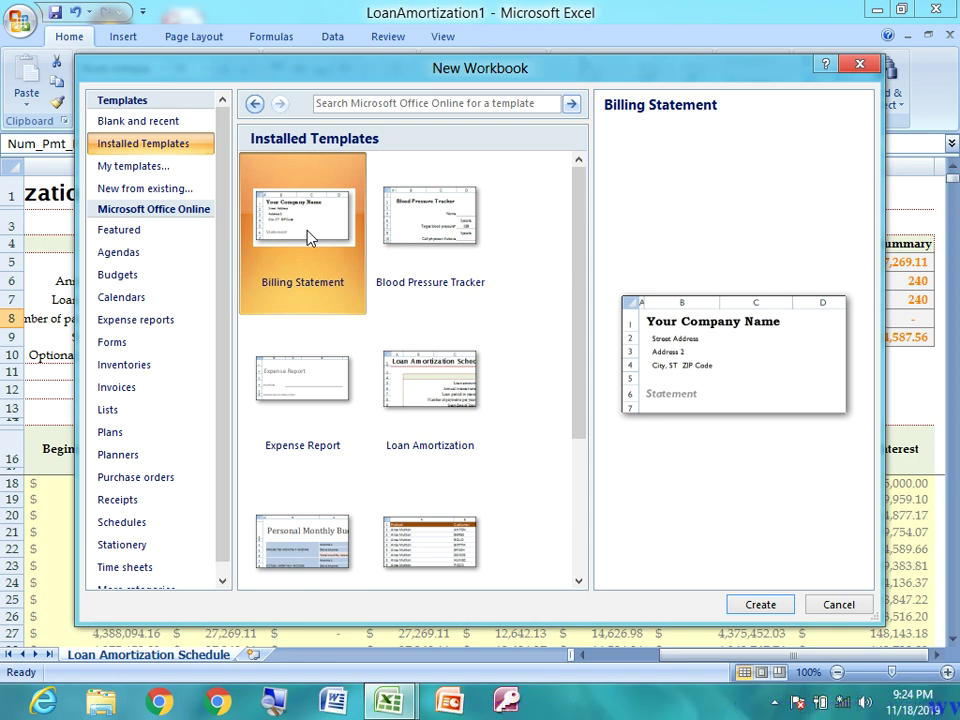
scroll(410, 420, "down", 3)
scroll(418, 428, "down", 1)
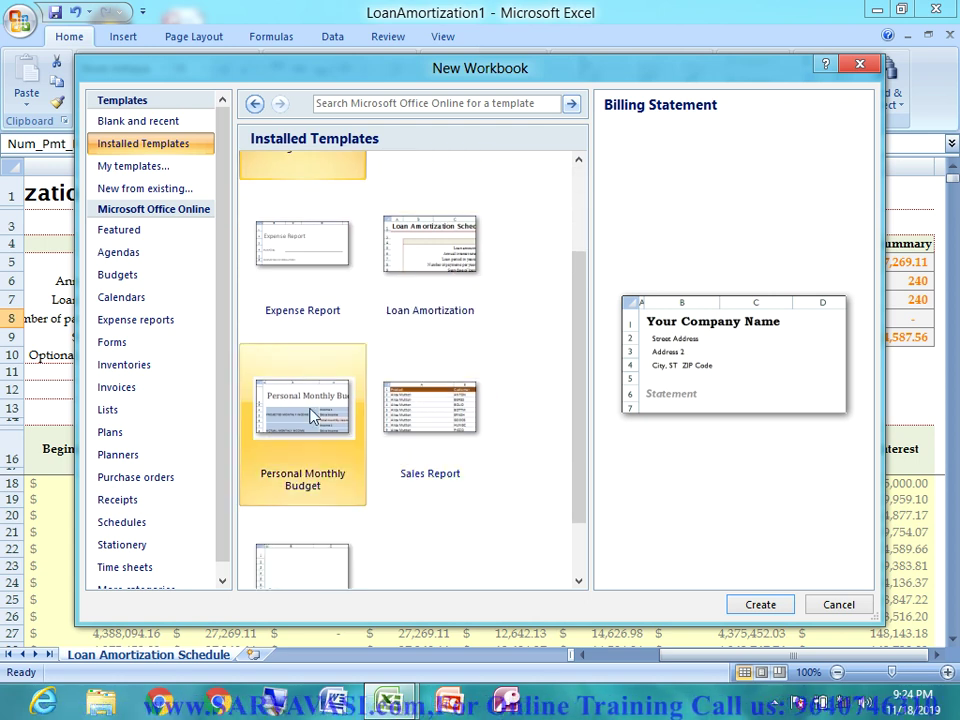
scroll(426, 428, "down", 2)
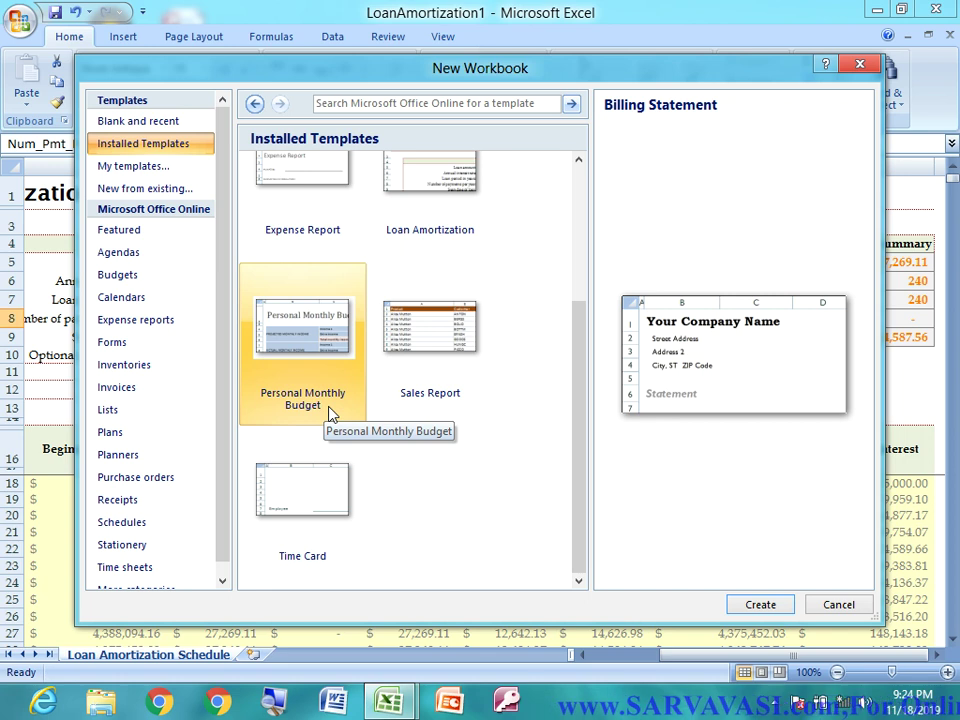
left_click(330, 413)
left_click(756, 605)
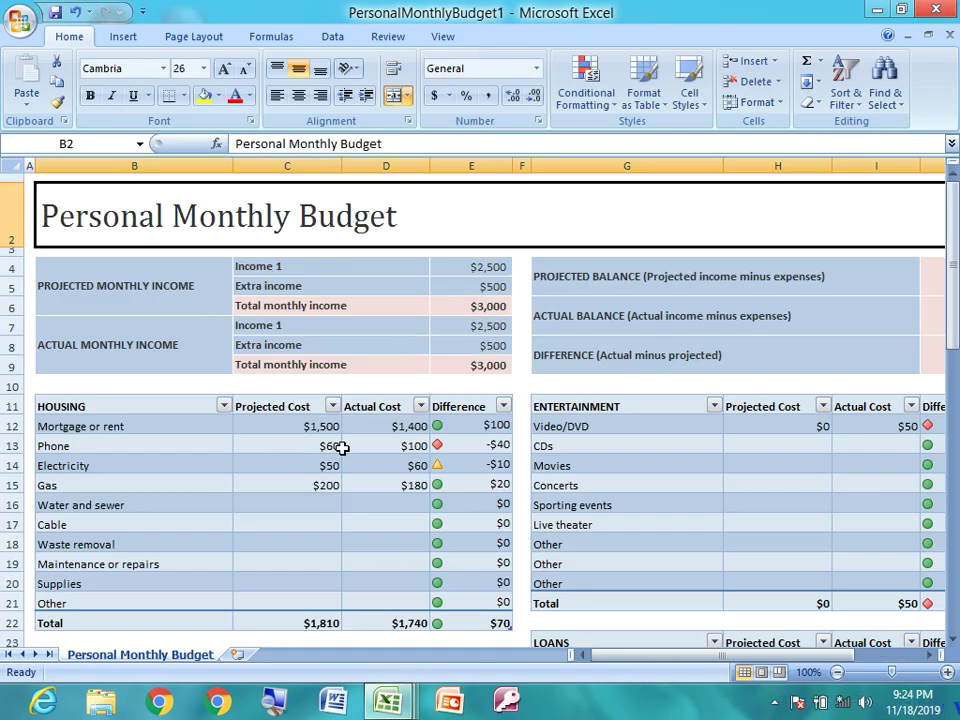
scroll(744, 598, "down", 1)
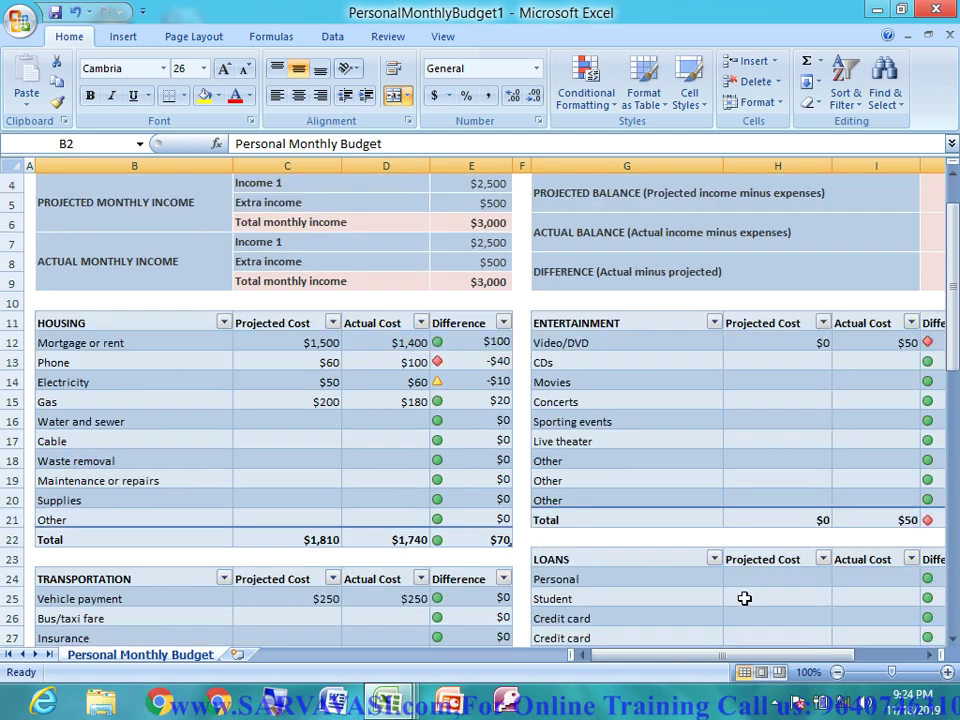
scroll(744, 598, "up", 1)
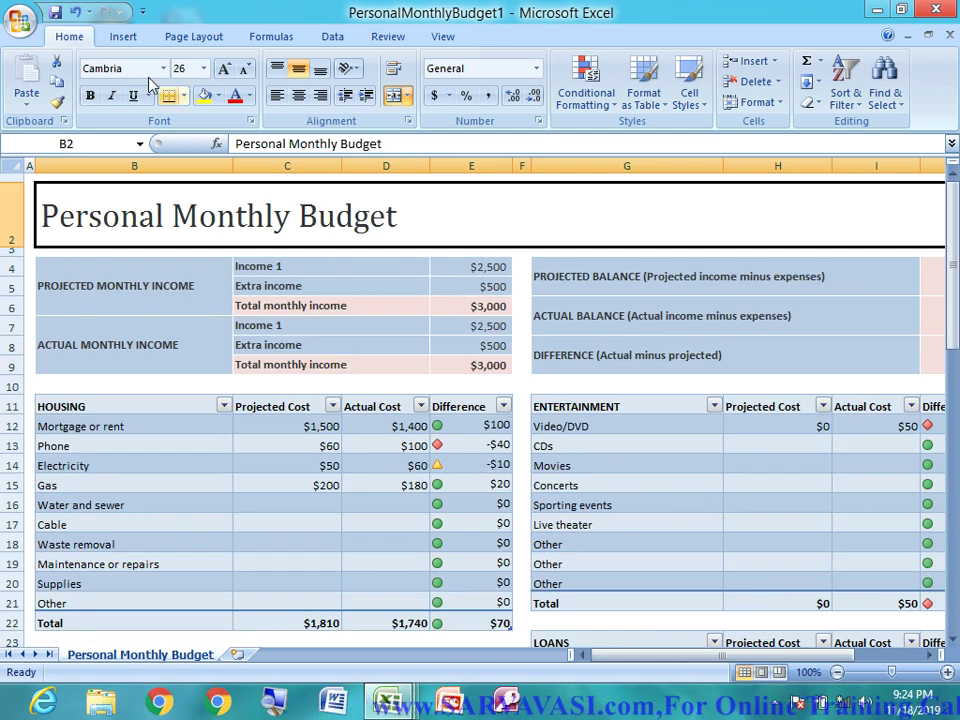
left_click(20, 20)
left_click(58, 60)
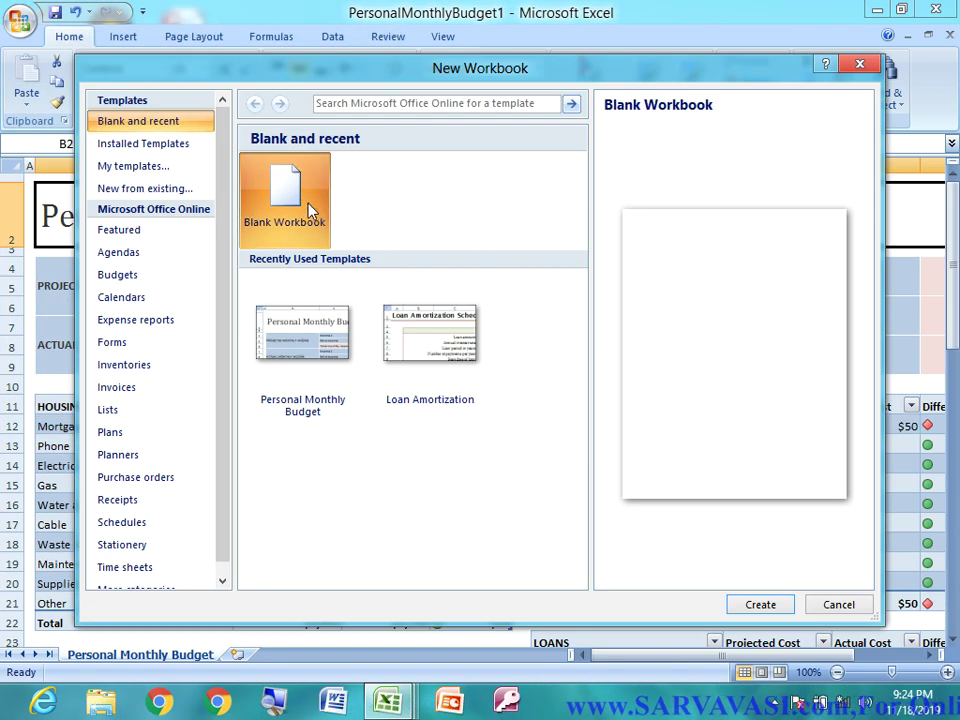
left_click(167, 145)
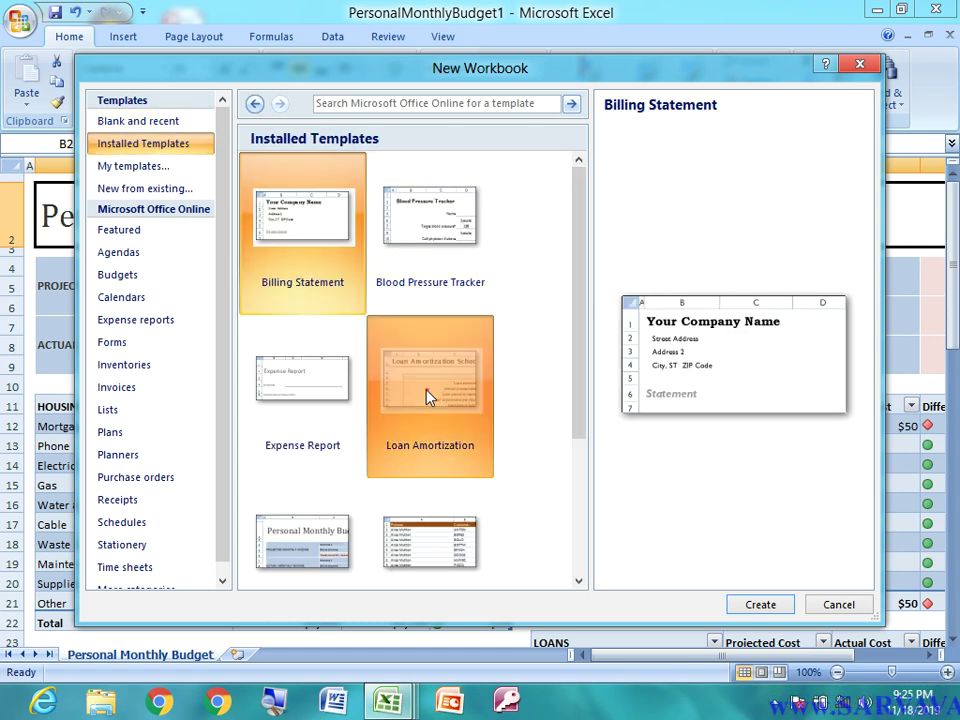
left_click(428, 397)
left_click(321, 402)
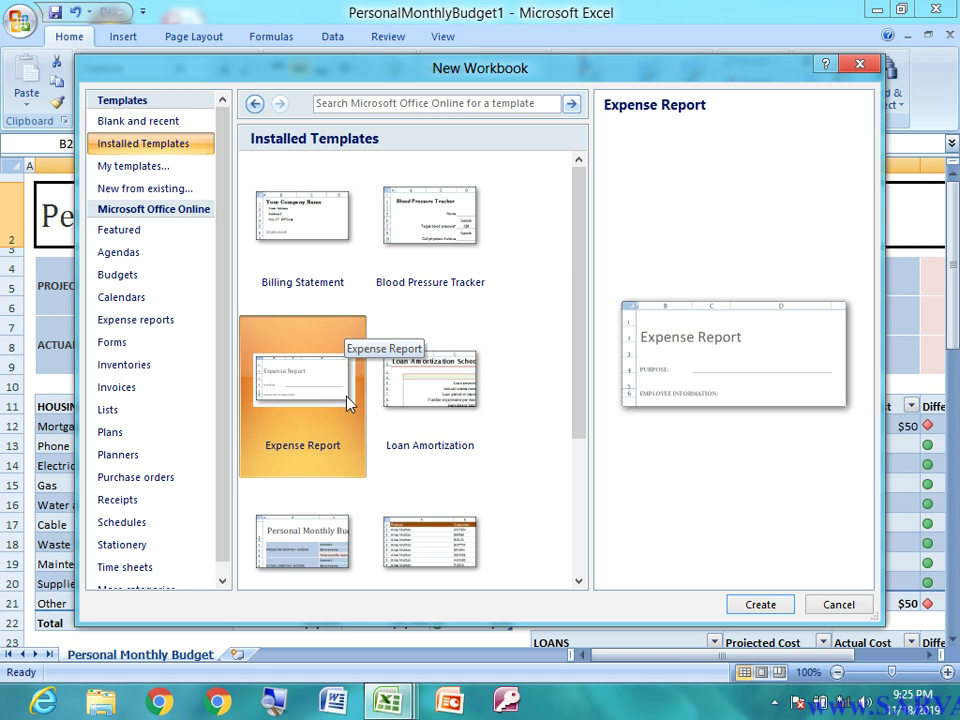
scroll(392, 443, "down", 3)
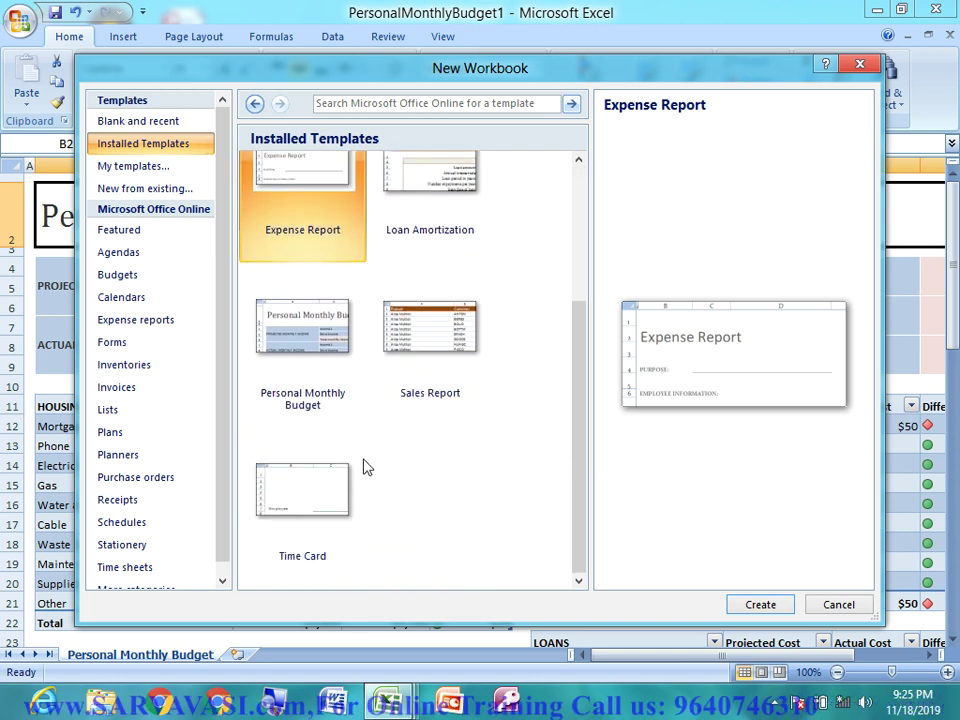
left_click(838, 605)
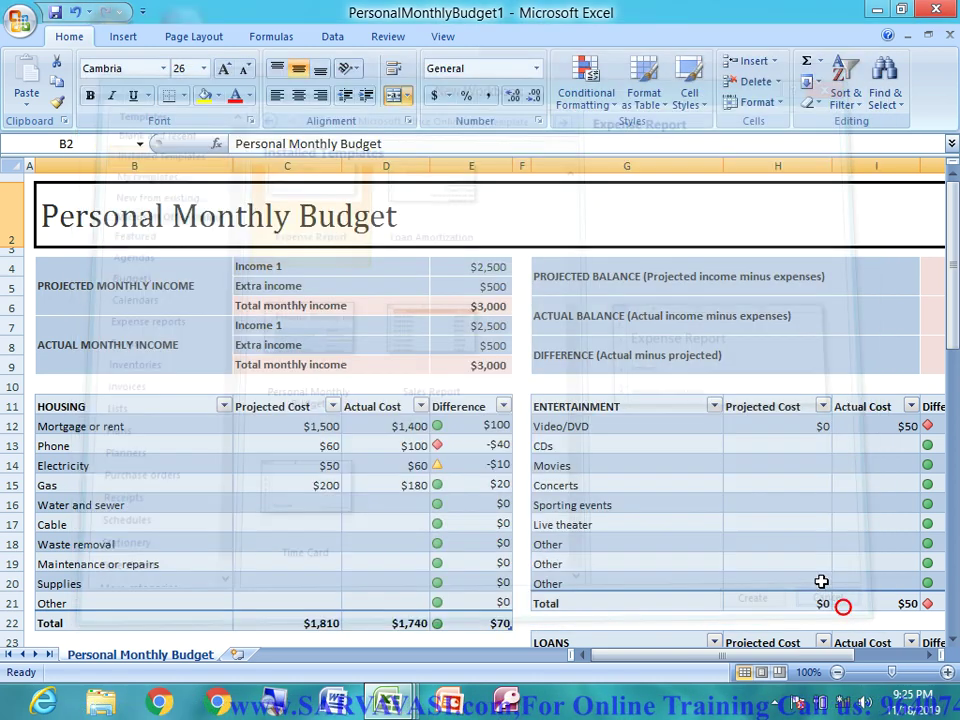
mouse_move(955, 5)
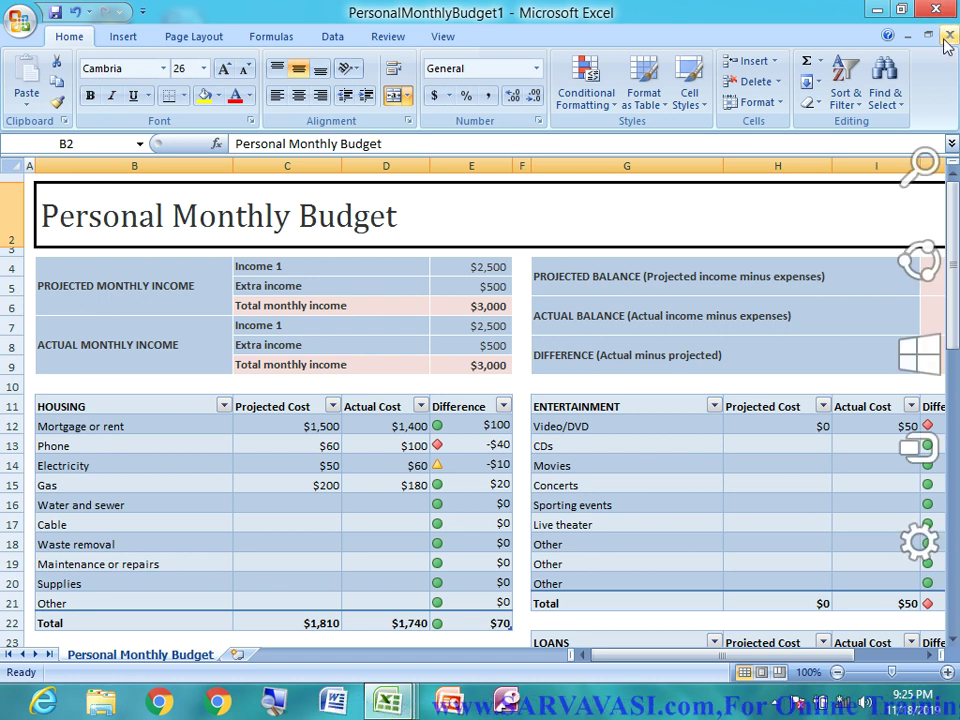
Close PersonalMonthlyBudget1 and LoanAmortization1, choosing not to save either
left_click(948, 40)
left_click(480, 399)
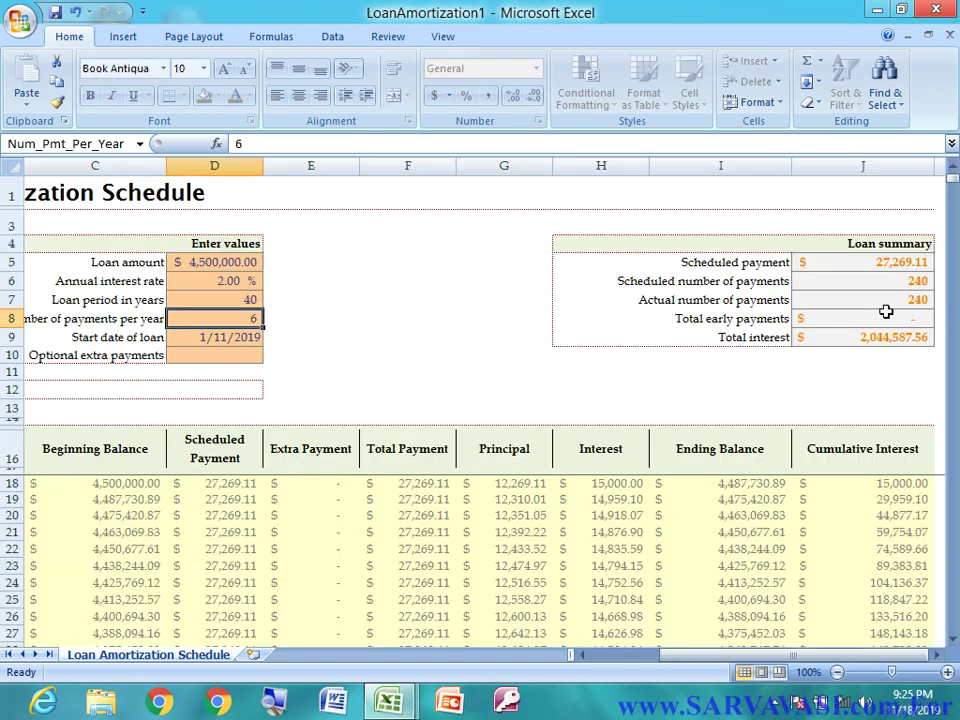
left_click(948, 36)
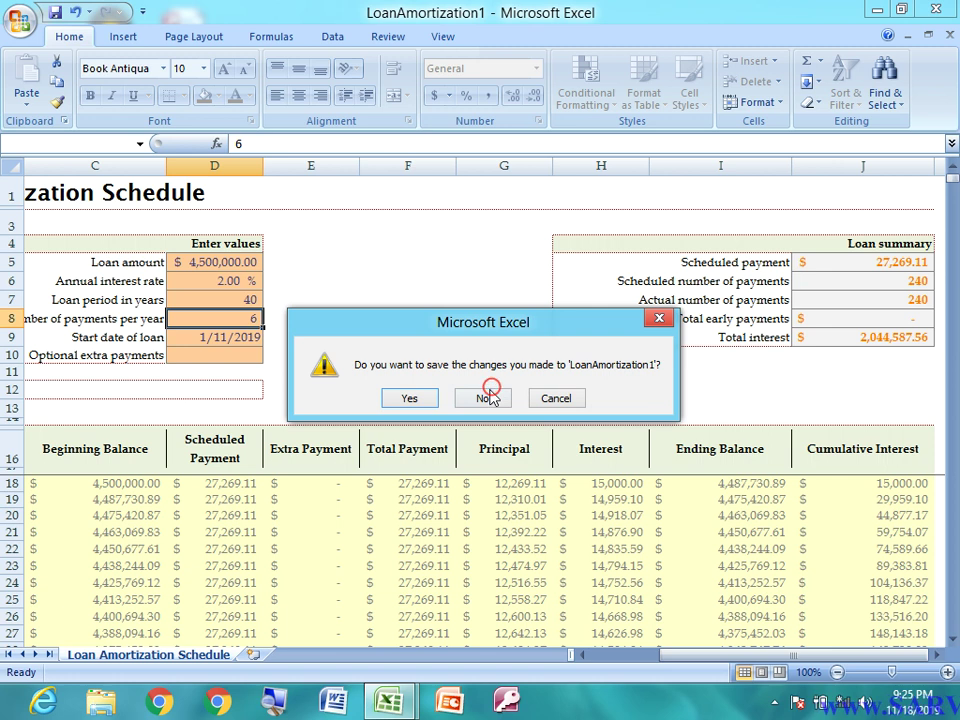
left_click(490, 397)
left_click(18, 20)
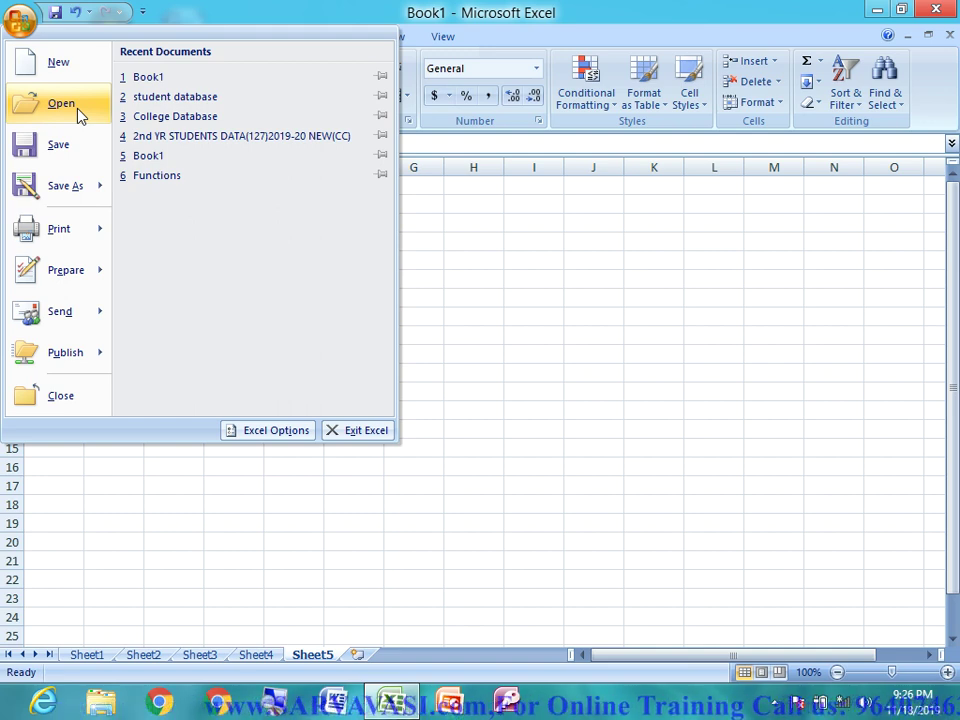
Type the heading 'rno' into cell D5 of Sheet5
left_click(426, 285)
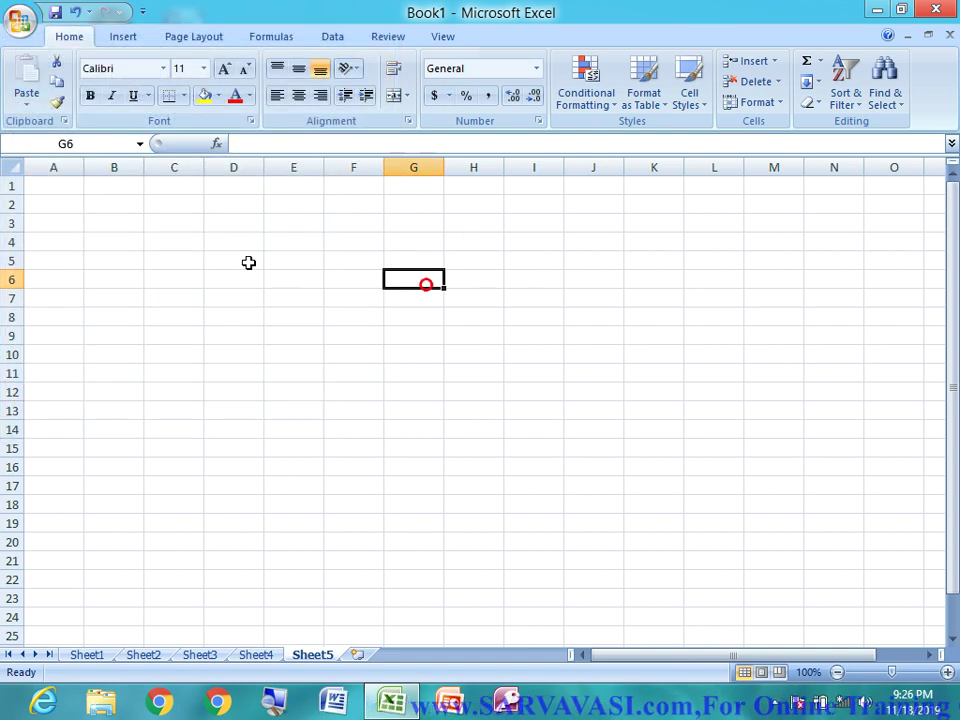
left_click(234, 259)
type("rno")
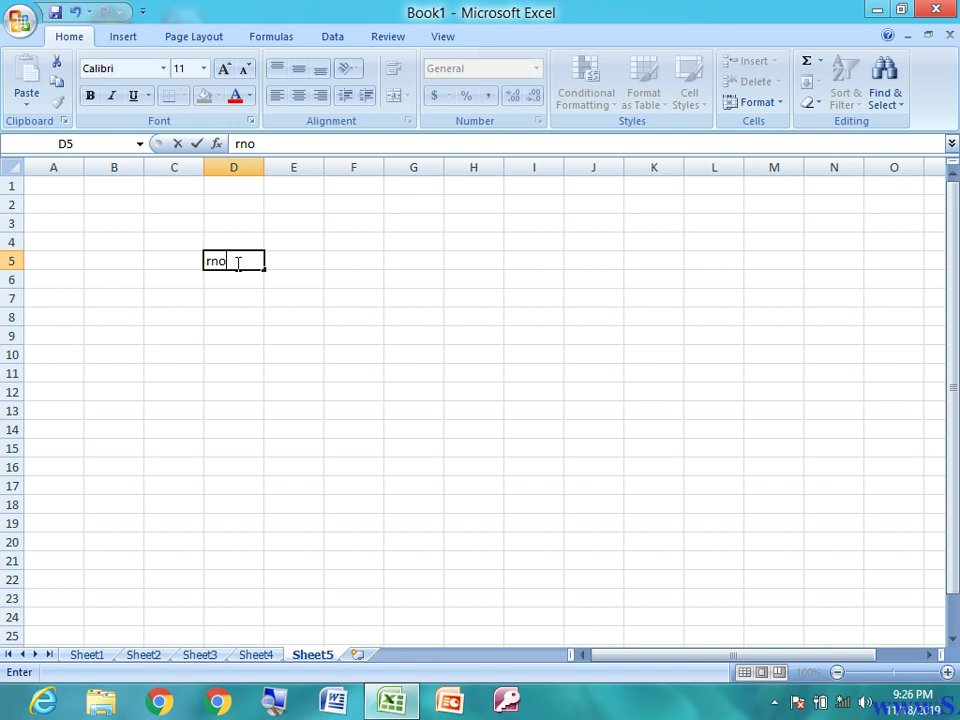
key("Return")
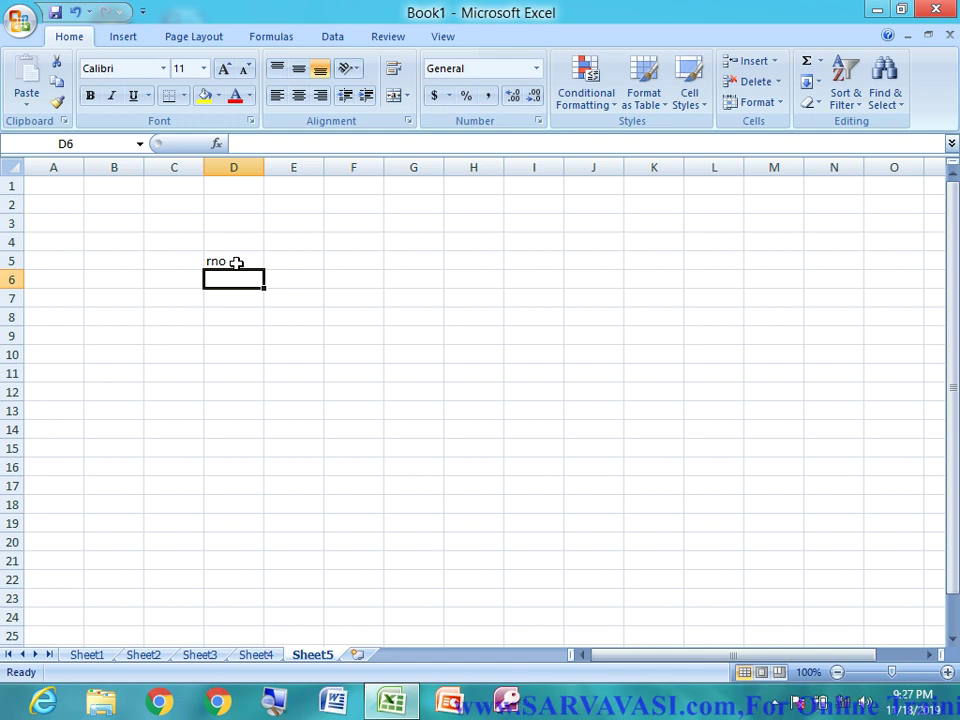
Open Save As on the Desktop and replace the name Book1 with 'student'
left_click(20, 22)
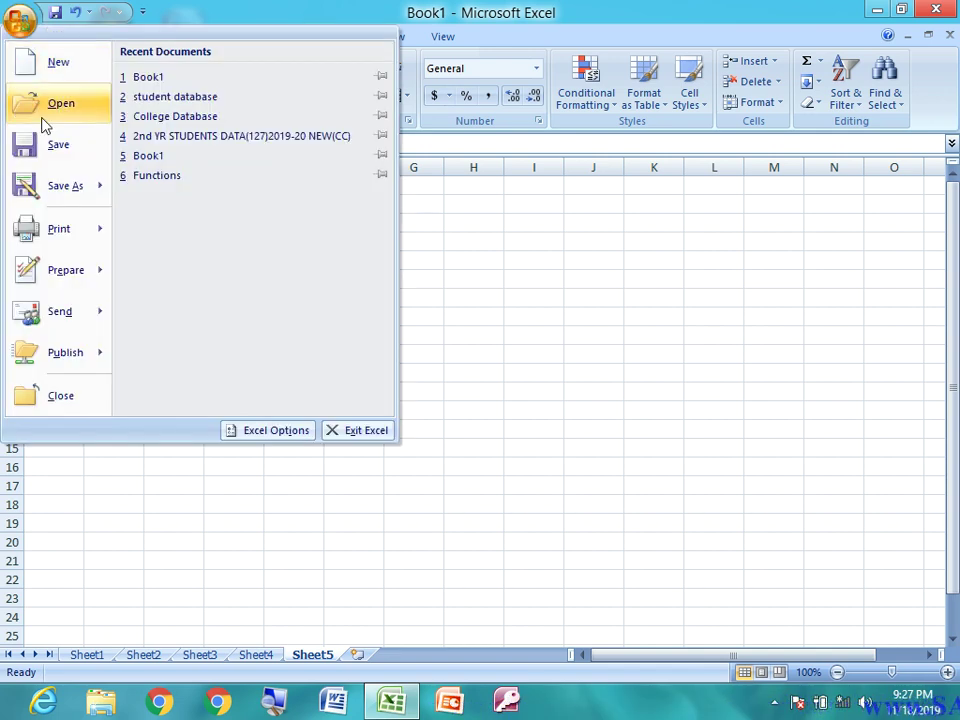
left_click(56, 147)
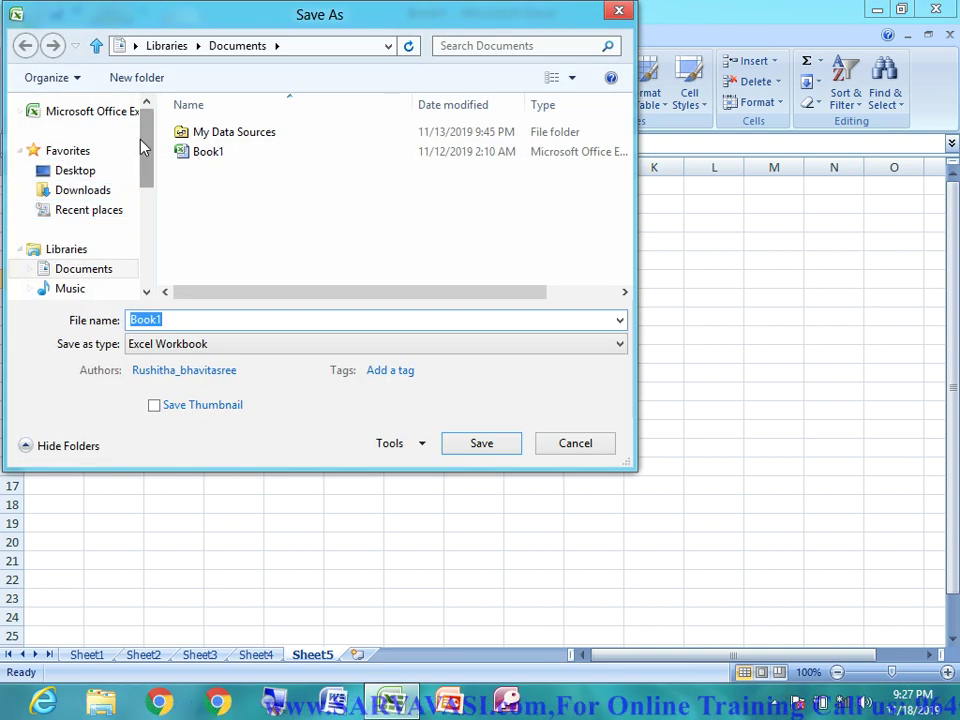
left_click_drag(140, 148, 146, 194)
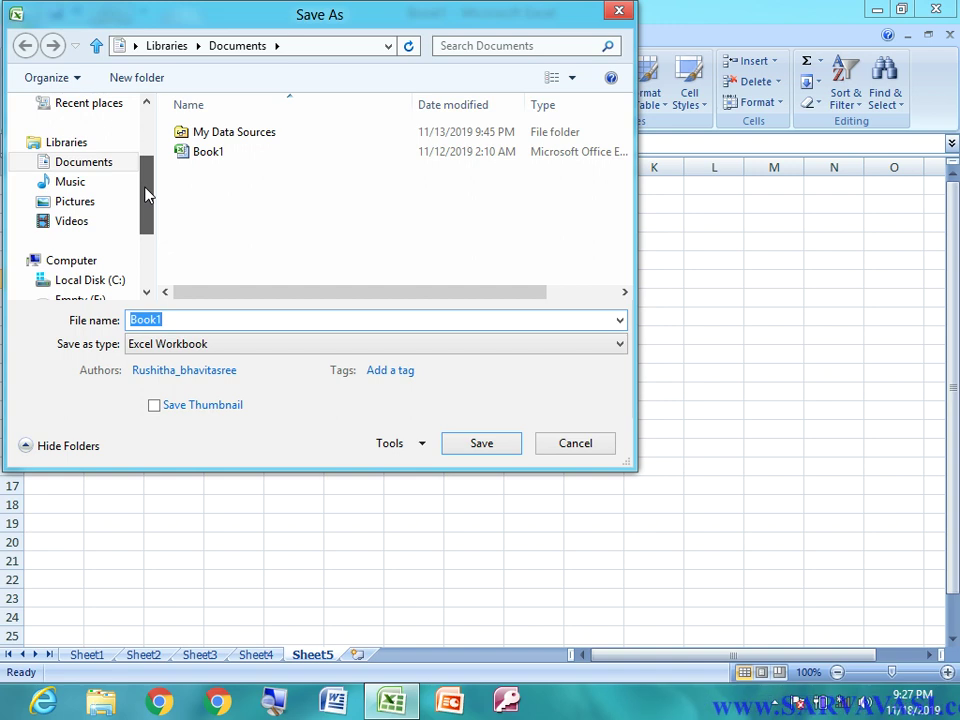
left_click_drag(146, 194, 162, 131)
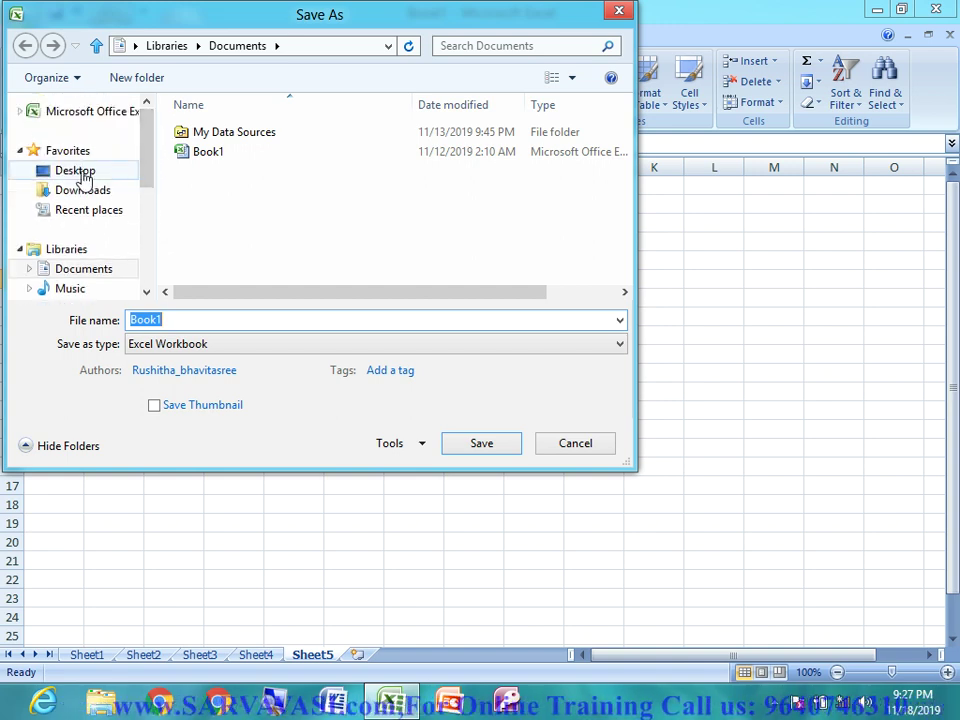
left_click(84, 175)
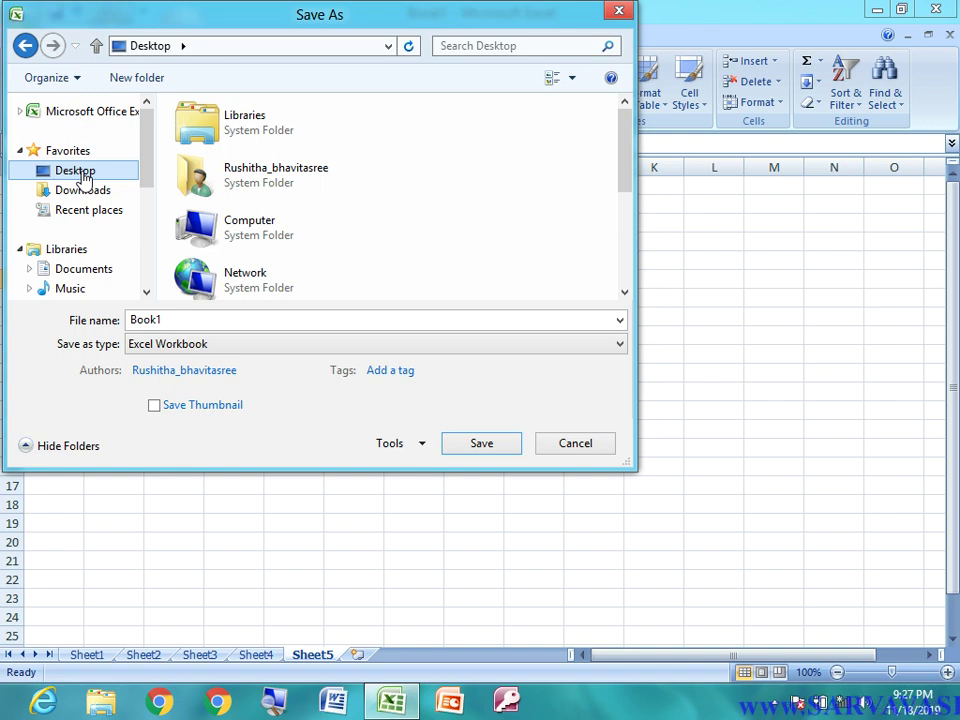
left_click_drag(192, 319, 125, 325)
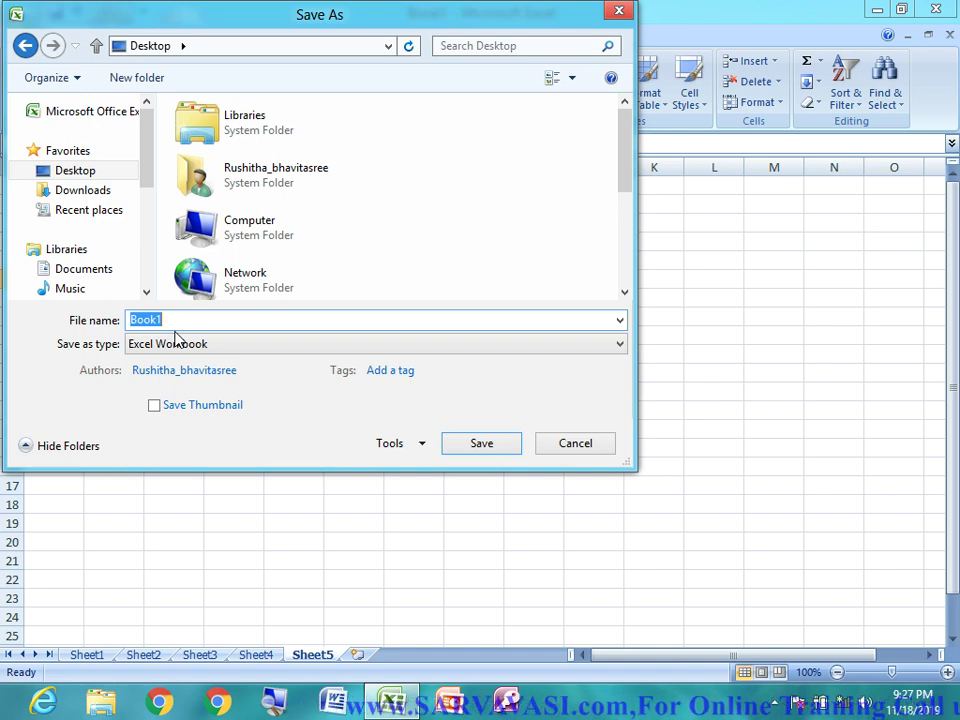
left_click(167, 322)
left_click_drag(167, 320, 113, 318)
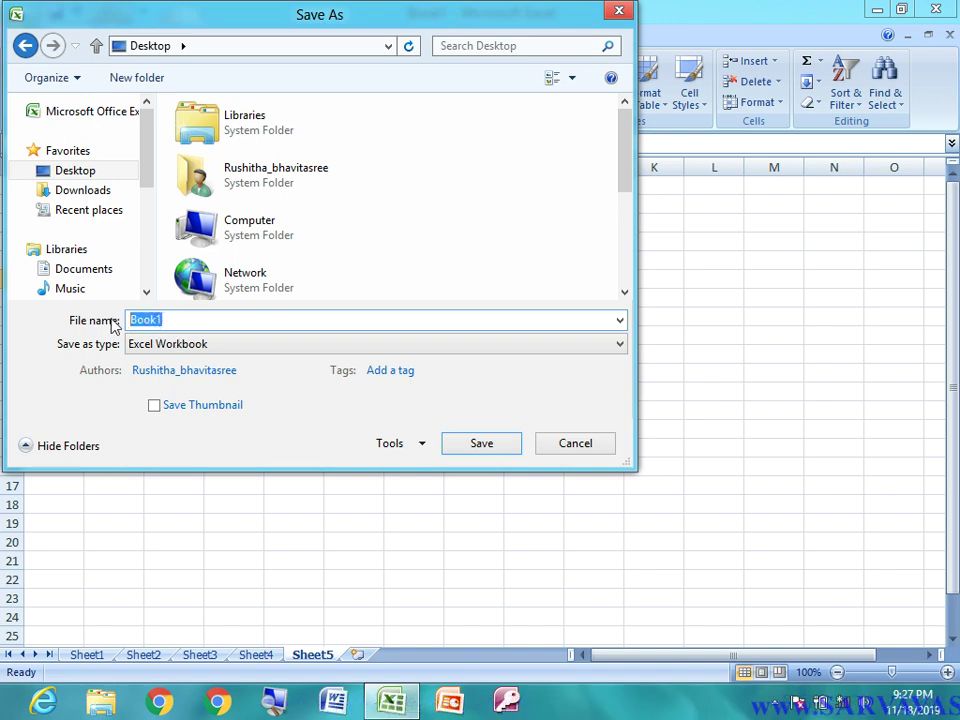
type("student")
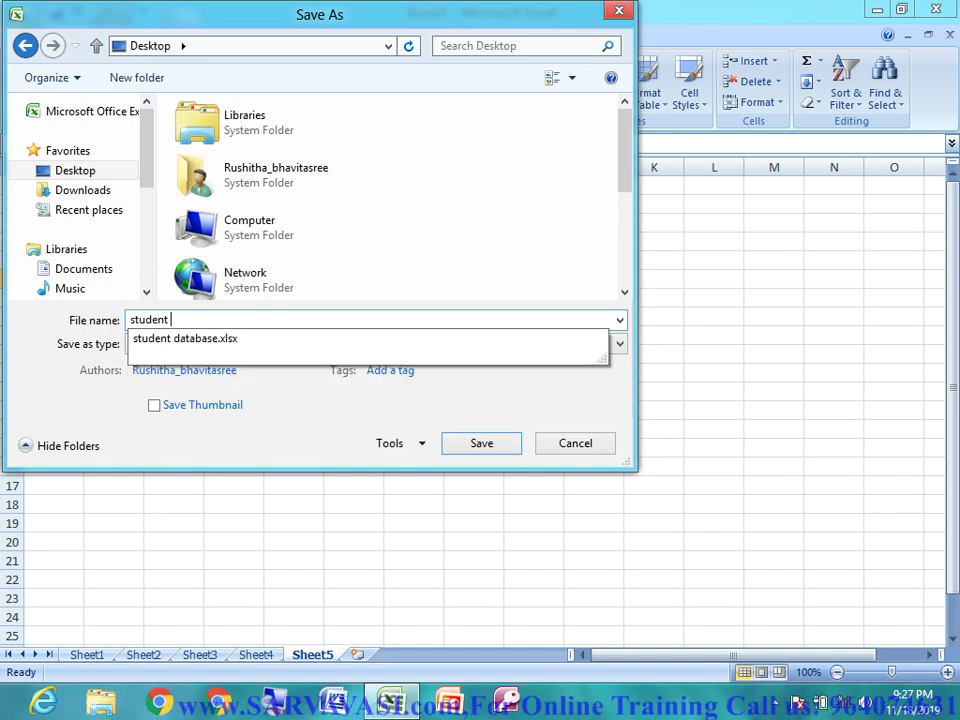
Save the workbook on the Desktop as 'student' with Save as type Excel 97-2003 Workbook
left_click(41, 373)
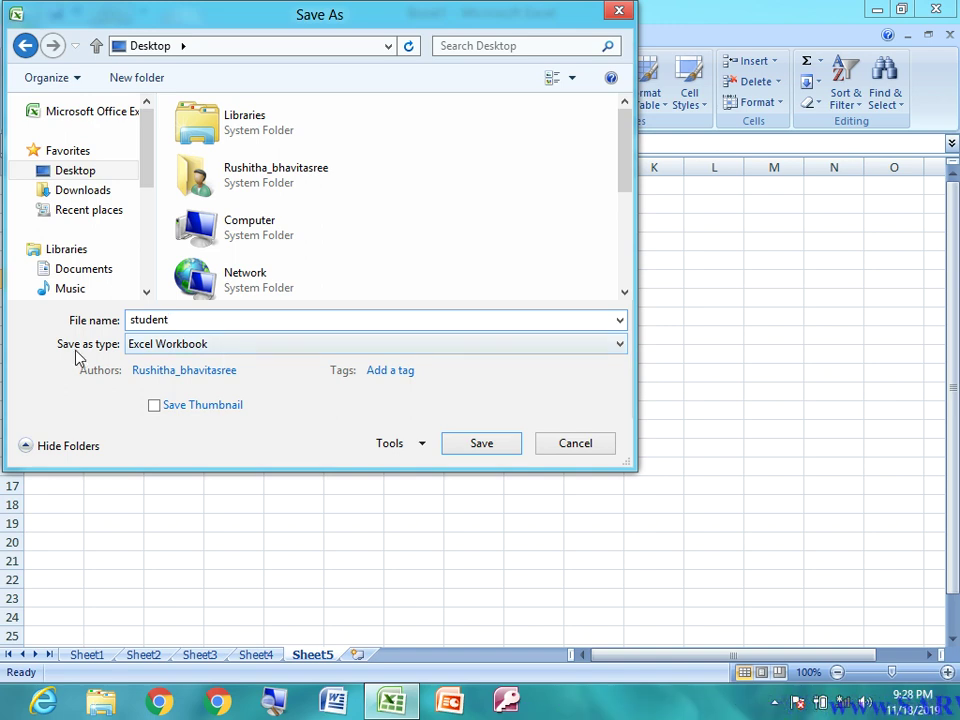
left_click(174, 345)
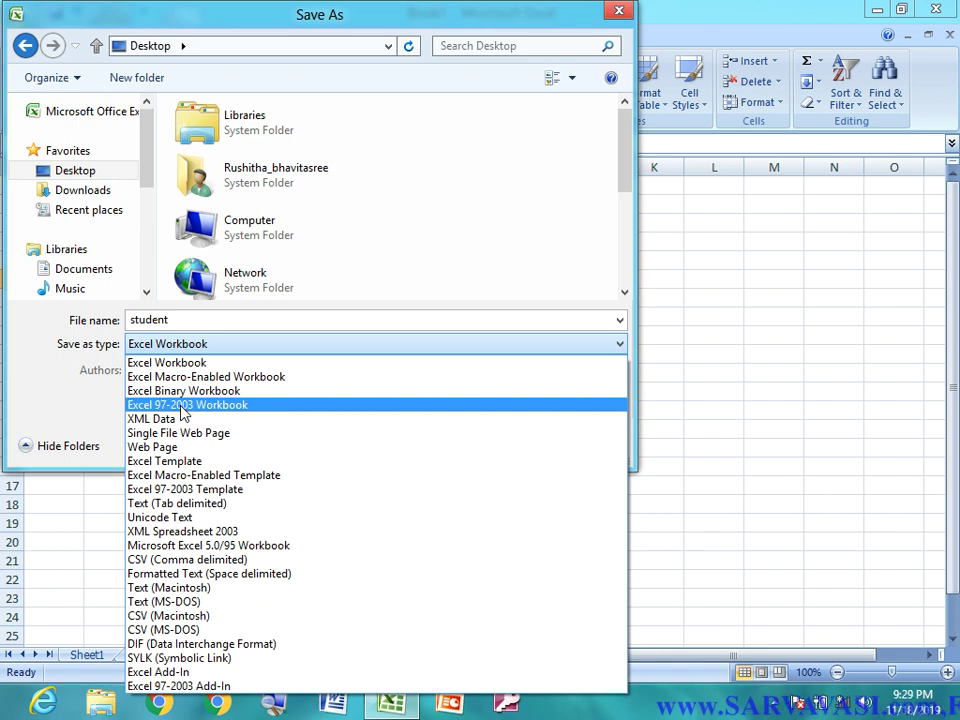
left_click(181, 406)
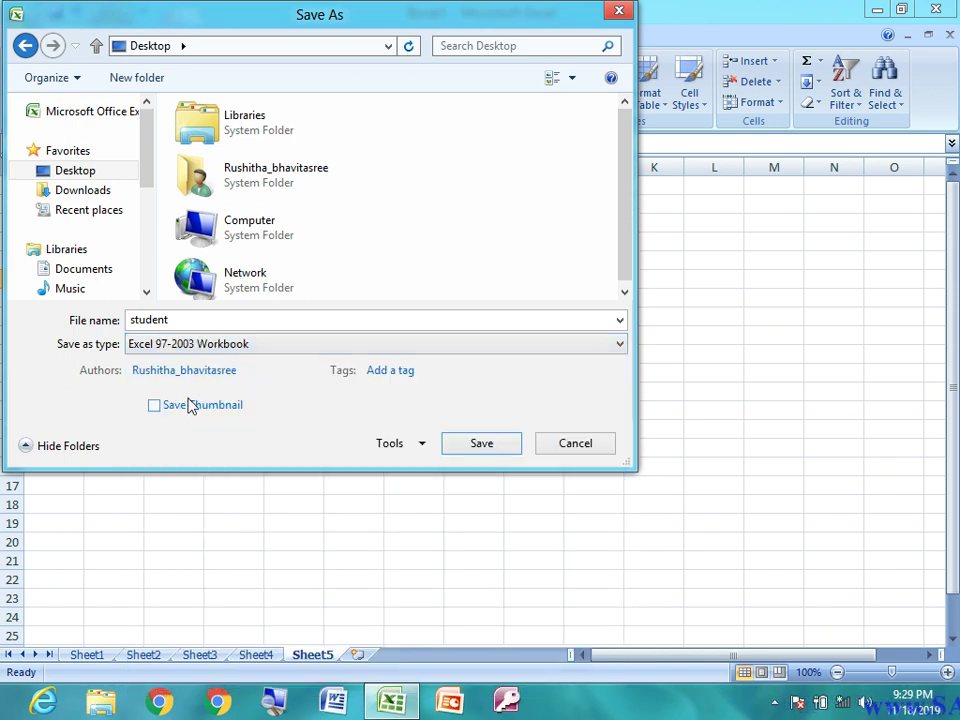
double_click(178, 319)
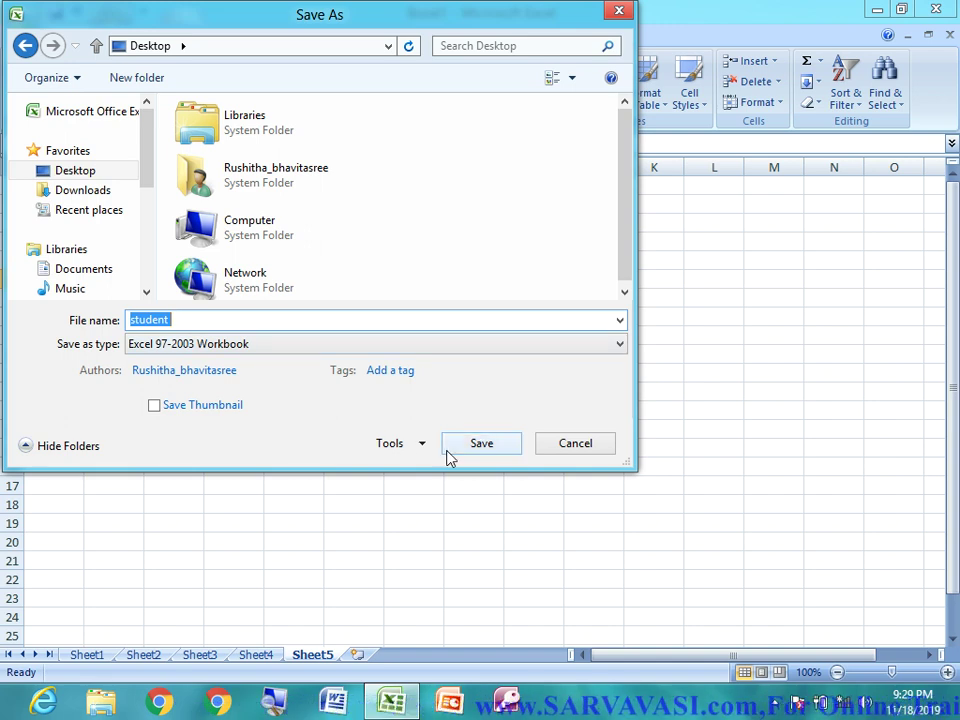
left_click(449, 451)
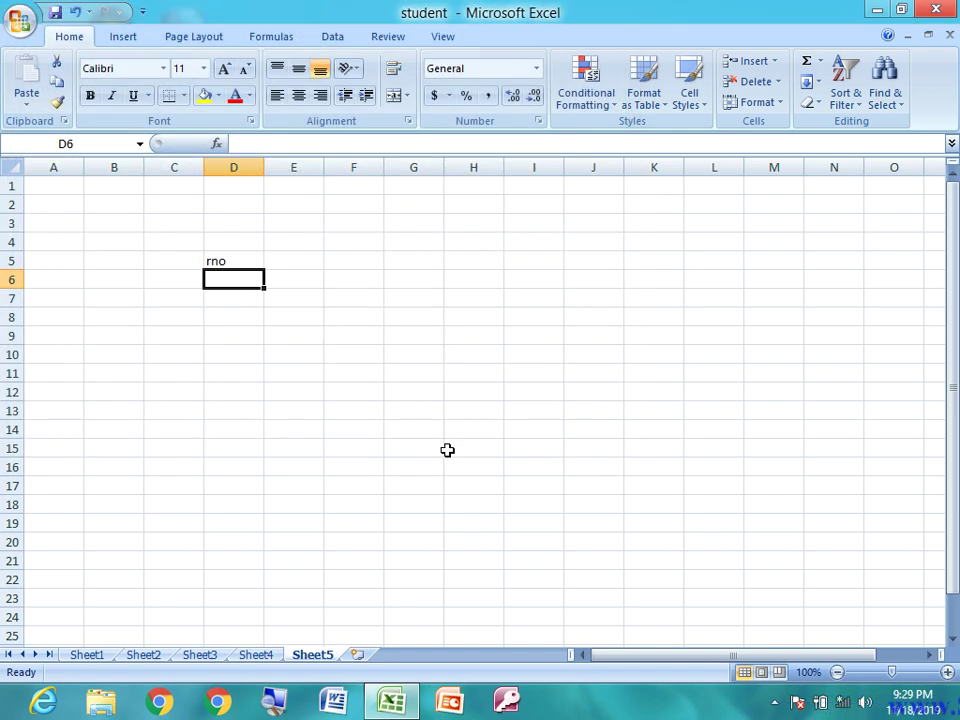
mouse_move(882, 12)
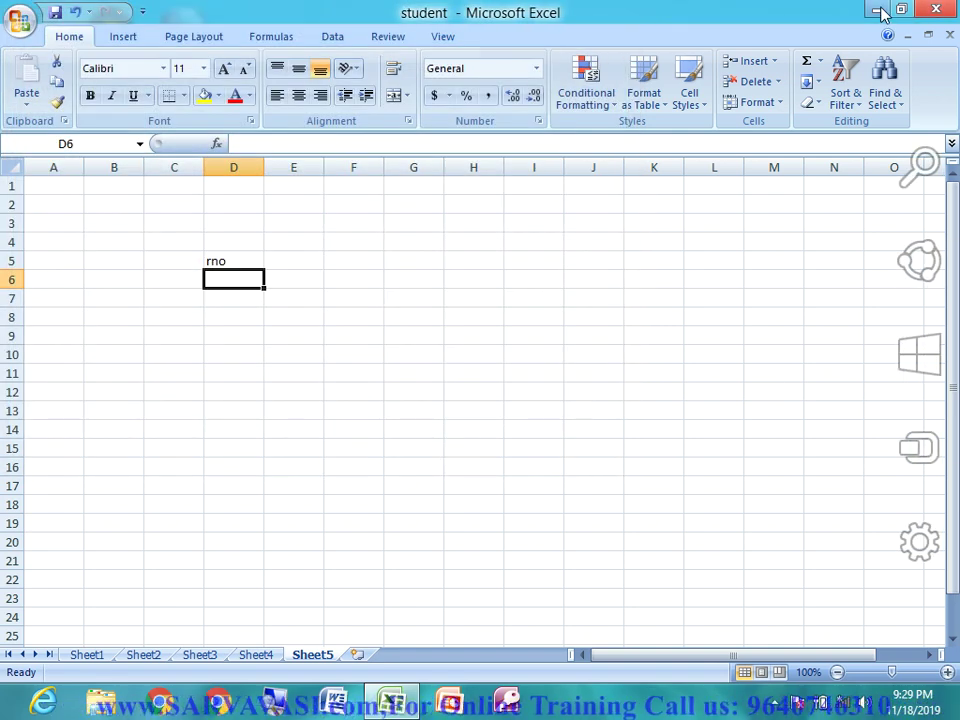
left_click(878, 11)
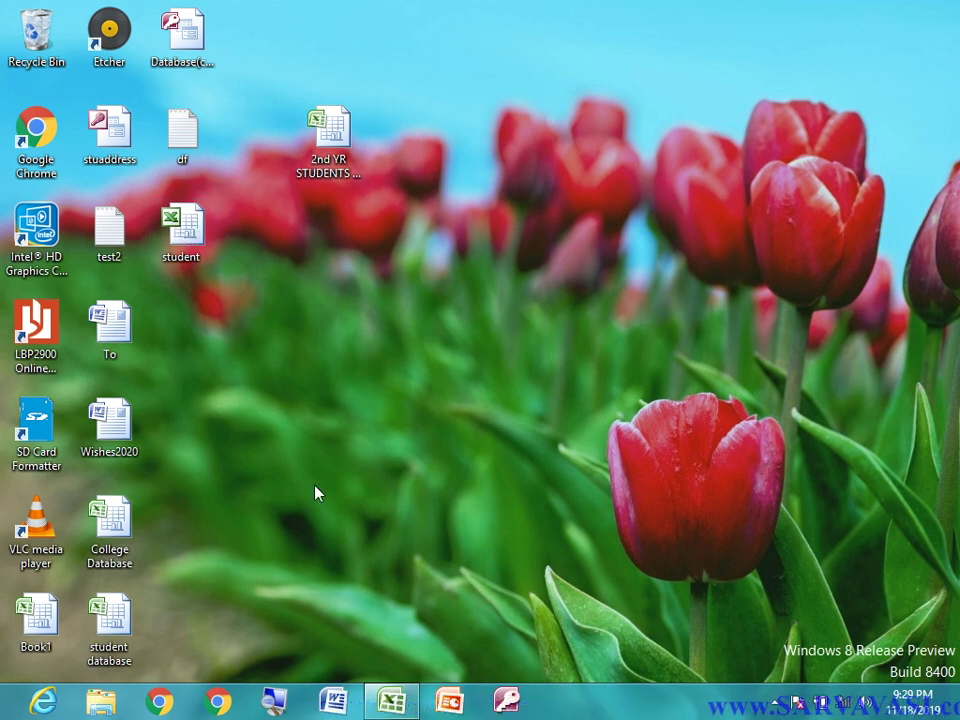
mouse_move(177, 258)
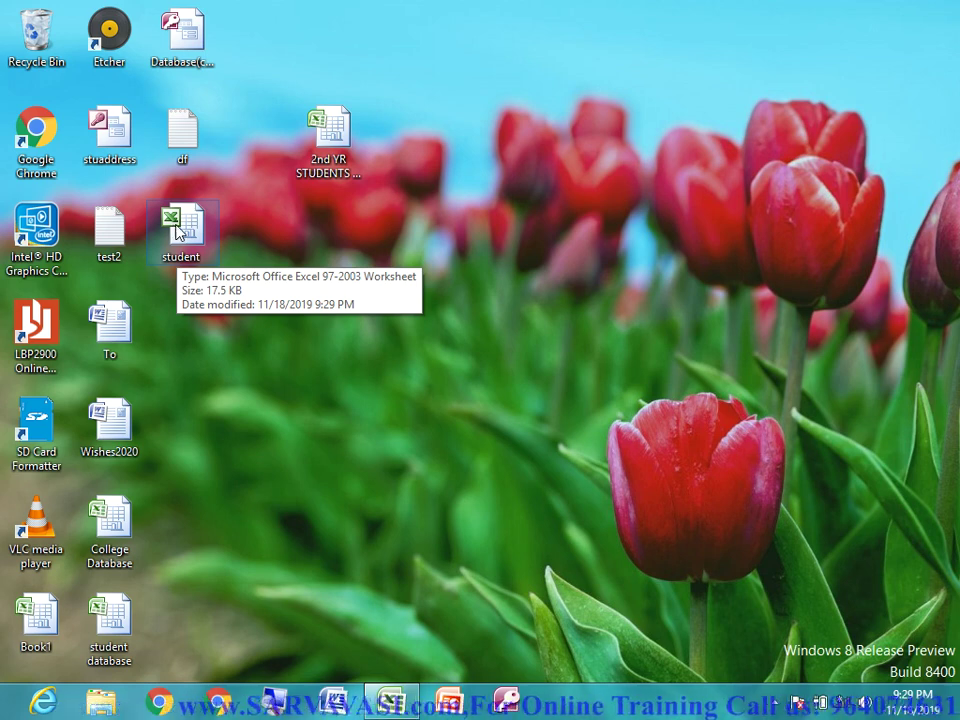
left_click(390, 703)
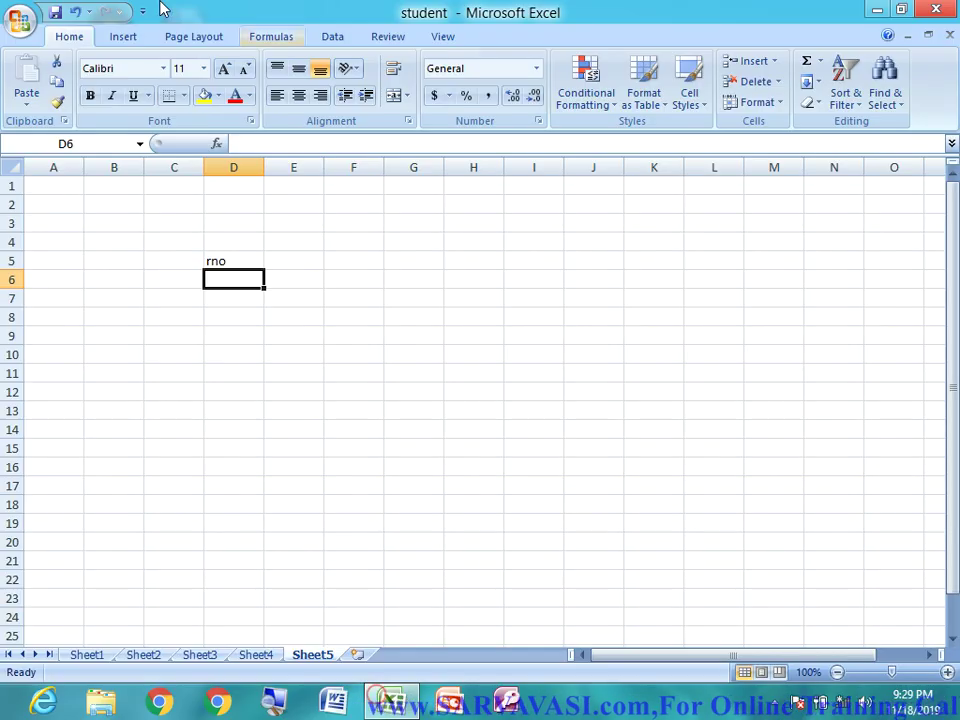
Enter roll numbers 1 in D6 and 2 in D7 under the rno heading
left_click(263, 301)
key("Up")
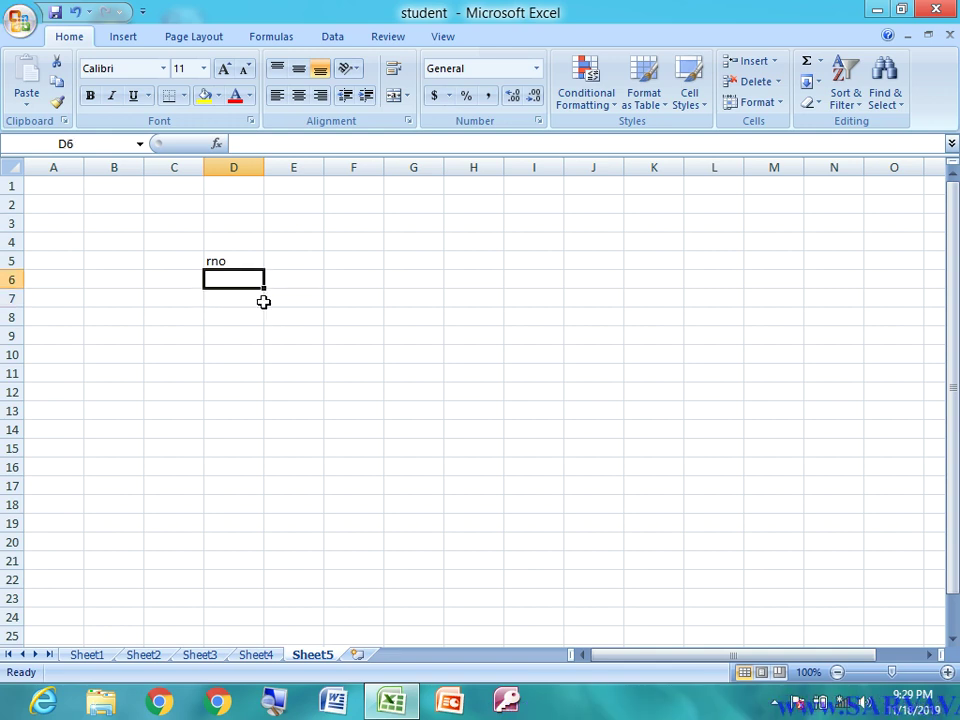
type("1")
key("Return")
type("2")
key("Return")
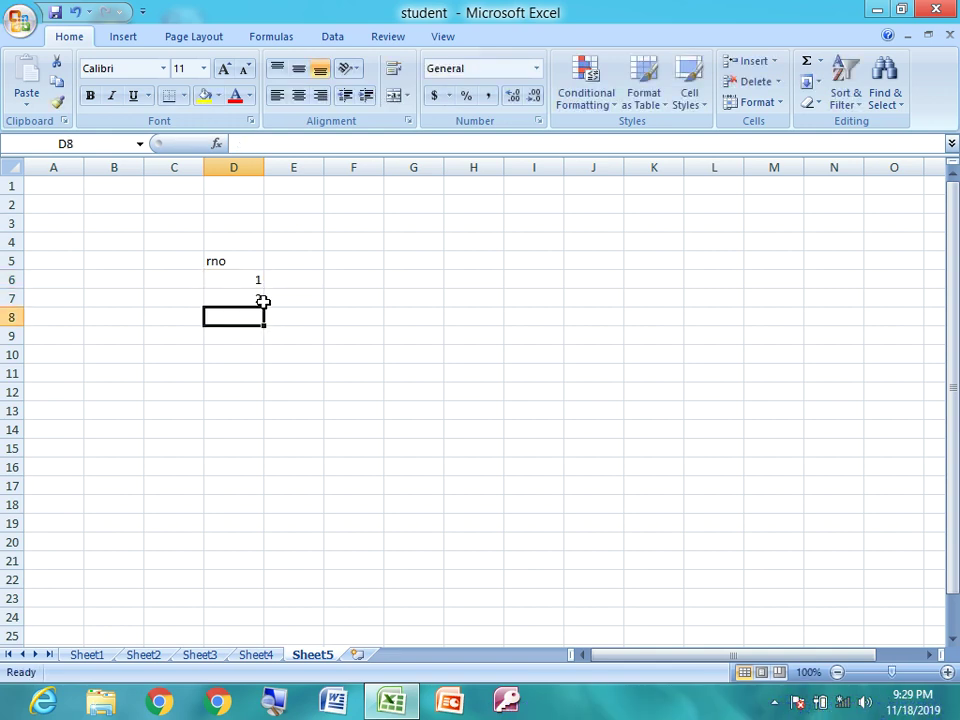
Save the student workbook with the new roll numbers
left_click(4, 24)
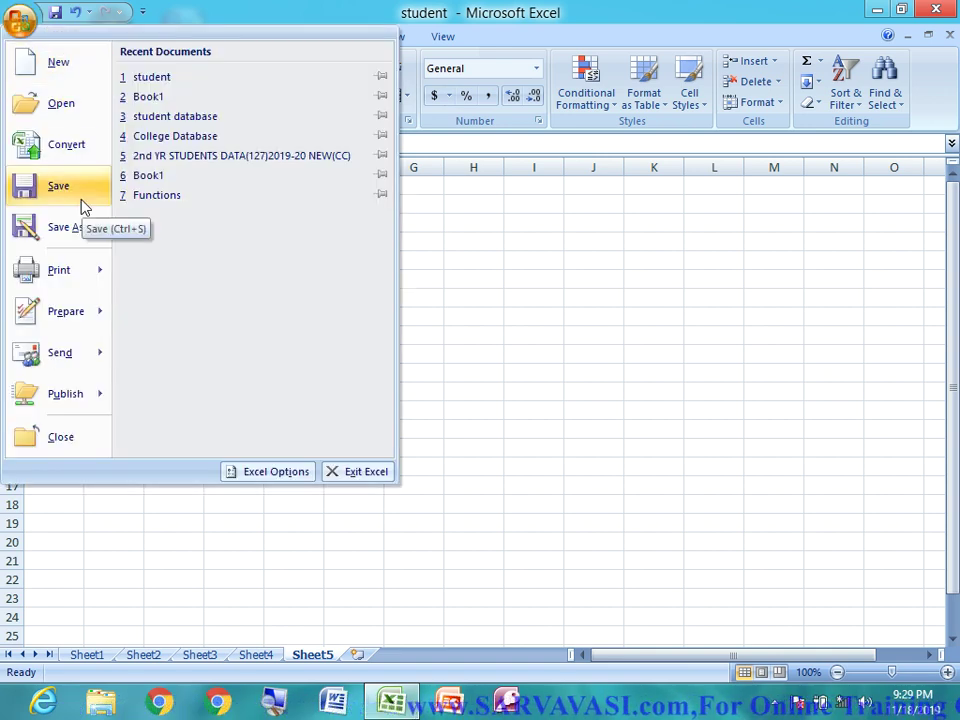
mouse_move(81, 222)
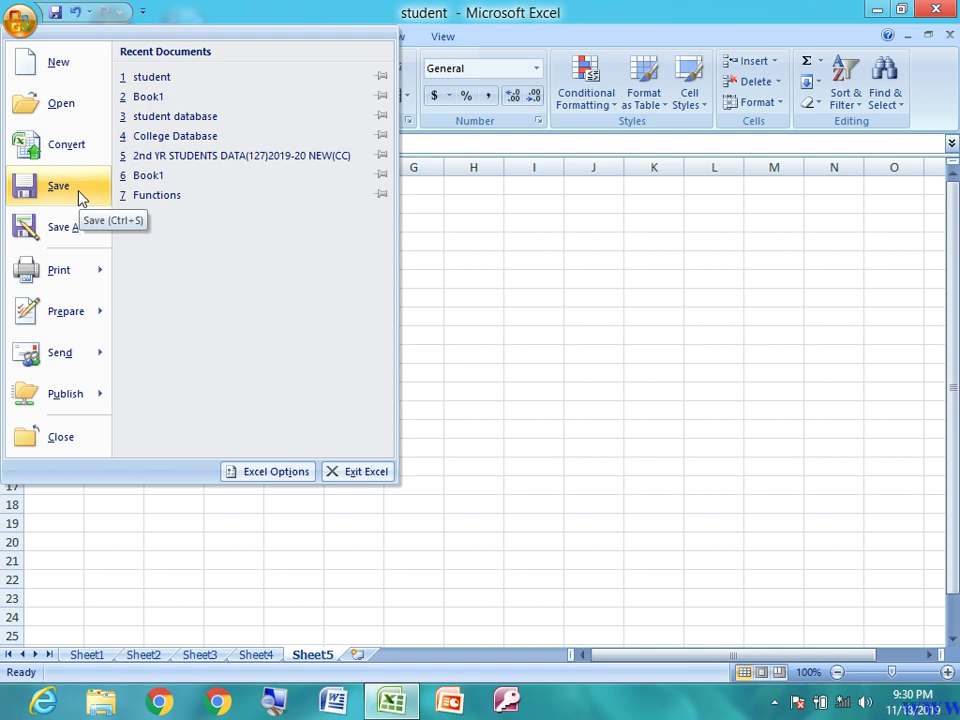
left_click(79, 194)
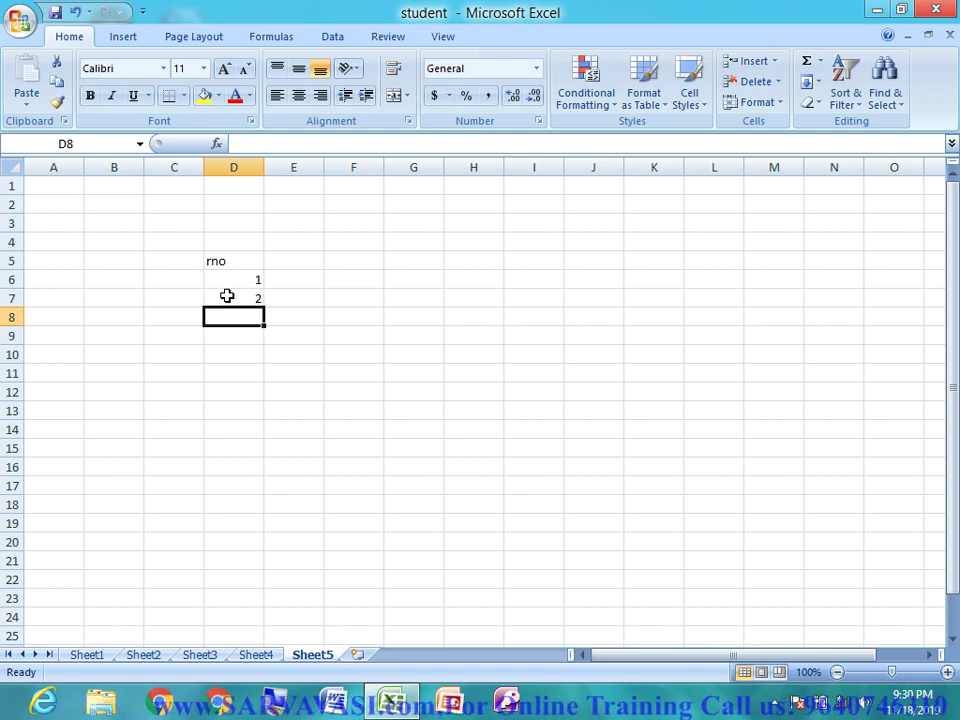
left_click(19, 21)
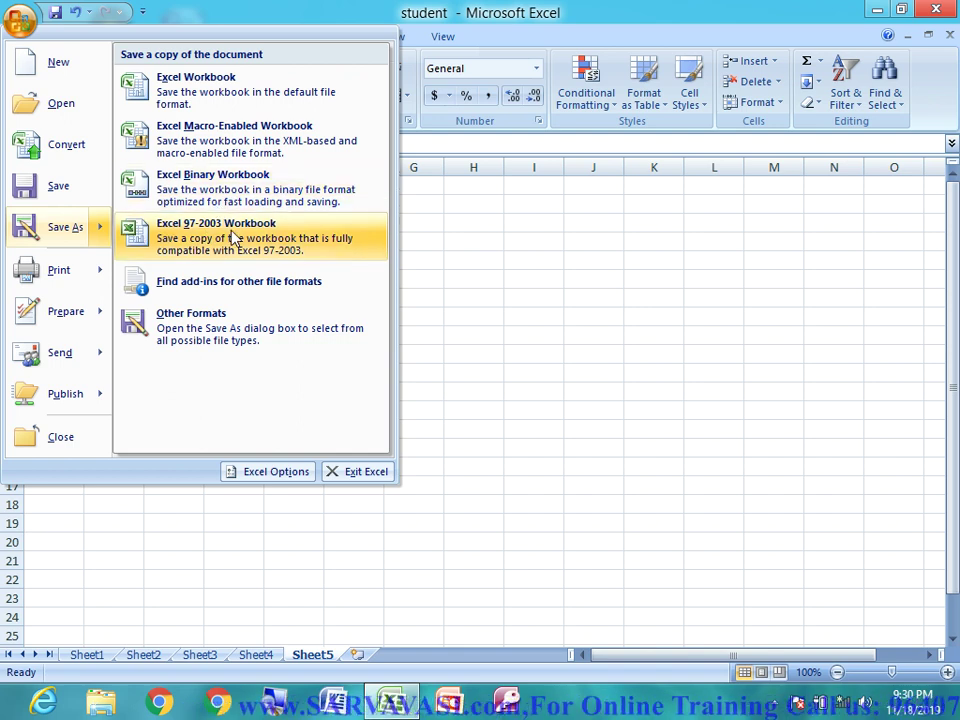
Save a copy named 'college' as an Excel Workbook on the Desktop, then close Excel
left_click(183, 92)
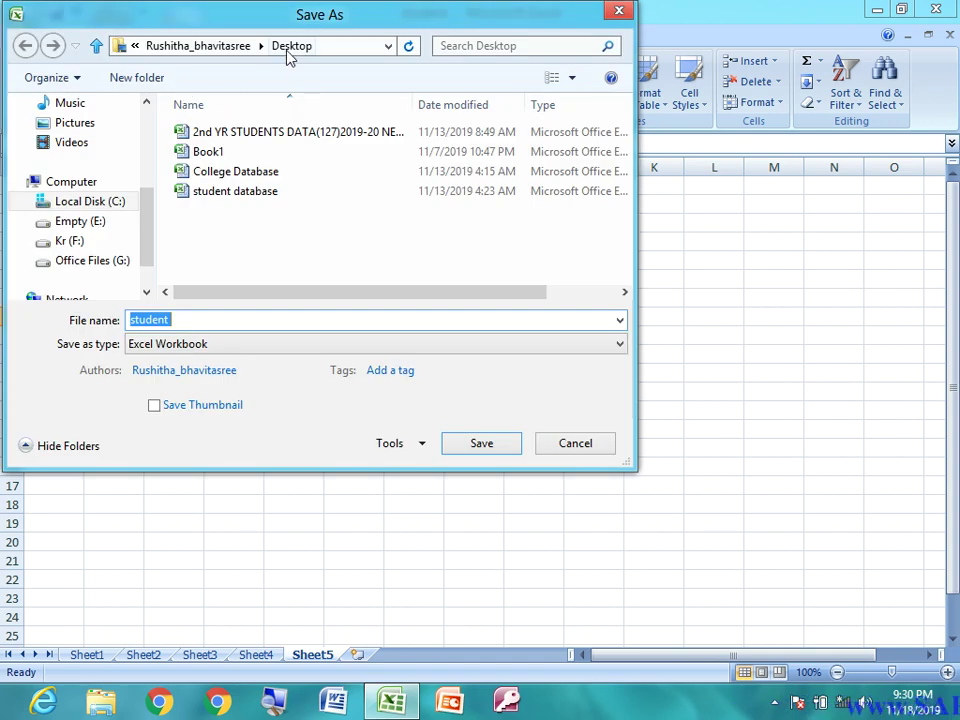
left_click(214, 322)
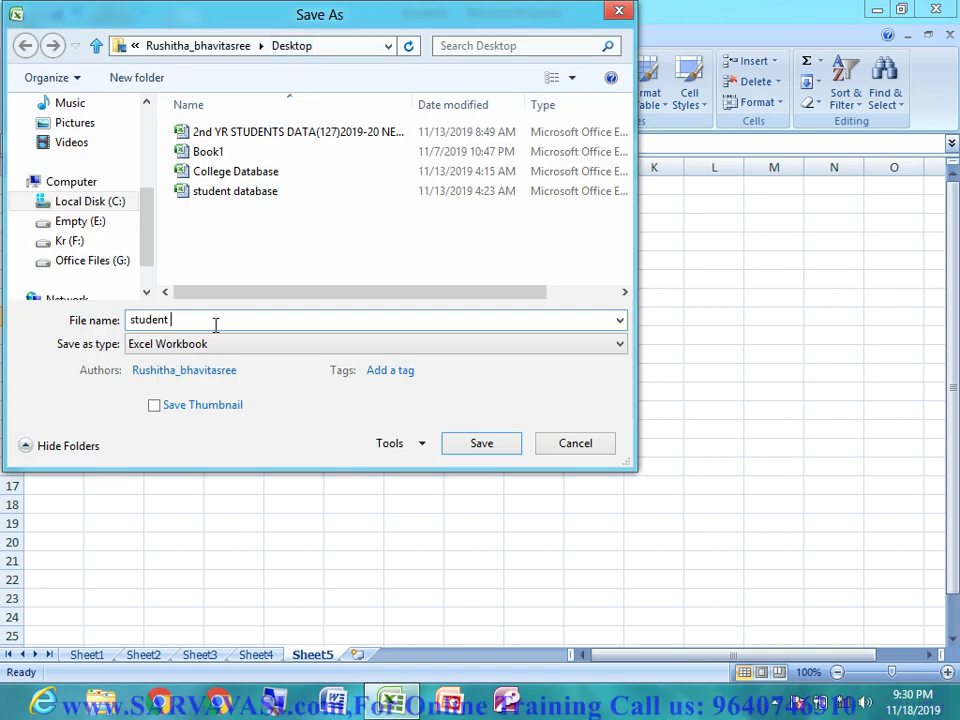
key("BackSpace")
key("BackSpace")
key("BackSpace")
type("college")
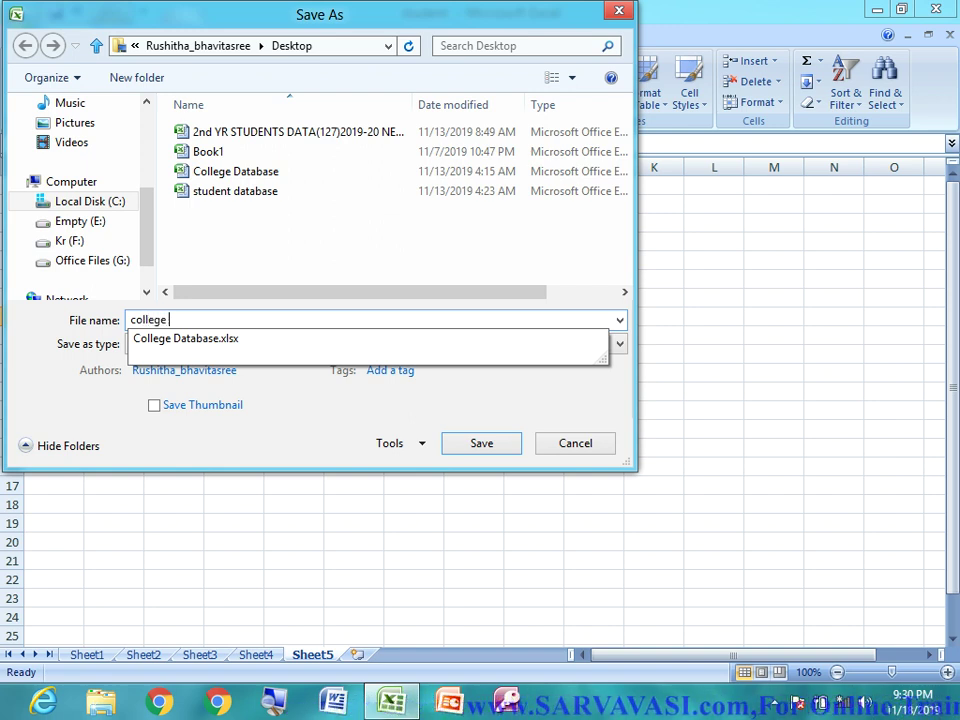
key("Escape")
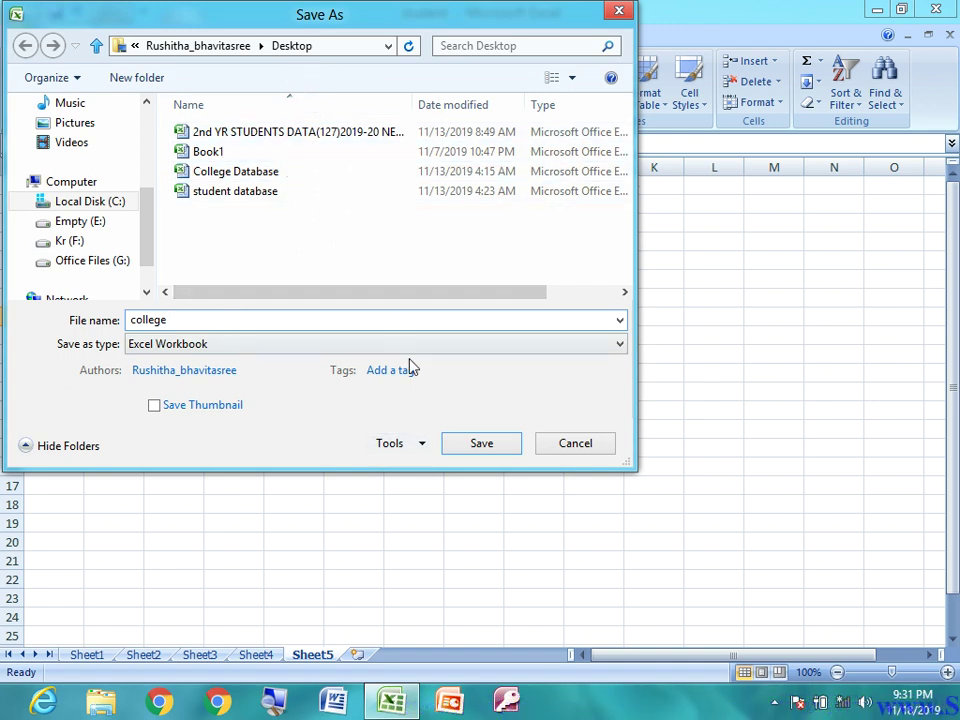
left_click(481, 447)
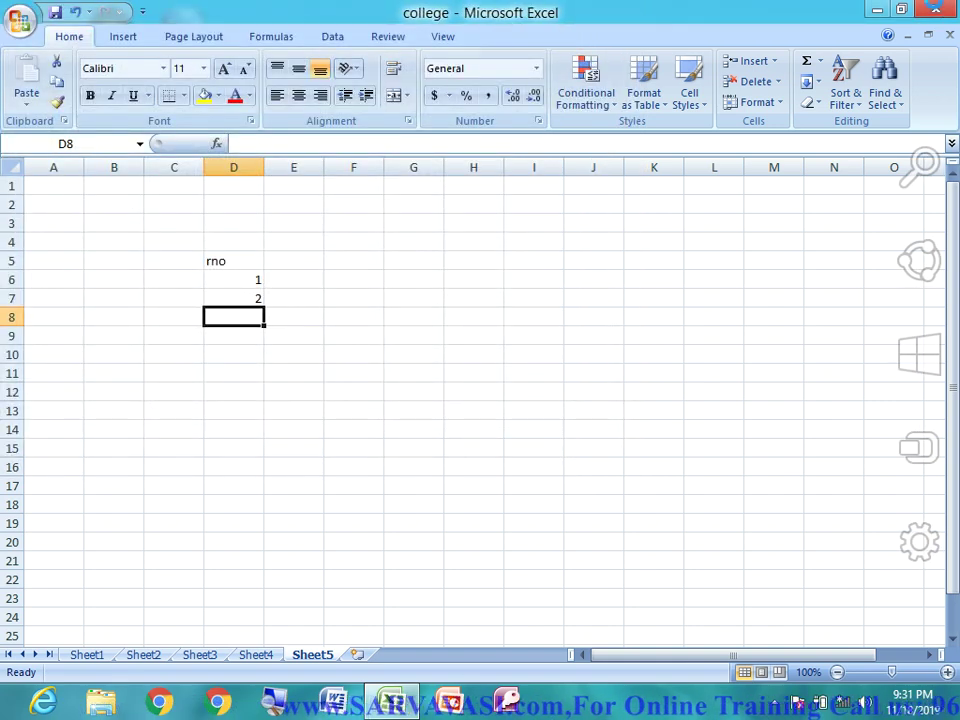
left_click(938, 8)
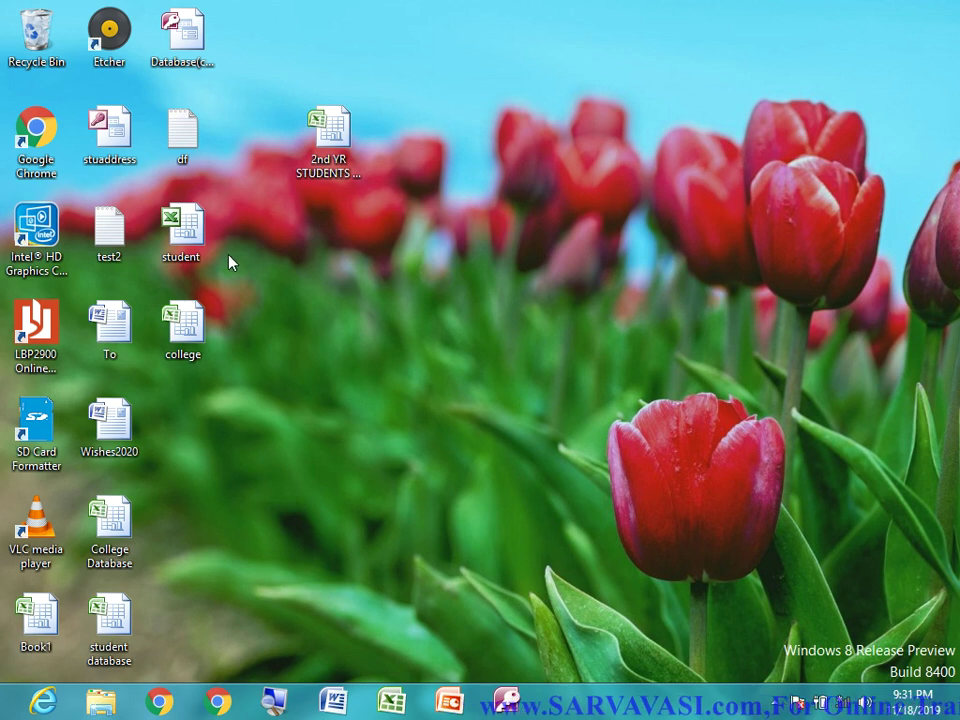